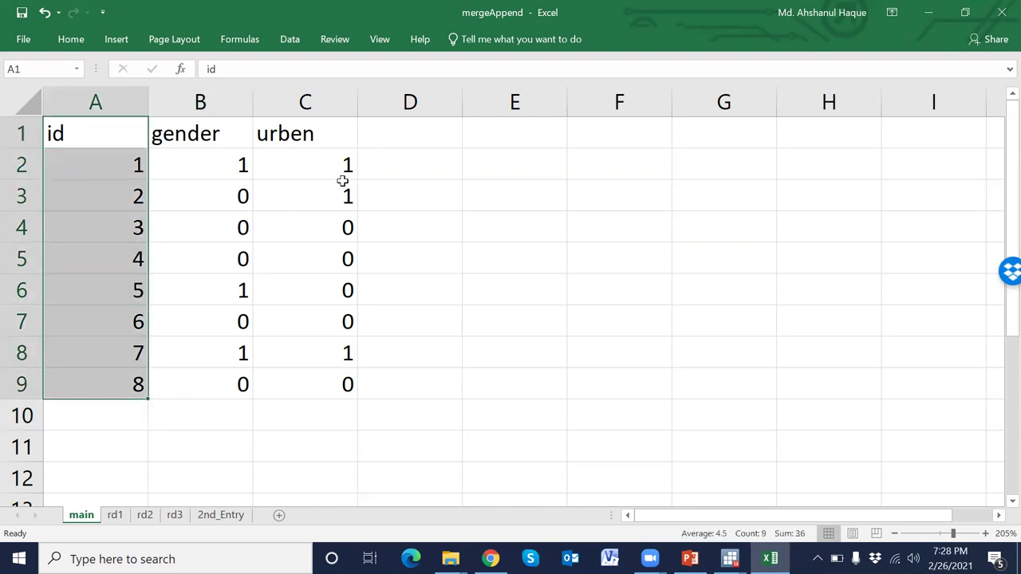
# Examine the id, gender and urben columns of the main sheet and the empty columns beside them.
pyautogui.click(141, 165)
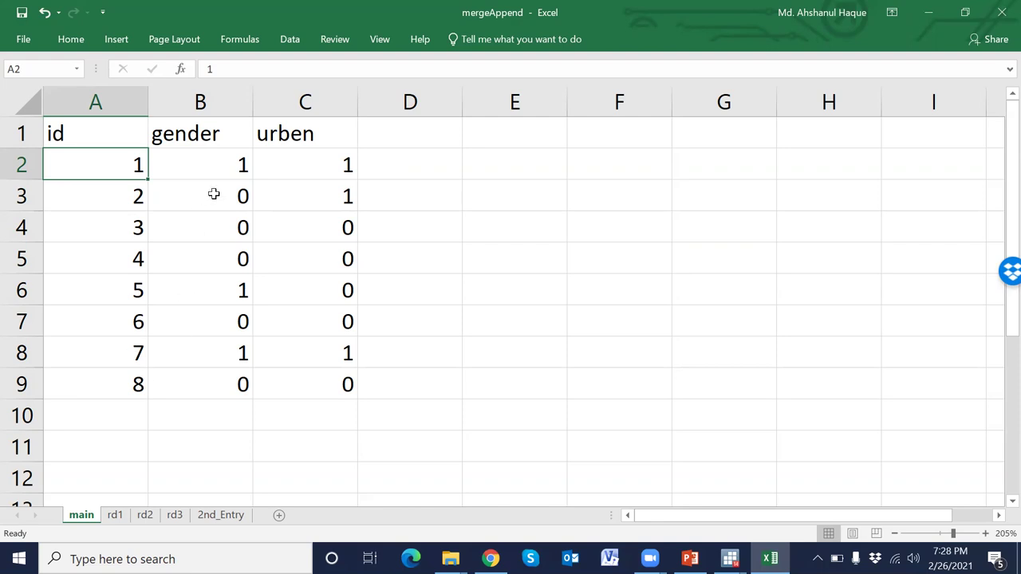
pyautogui.moveTo(197, 100); pyautogui.dragTo(614, 102)
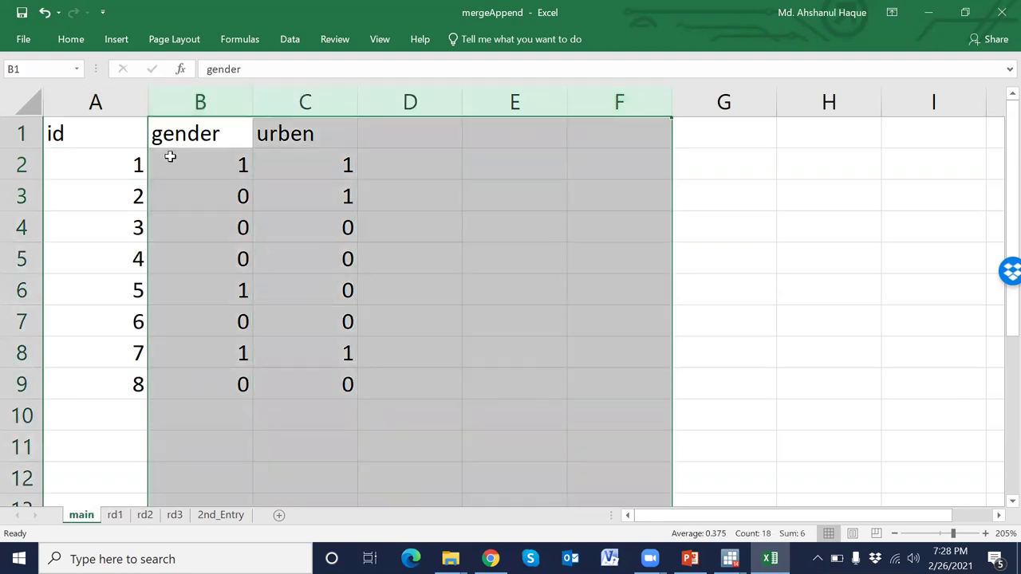
pyautogui.click(202, 99)
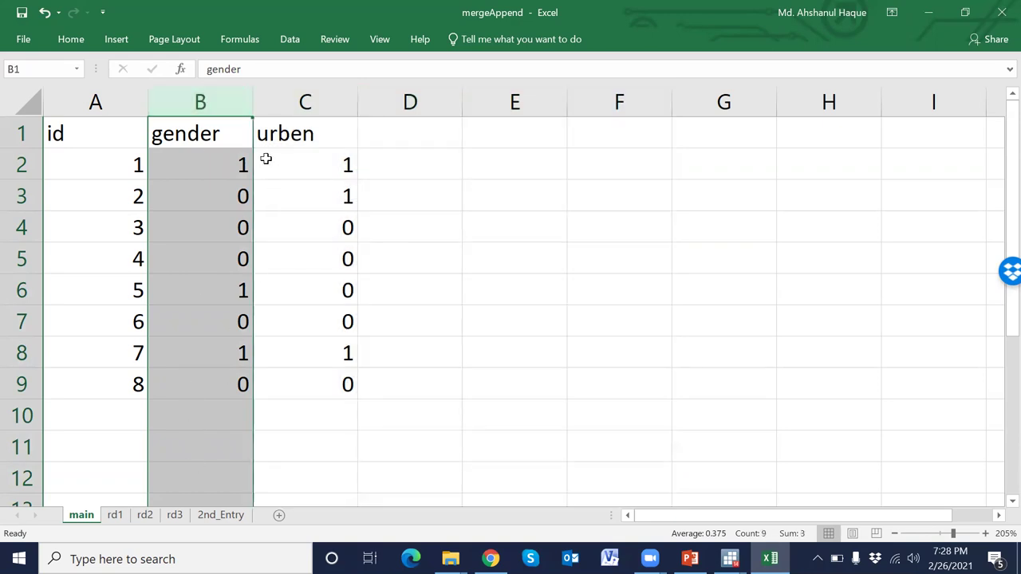
pyautogui.click(283, 100)
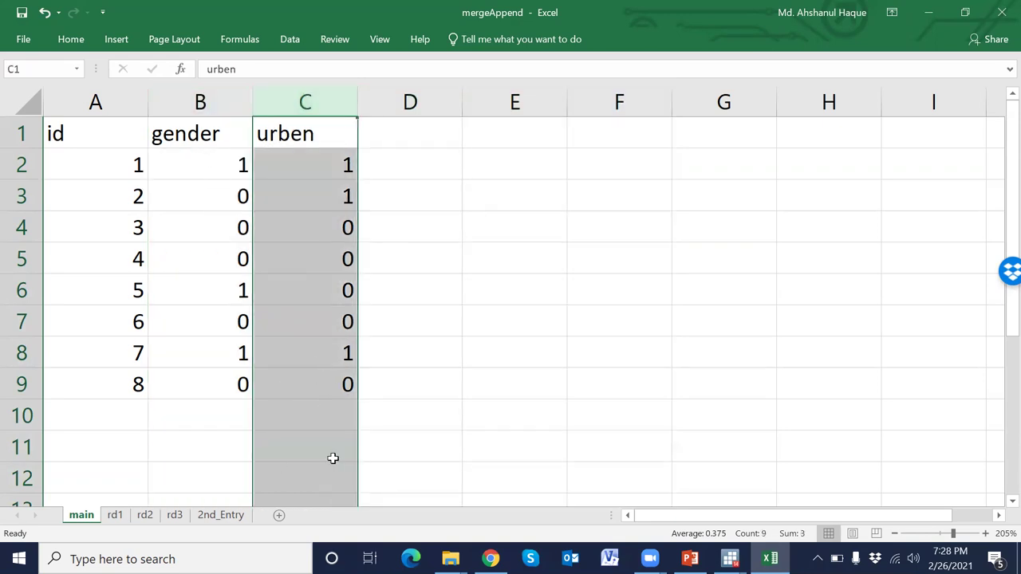
pyautogui.click(417, 102)
pyautogui.click(513, 101)
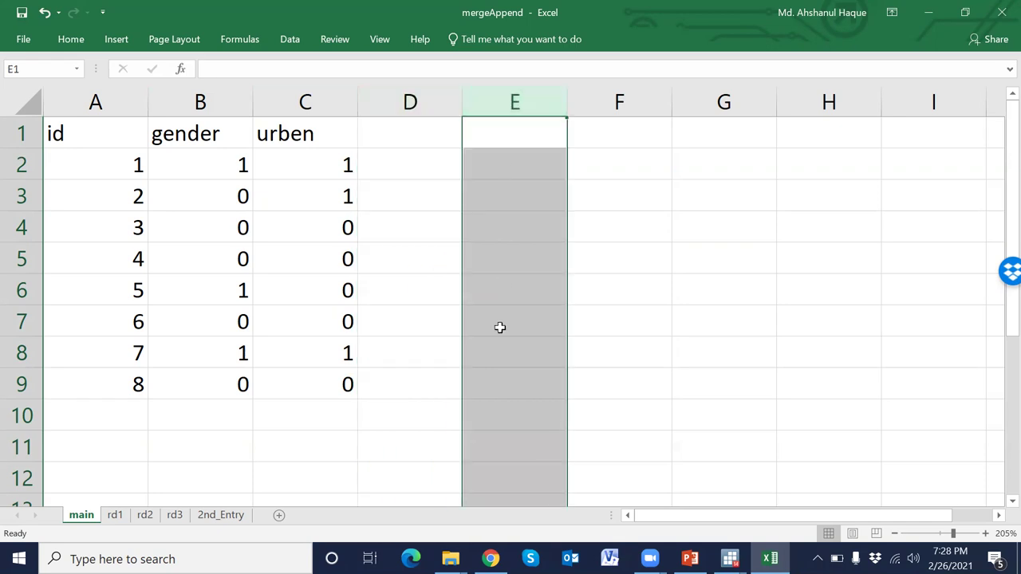
pyautogui.click(609, 99)
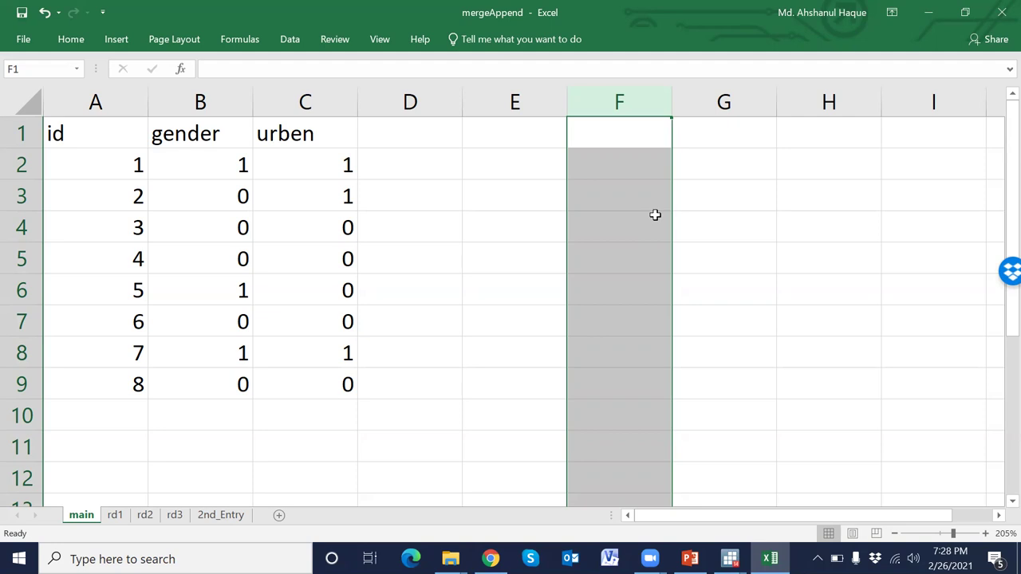
# Compare the layout of the rd1, rd2 and rd3 round sheets, finishing on rd1.
pyautogui.click(115, 517)
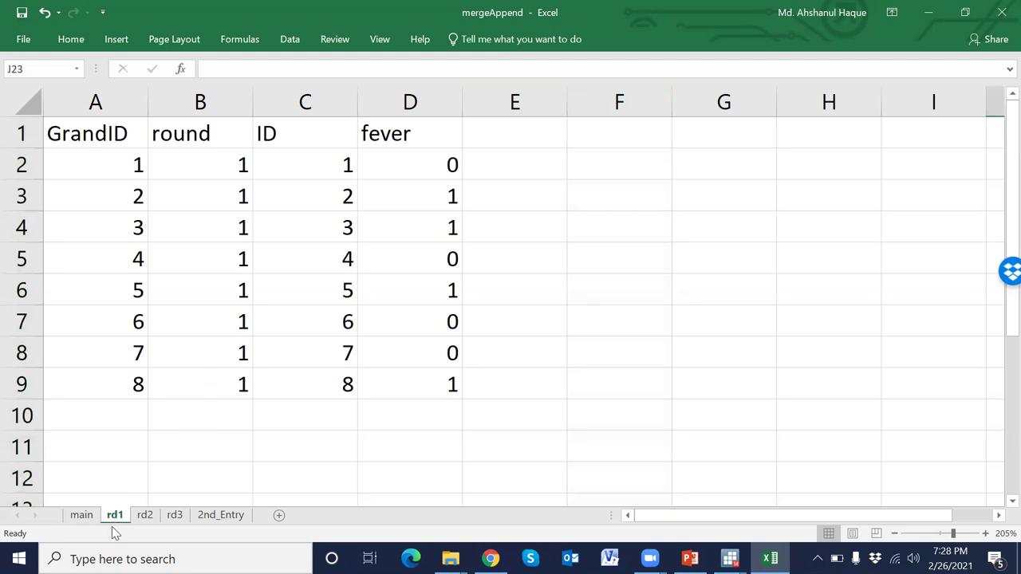
pyautogui.click(144, 515)
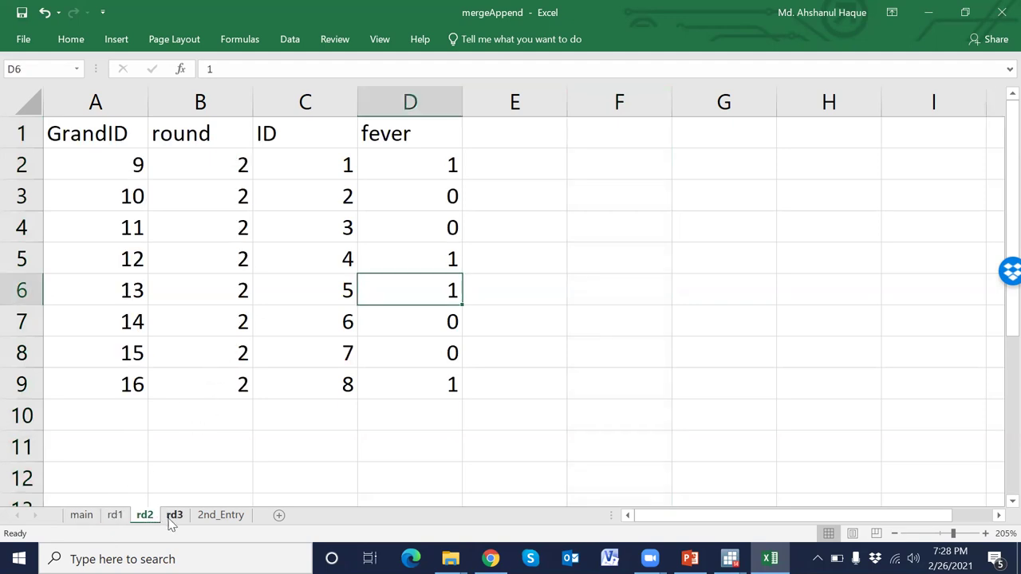
pyautogui.click(174, 516)
pyautogui.click(115, 515)
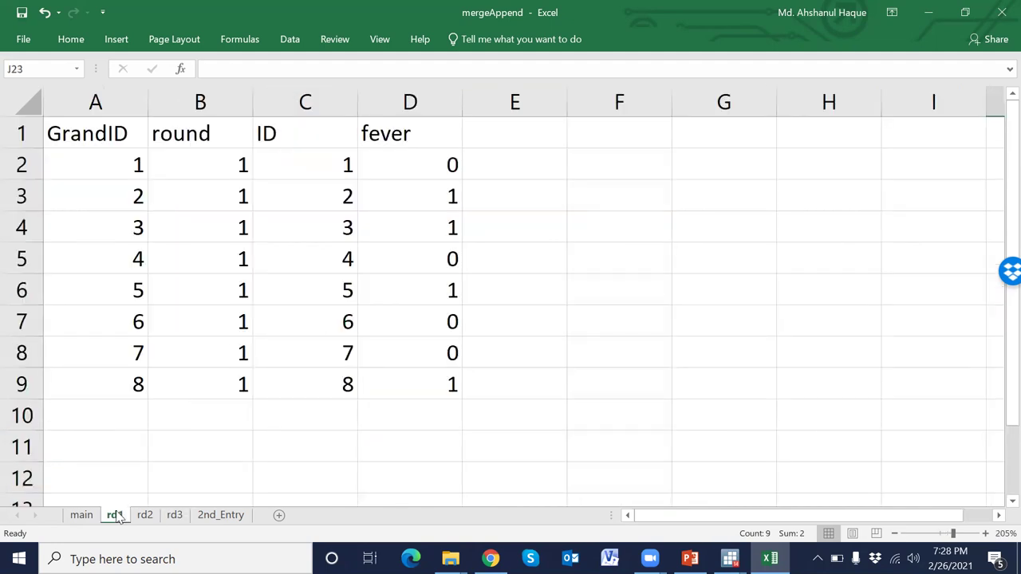
pyautogui.click(145, 515)
pyautogui.click(175, 515)
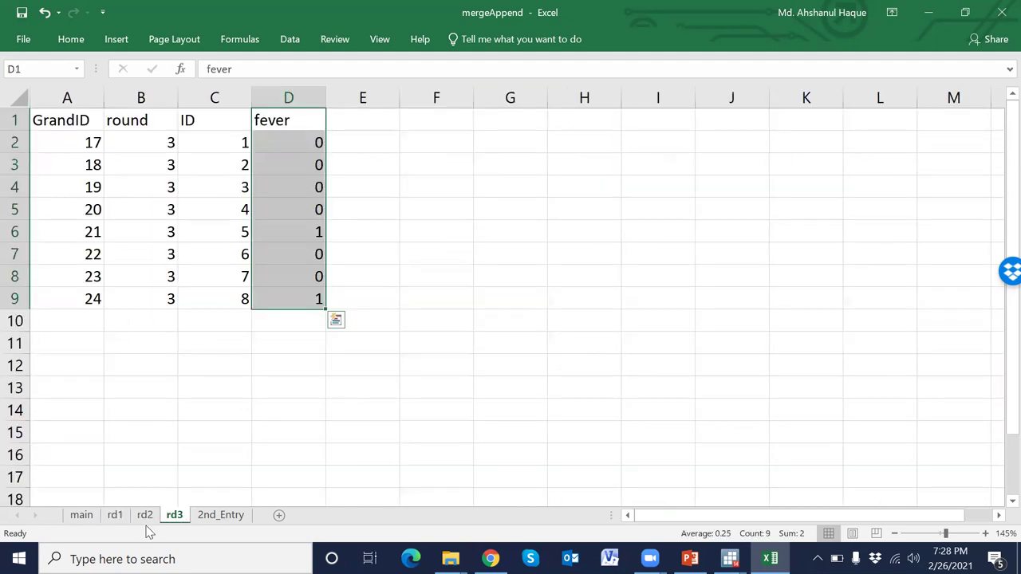
pyautogui.click(114, 515)
pyautogui.click(144, 515)
pyautogui.click(175, 516)
pyautogui.click(115, 515)
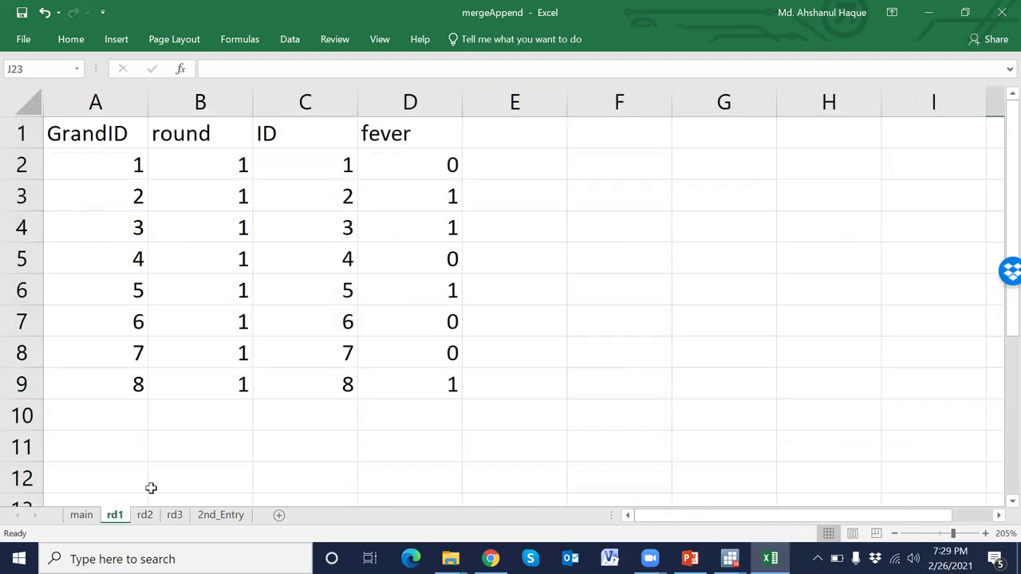
# Examine the rd1 table column by column: GrandID, round, ID and fever.
pyautogui.moveTo(403, 133); pyautogui.dragTo(403, 378)
pyautogui.moveTo(137, 148); pyautogui.dragTo(407, 388)
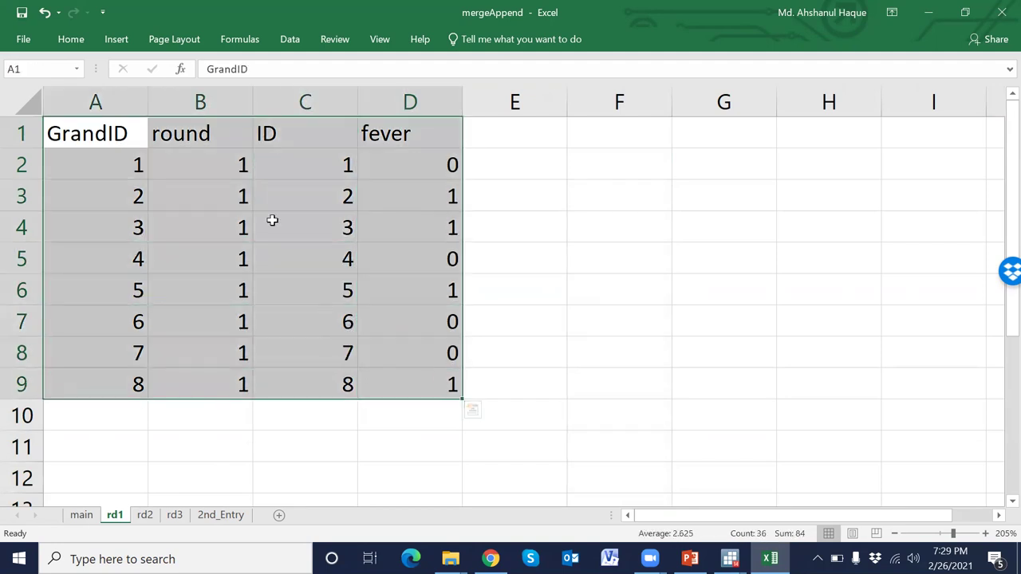
pyautogui.click(204, 104)
pyautogui.moveTo(217, 162); pyautogui.dragTo(229, 375)
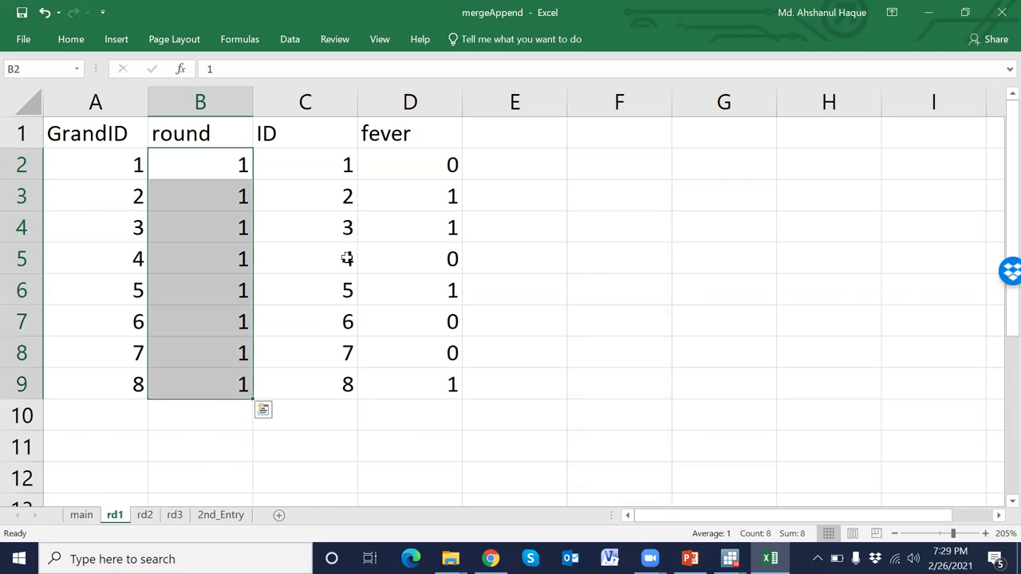
pyautogui.moveTo(316, 162); pyautogui.dragTo(343, 386)
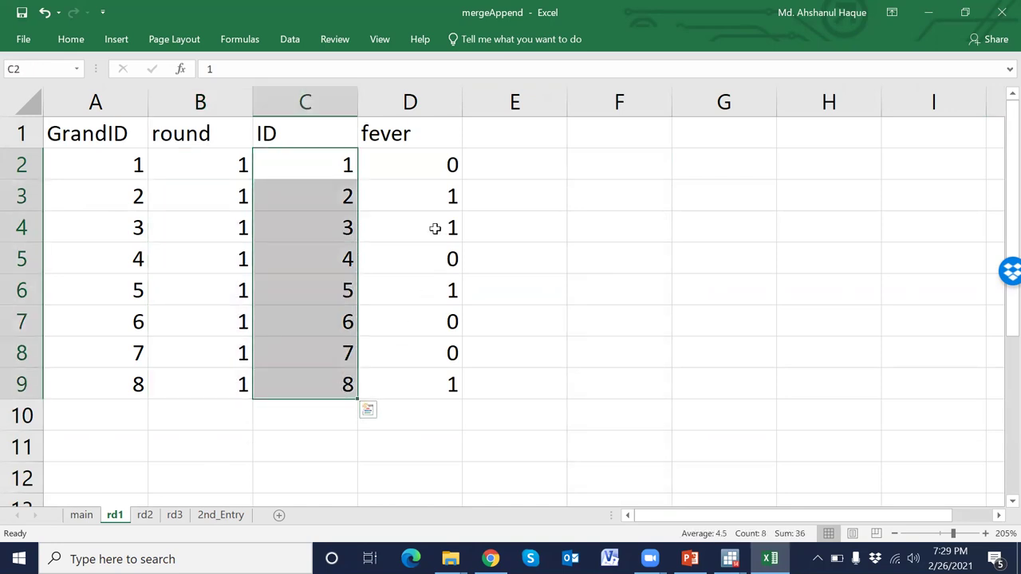
pyautogui.moveTo(417, 162); pyautogui.dragTo(435, 385)
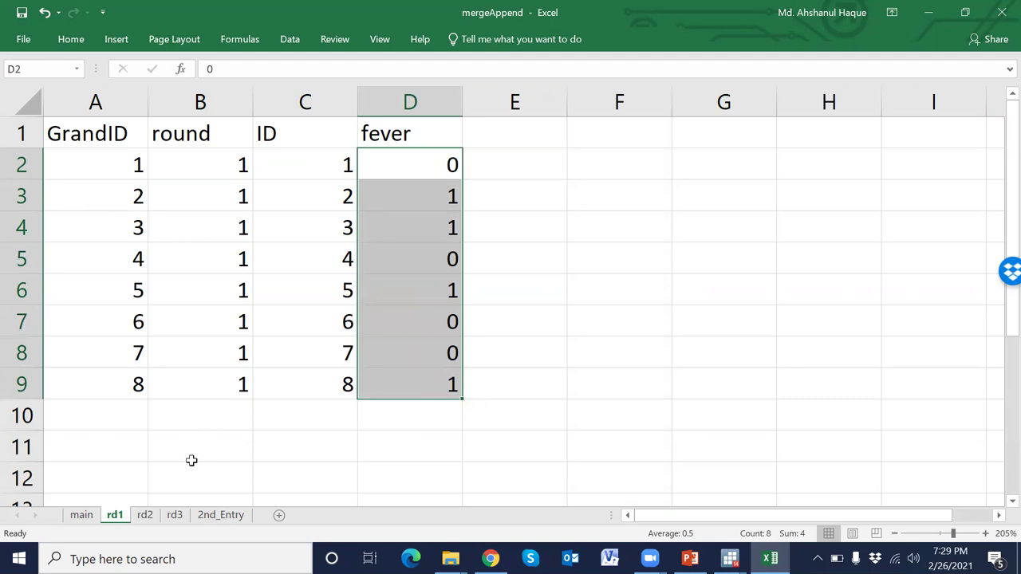
pyautogui.moveTo(122, 164); pyautogui.dragTo(121, 379)
pyautogui.click(102, 99)
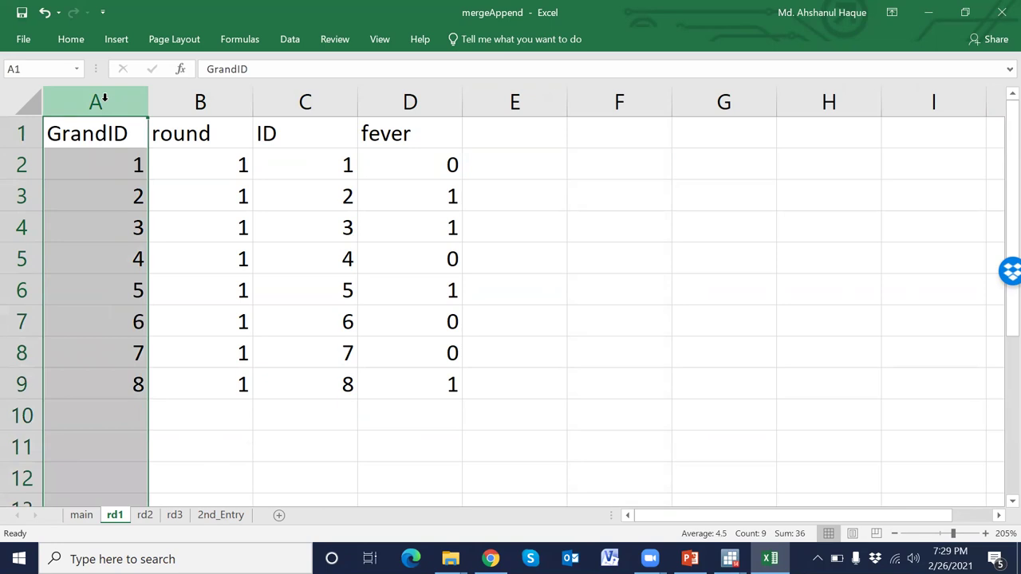
pyautogui.click(93, 193)
pyautogui.click(95, 99)
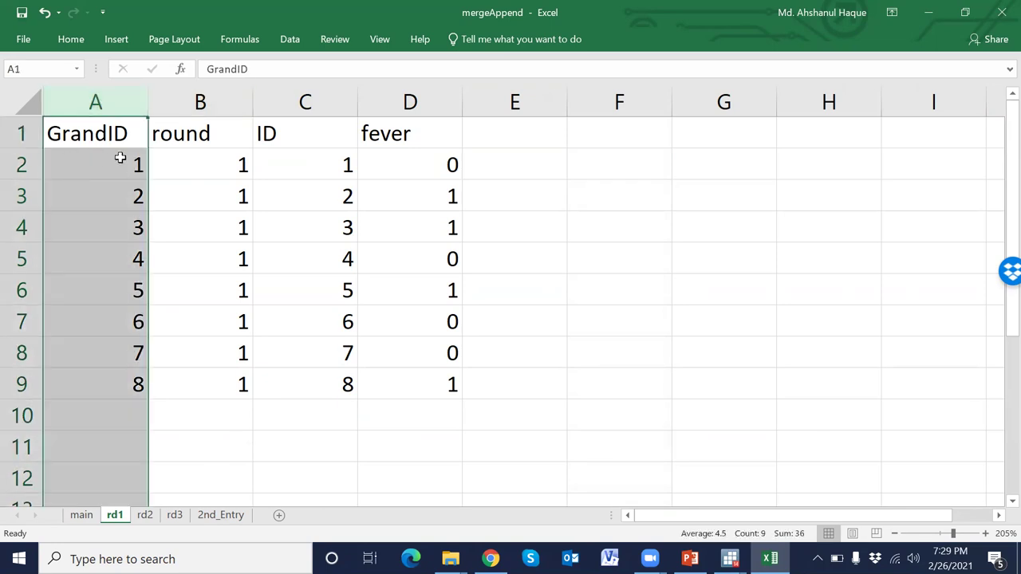
# Review the round, ID and fever values in rd2 and compare its first fever entry with the one in rd1.
pyautogui.click(144, 515)
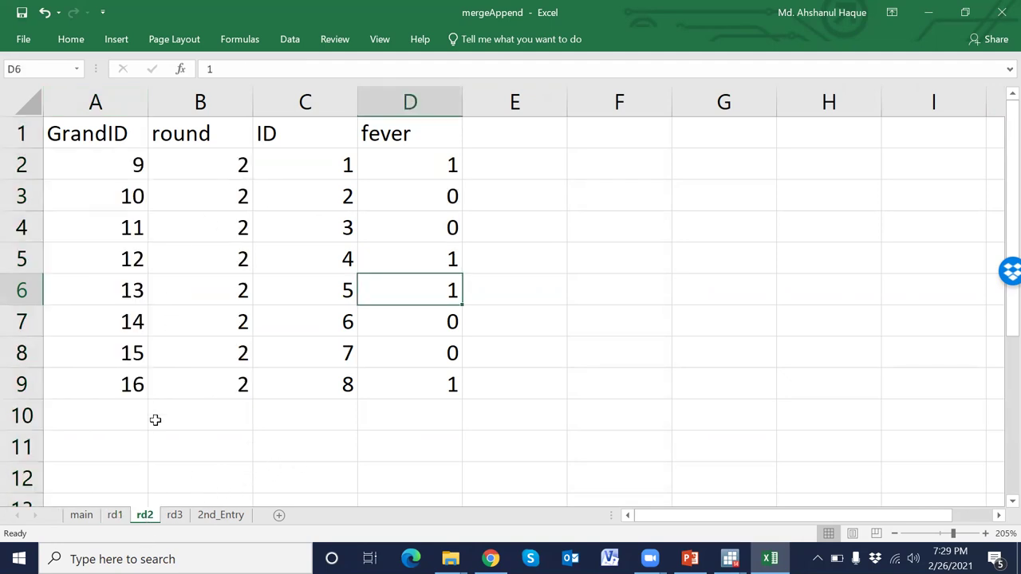
pyautogui.moveTo(221, 156); pyautogui.dragTo(226, 383)
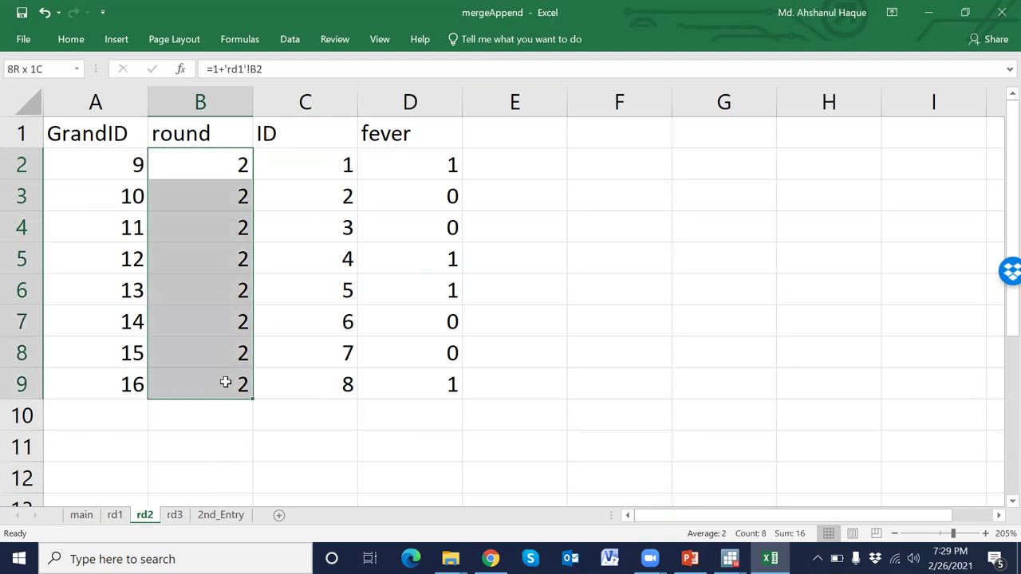
pyautogui.moveTo(296, 162); pyautogui.dragTo(304, 392)
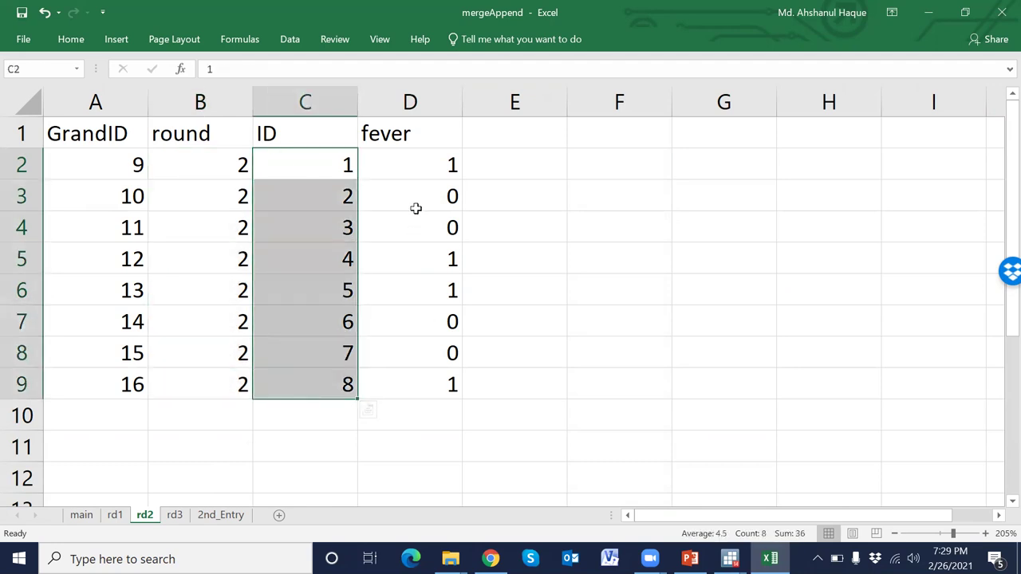
pyautogui.moveTo(416, 169); pyautogui.dragTo(433, 381)
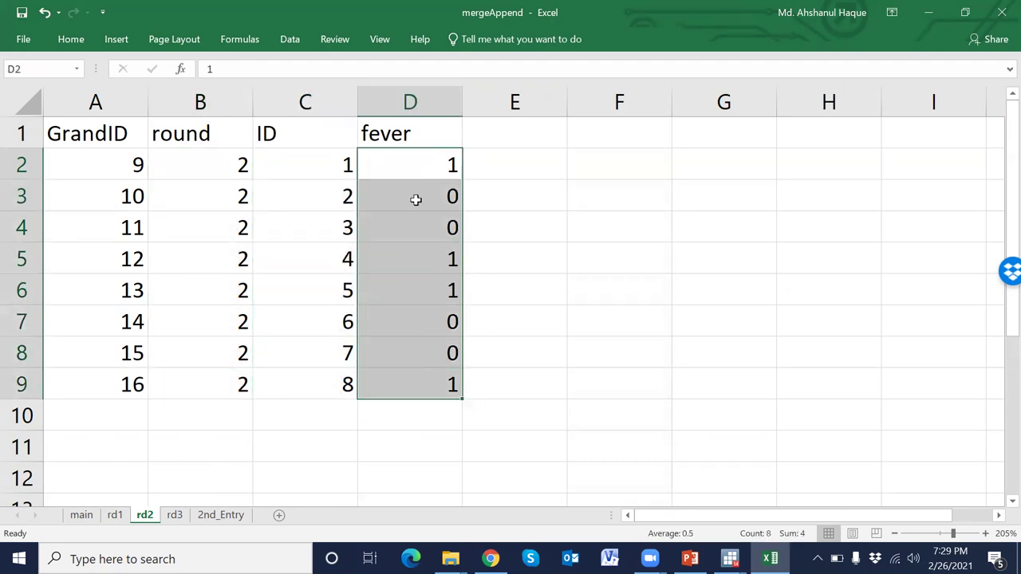
pyautogui.click(117, 516)
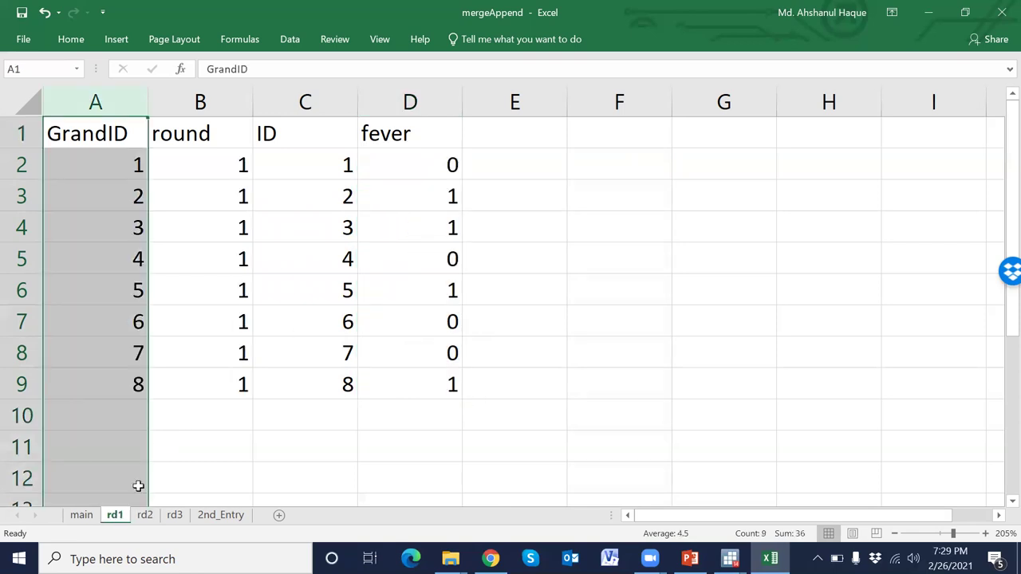
pyautogui.click(415, 164)
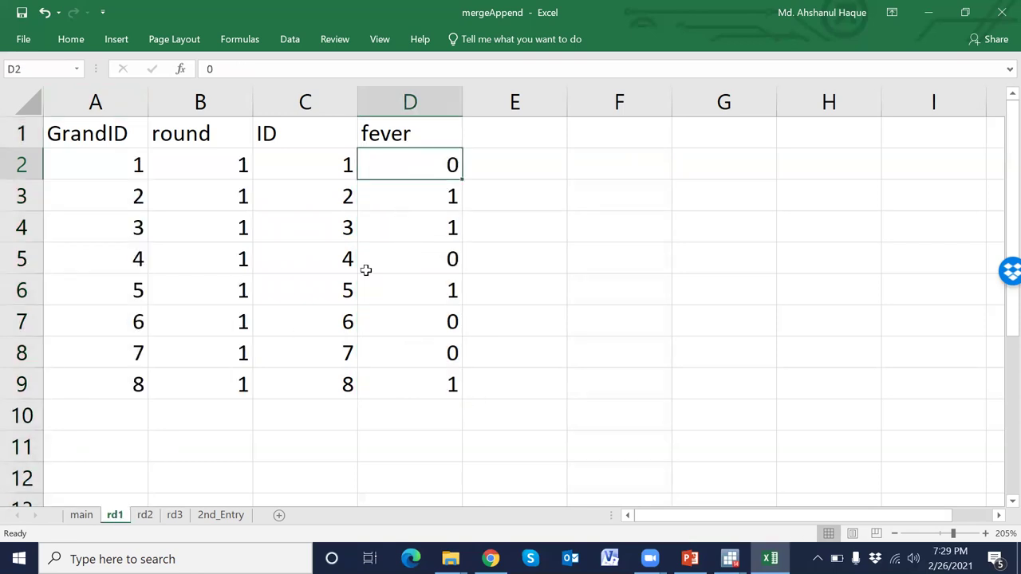
pyautogui.click(145, 515)
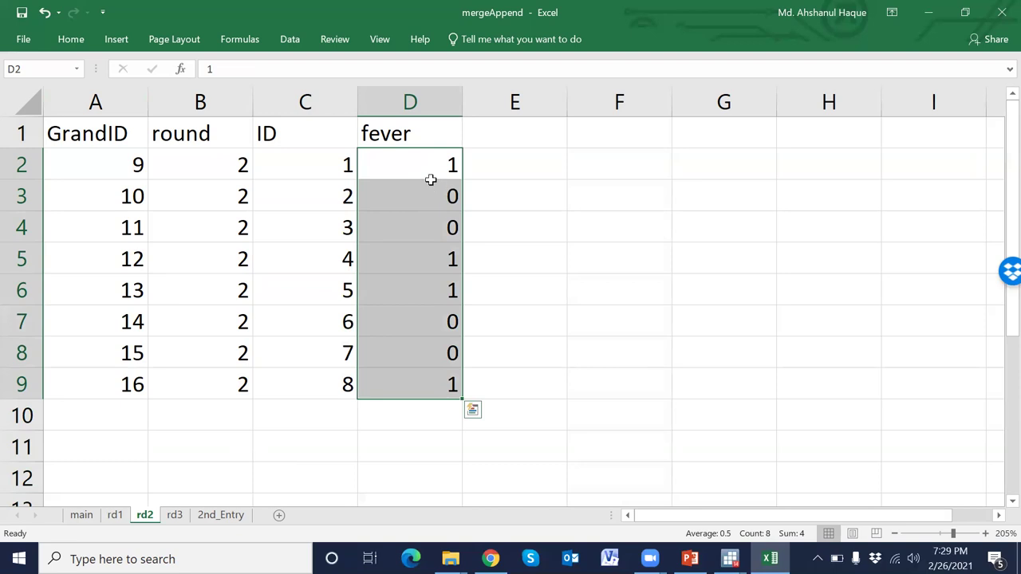
pyautogui.click(432, 179)
# Review the round, fever and ID values in the rd3 sheet.
pyautogui.click(174, 515)
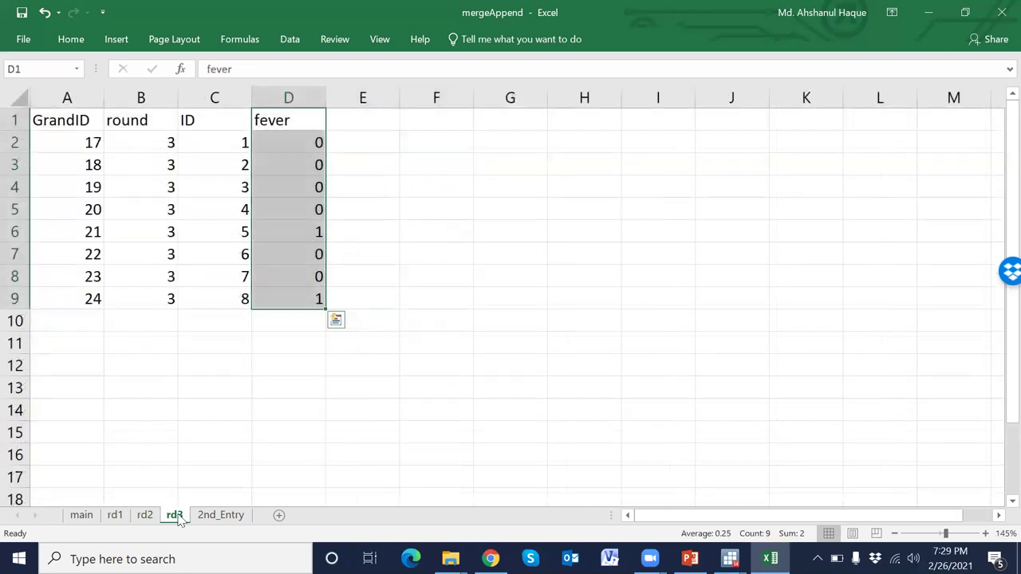
pyautogui.moveTo(158, 145); pyautogui.dragTo(157, 303)
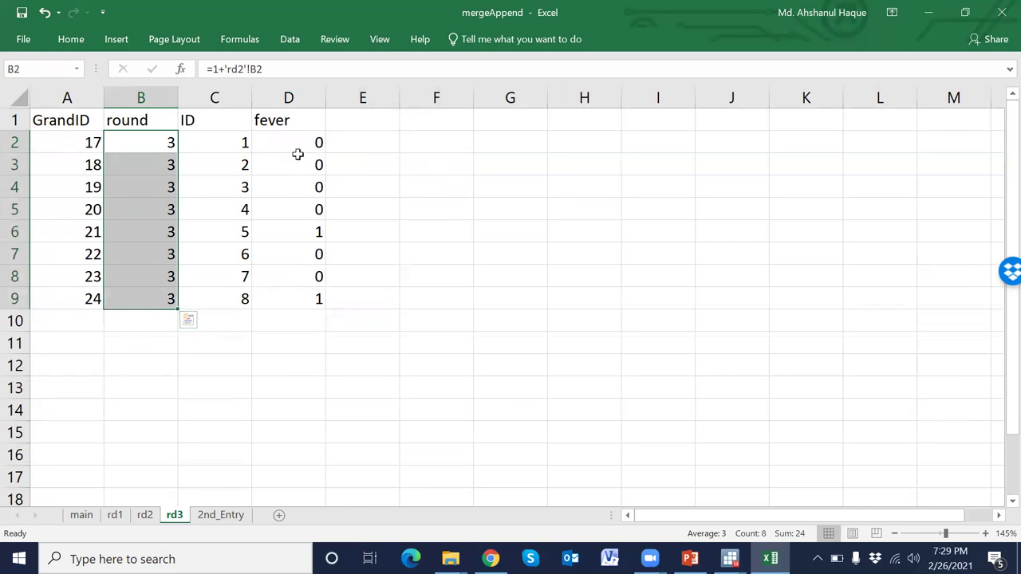
pyautogui.moveTo(303, 150); pyautogui.dragTo(308, 168)
pyautogui.moveTo(320, 257); pyautogui.dragTo(319, 312)
pyautogui.moveTo(237, 142); pyautogui.dragTo(224, 300)
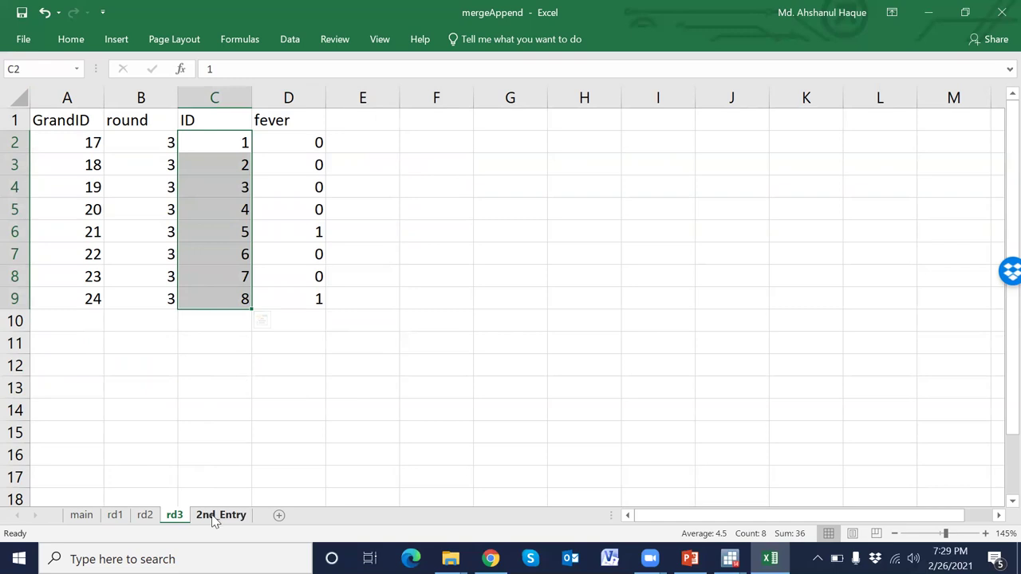
# Compare the fever tables in rd2 and rd3 with the cough column of the 2nd_Entry sheet.
pyautogui.click(214, 517)
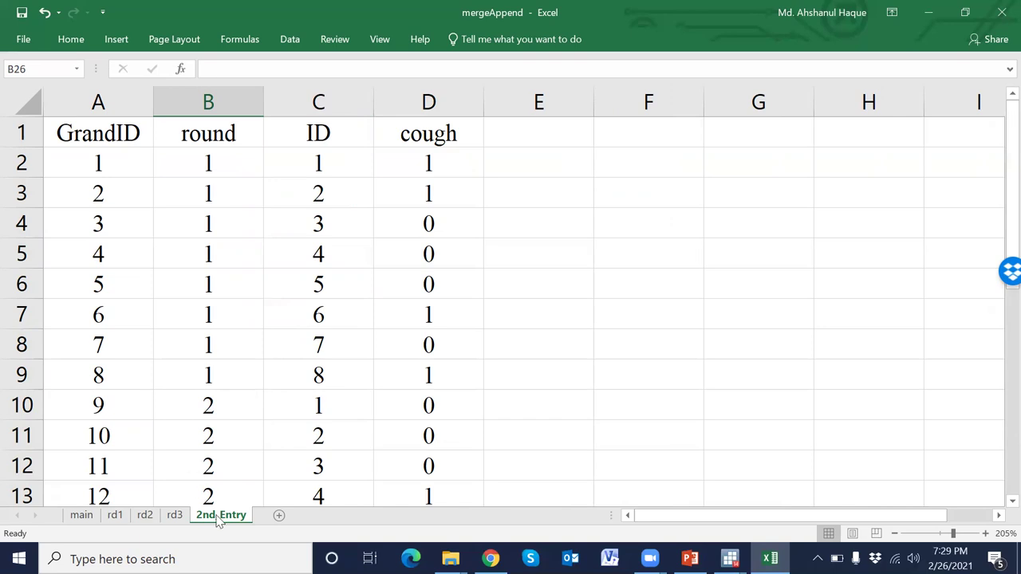
pyautogui.click(145, 515)
pyautogui.moveTo(139, 146); pyautogui.dragTo(417, 386)
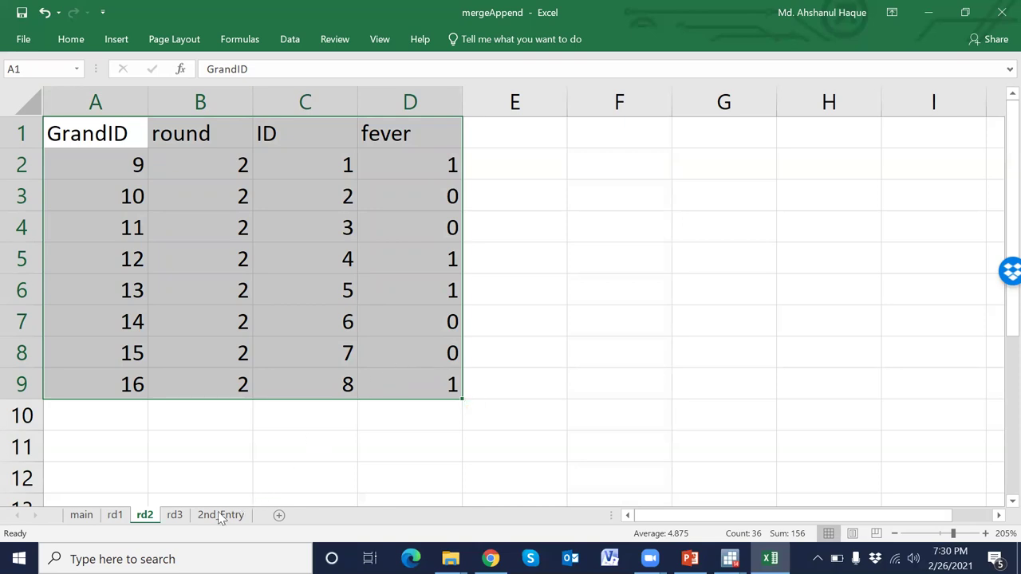
pyautogui.click(174, 515)
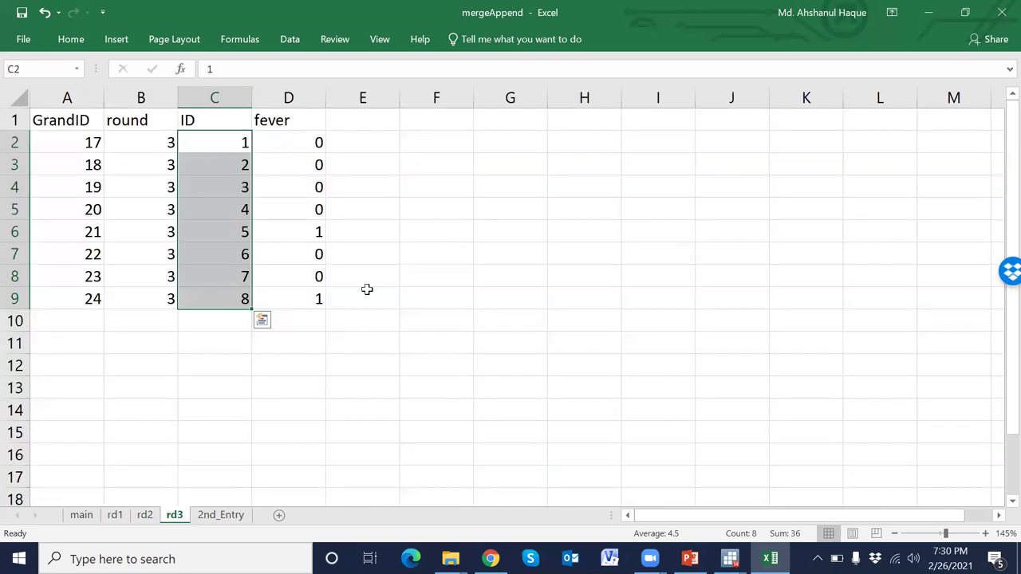
pyautogui.click(222, 514)
pyautogui.click(431, 134)
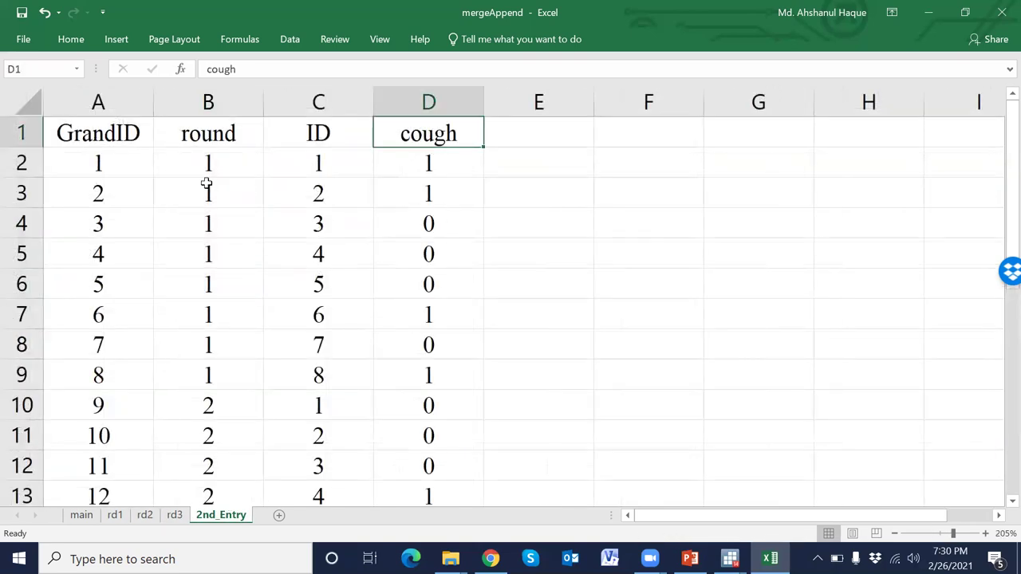
# Examine the full 2nd_Entry table in A1:D25, including how the rounds are stacked in the round column.
pyautogui.moveTo(126, 143); pyautogui.dragTo(437, 364)
pyautogui.scroll(5, 437, 364)
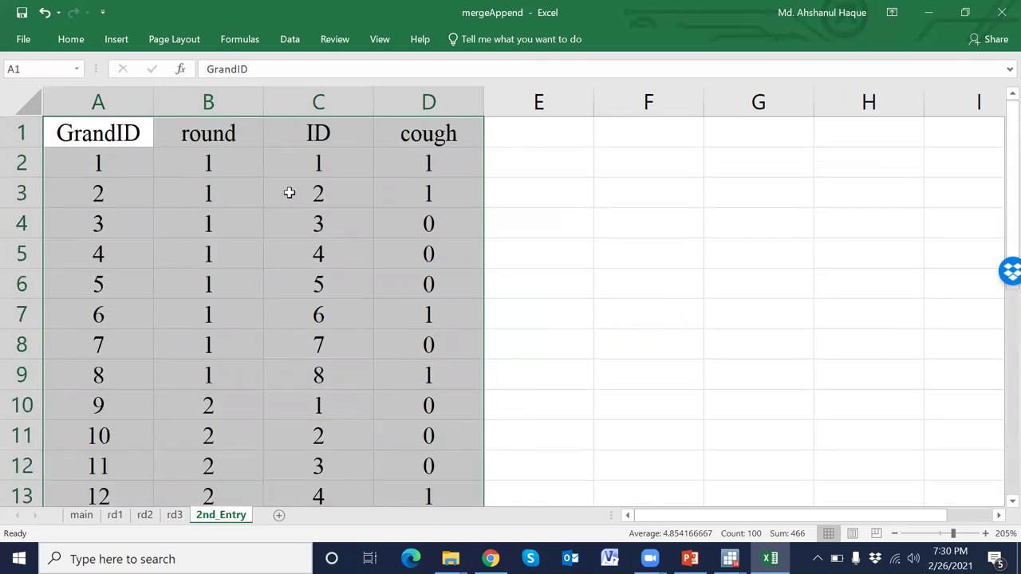
pyautogui.moveTo(208, 162); pyautogui.dragTo(221, 364)
pyautogui.scroll(-5, 213, 154)
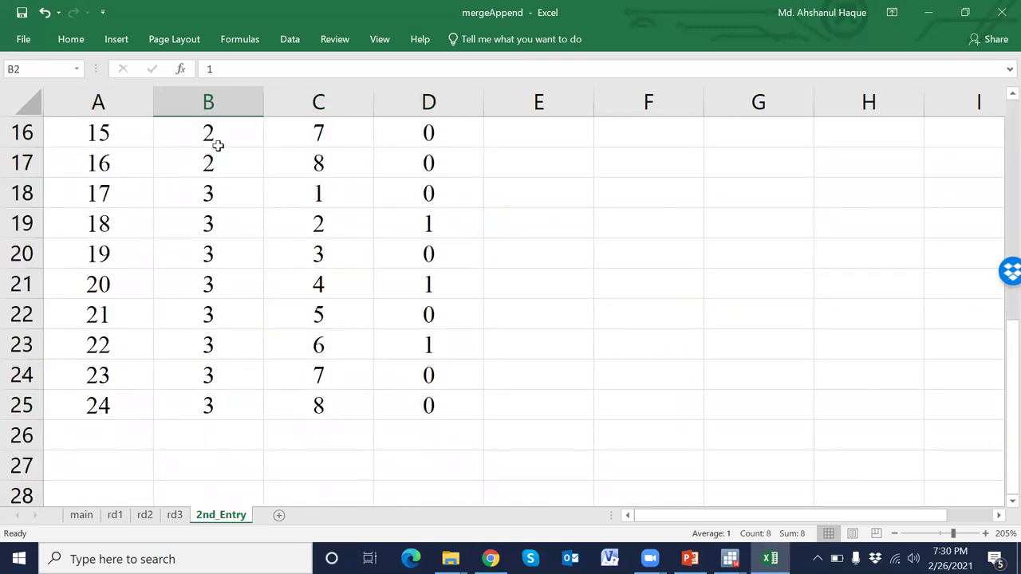
pyautogui.scroll(5, 337, 344)
pyautogui.moveTo(121, 140); pyautogui.dragTo(431, 435)
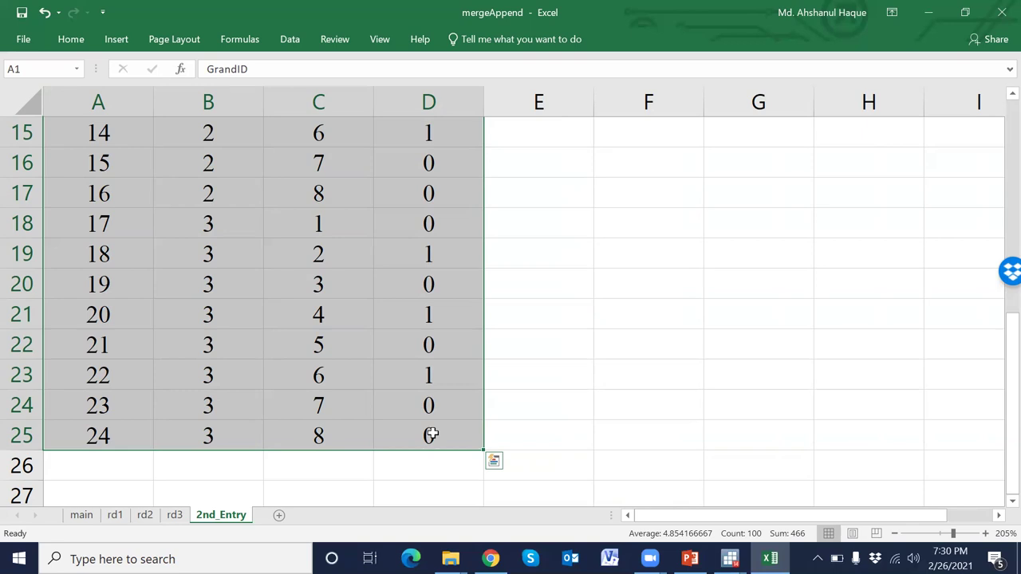
pyautogui.click(575, 266)
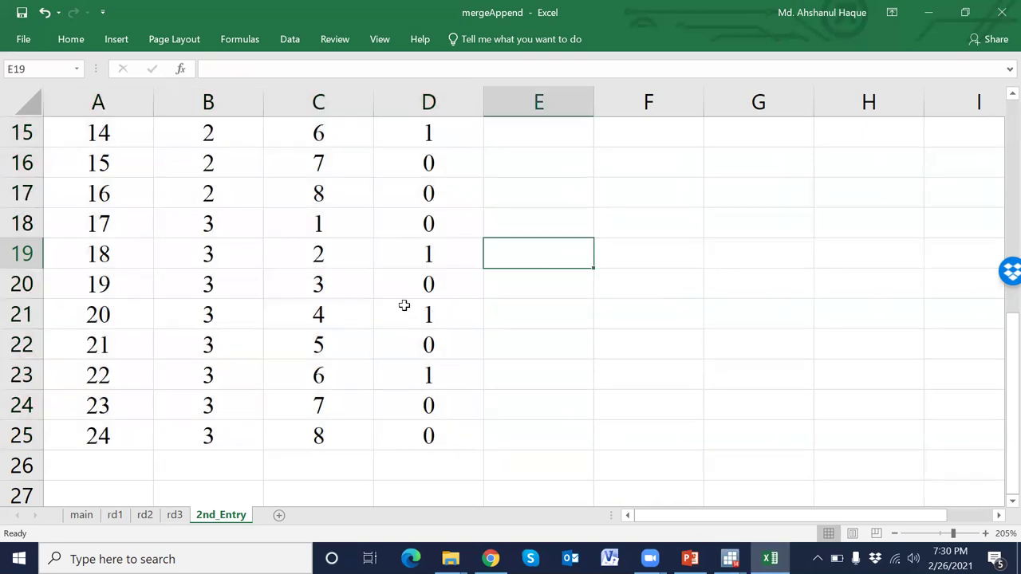
# Switch to Stata and clear the contents of its Results window.
pyautogui.scroll(5, 404, 305)
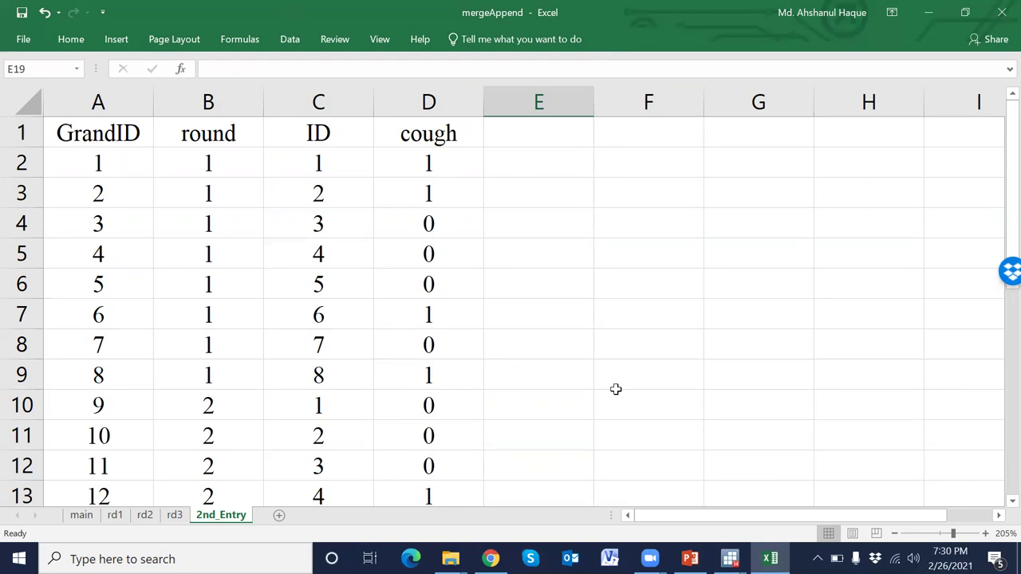
pyautogui.click(730, 559)
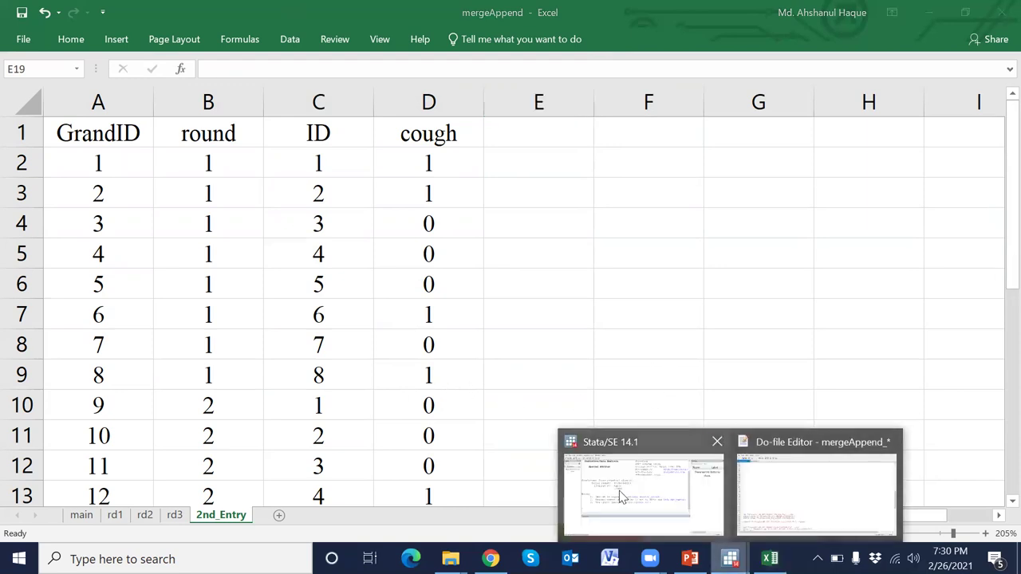
pyautogui.click(645, 497)
pyautogui.rightClick(434, 169)
pyautogui.click(469, 196)
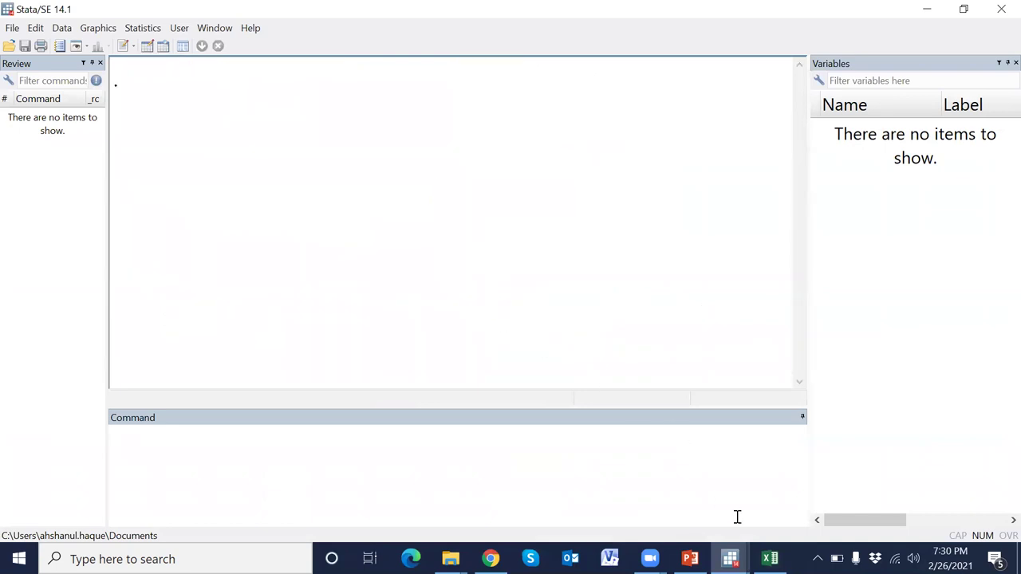
# Return to the Excel workbook and examine the round 1, round 2 and round 3 blocks of the 2nd_Entry sheet.
pyautogui.click(770, 558)
pyautogui.click(474, 280)
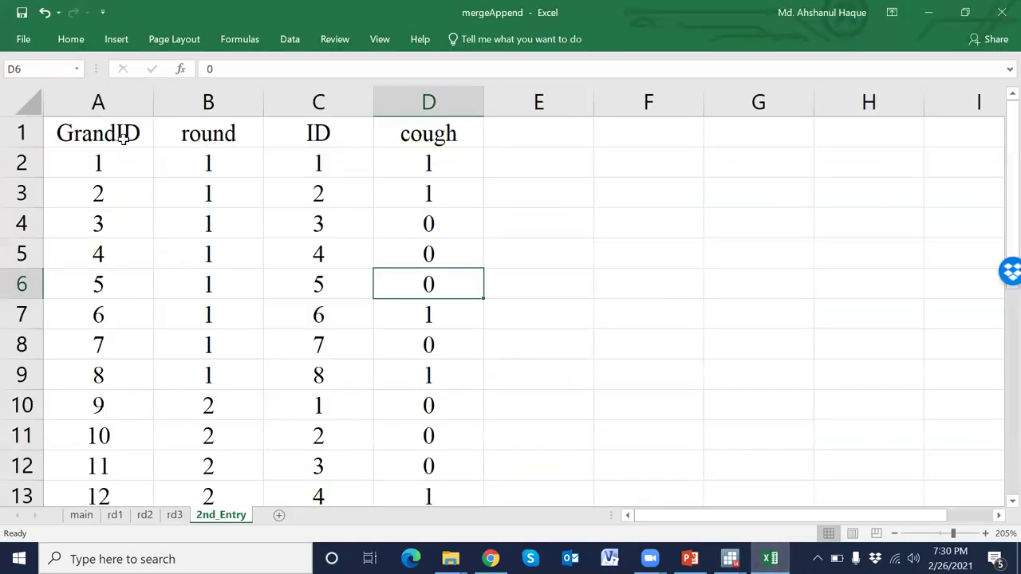
pyautogui.moveTo(146, 142); pyautogui.dragTo(473, 380)
pyautogui.scroll(-4, 367, 303)
pyautogui.scroll(3, 333, 292)
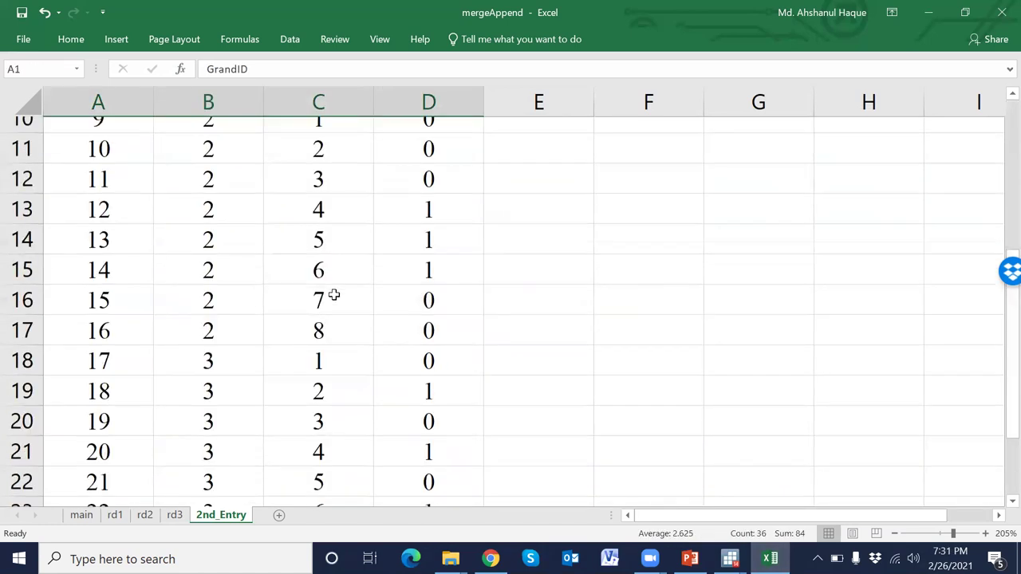
pyautogui.moveTo(102, 315); pyautogui.dragTo(458, 483)
pyautogui.scroll(-3, 520, 412)
pyautogui.scroll(-1, 520, 412)
pyautogui.moveTo(83, 186); pyautogui.dragTo(428, 408)
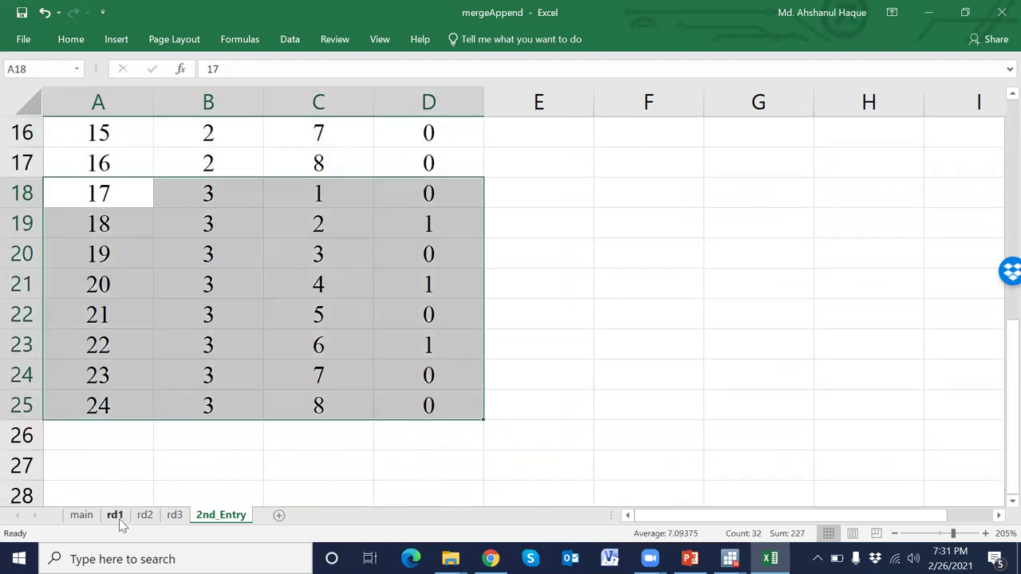
# Compare the rd1, rd2 and rd3 sheets as the separate round tables matching the blocks in 2nd_Entry.
pyautogui.click(117, 517)
pyautogui.click(144, 517)
pyautogui.click(175, 517)
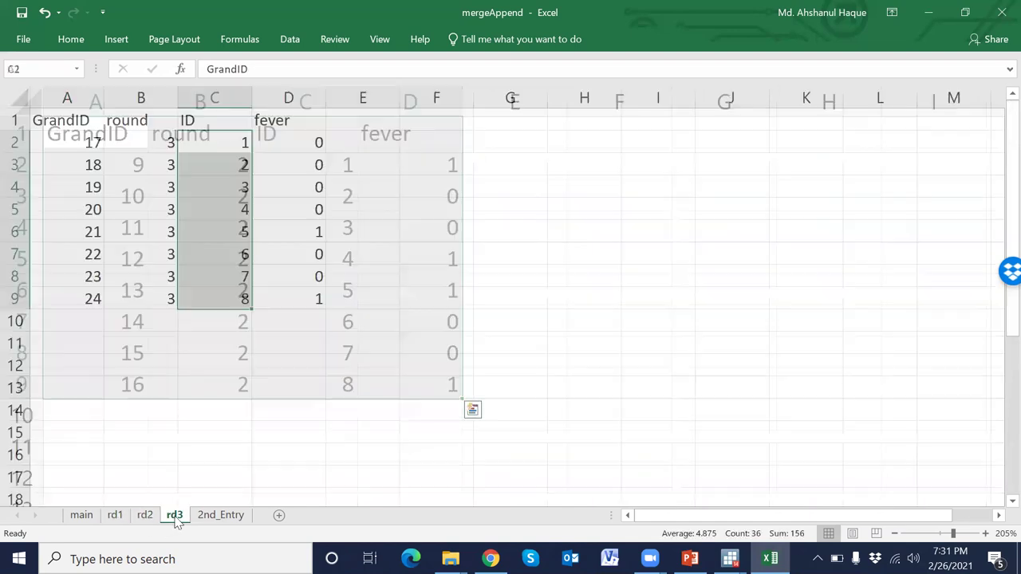
pyautogui.click(115, 516)
pyautogui.click(144, 517)
pyautogui.click(175, 517)
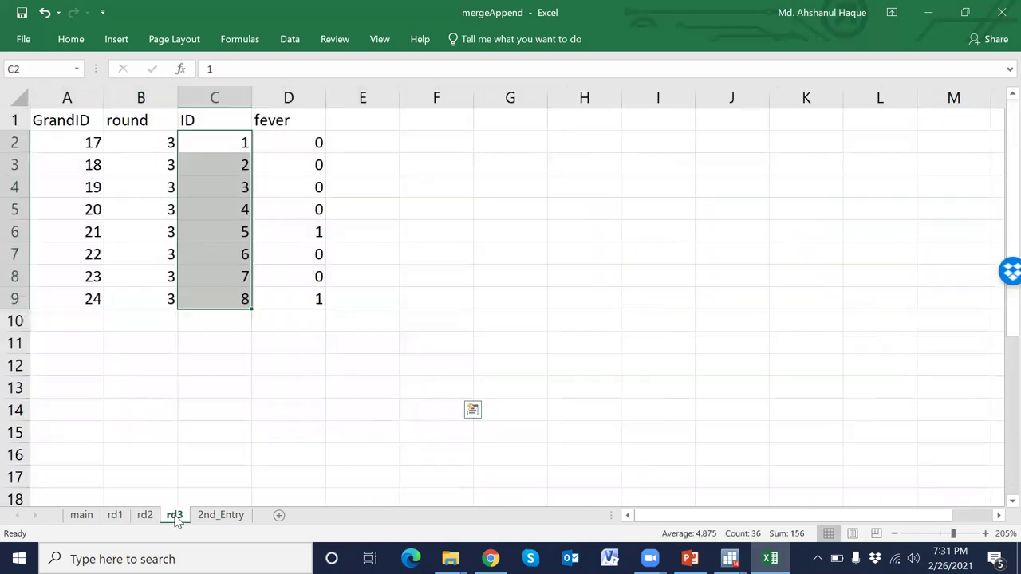
pyautogui.click(145, 515)
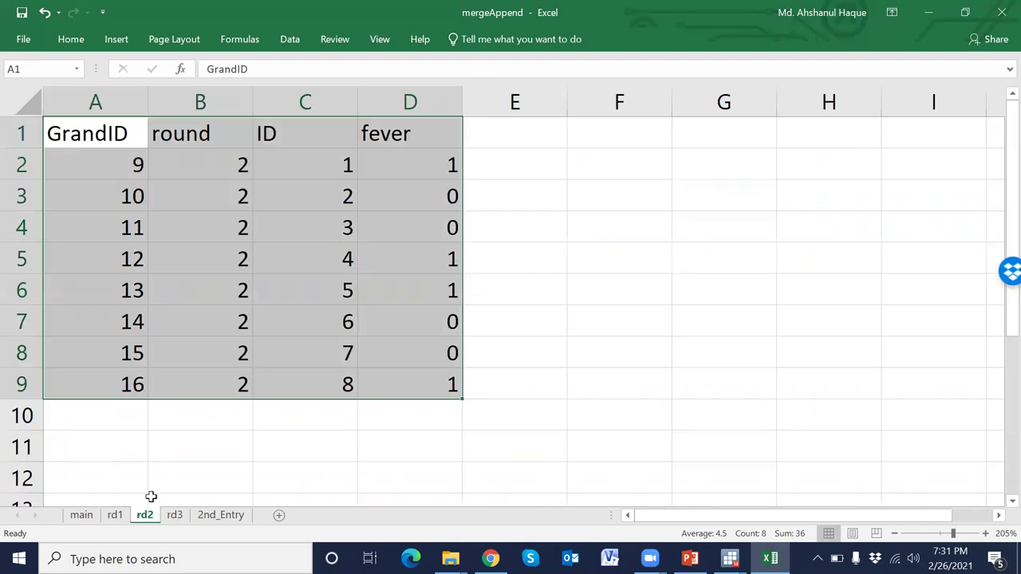
pyautogui.click(115, 515)
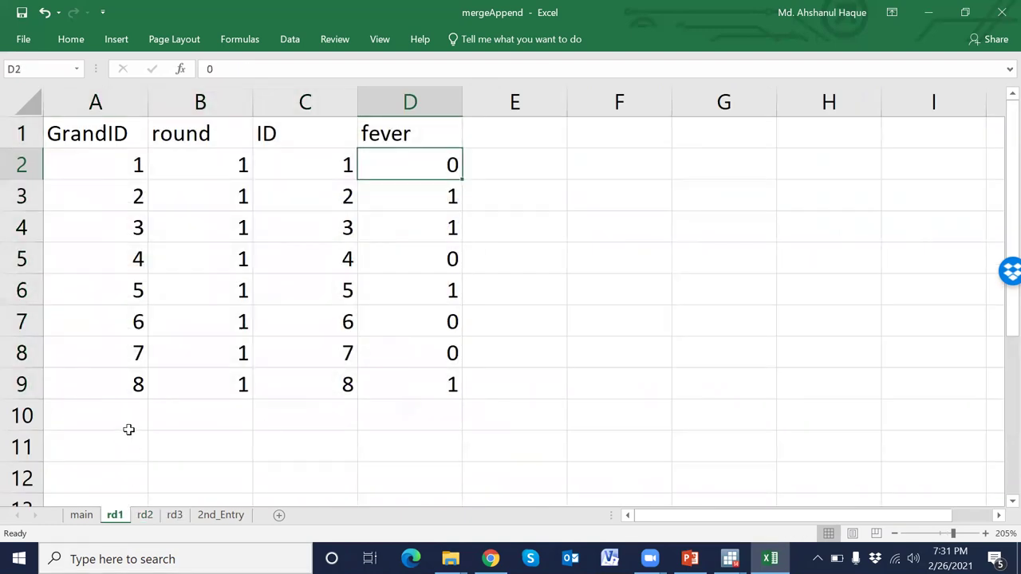
# Examine the empty rows 10 and 11 below the rd1 data as the place for stacking the other rounds.
pyautogui.moveTo(117, 406); pyautogui.dragTo(394, 449)
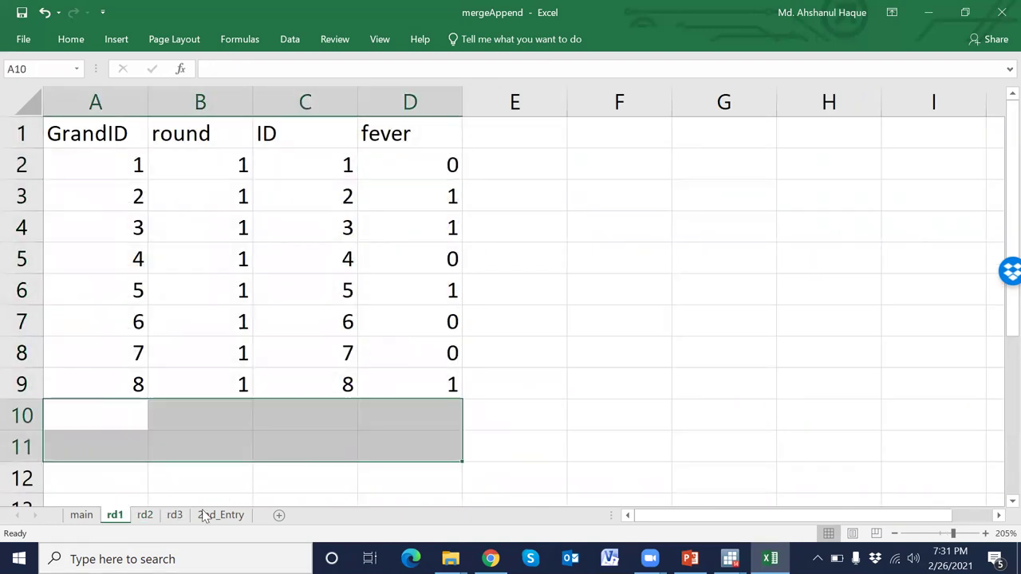
pyautogui.click(174, 516)
pyautogui.scroll(-3, 114, 492)
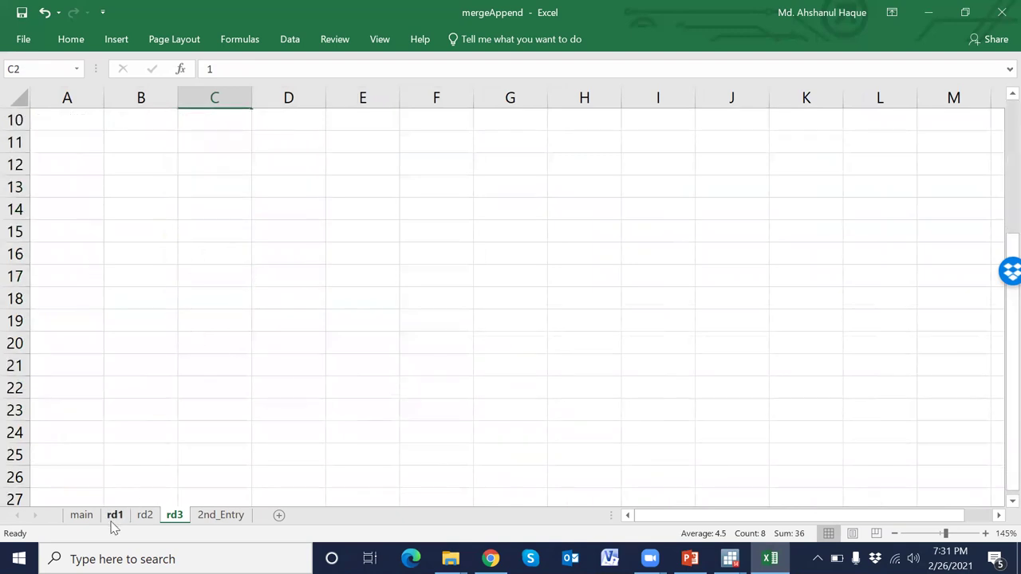
pyautogui.click(114, 515)
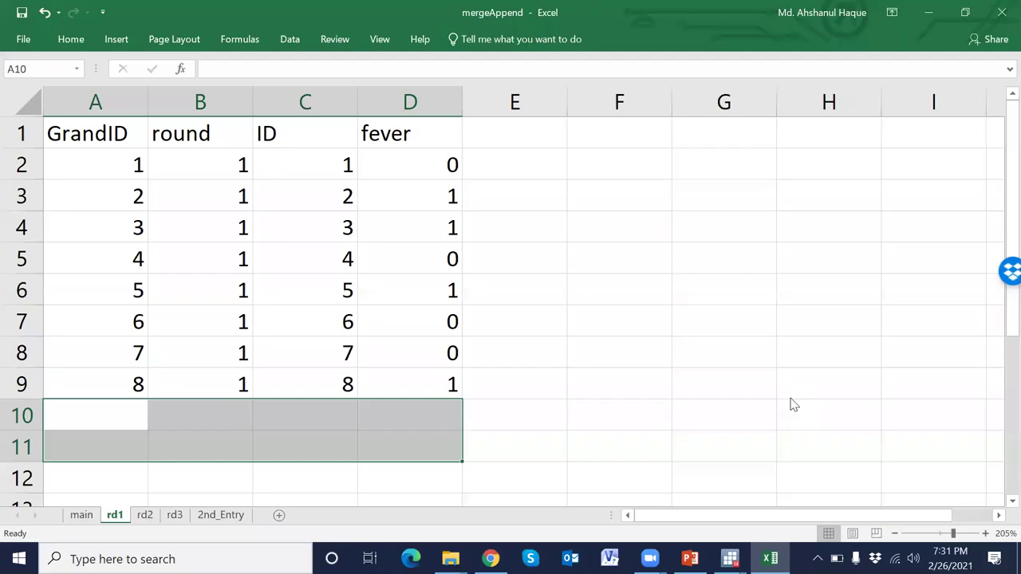
pyautogui.click(516, 401)
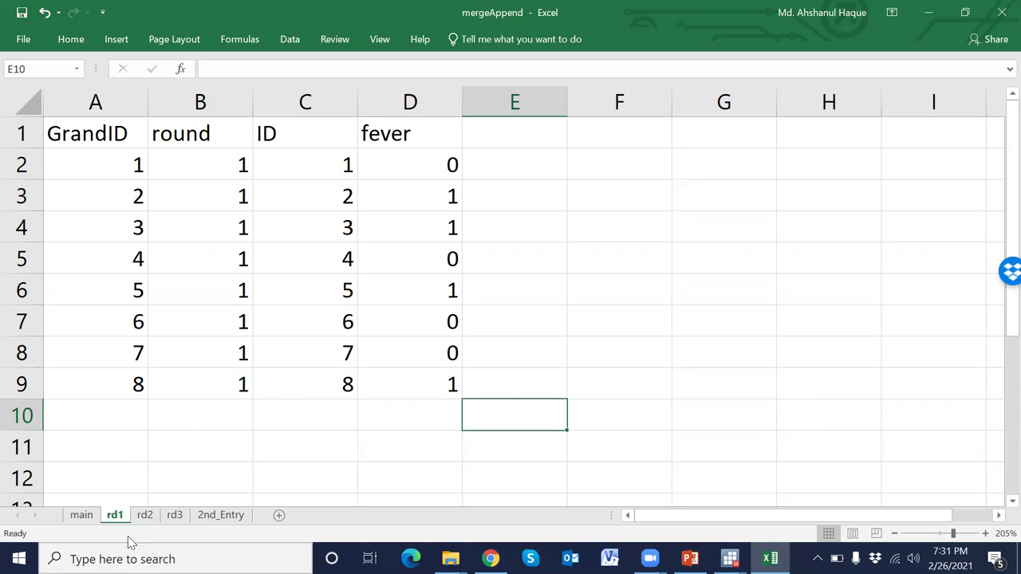
# Compare the header rows A1:D1 of the rd1, rd2 and rd3 sheets for matching variable names.
pyautogui.moveTo(118, 134); pyautogui.dragTo(399, 142)
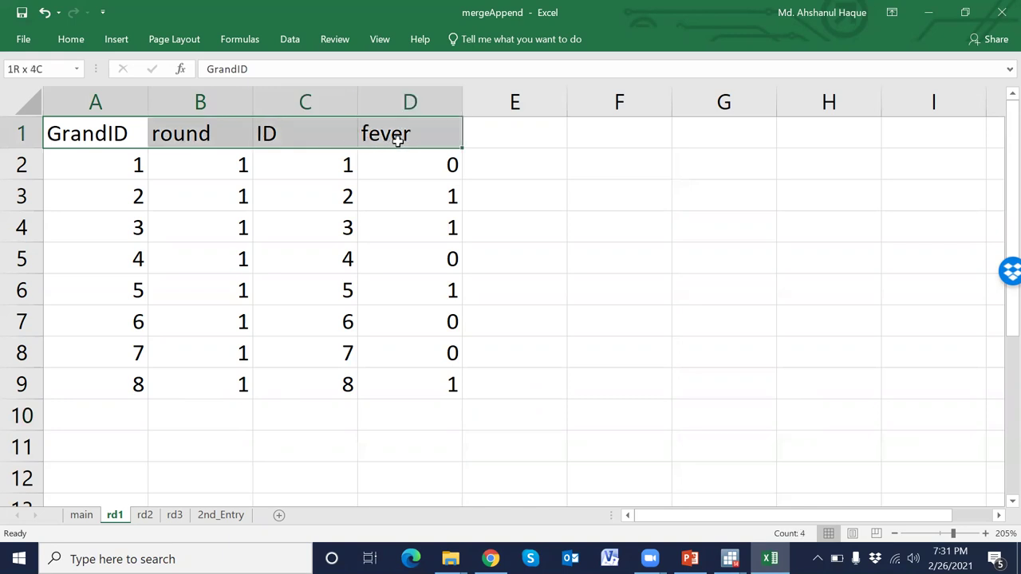
pyautogui.click(145, 516)
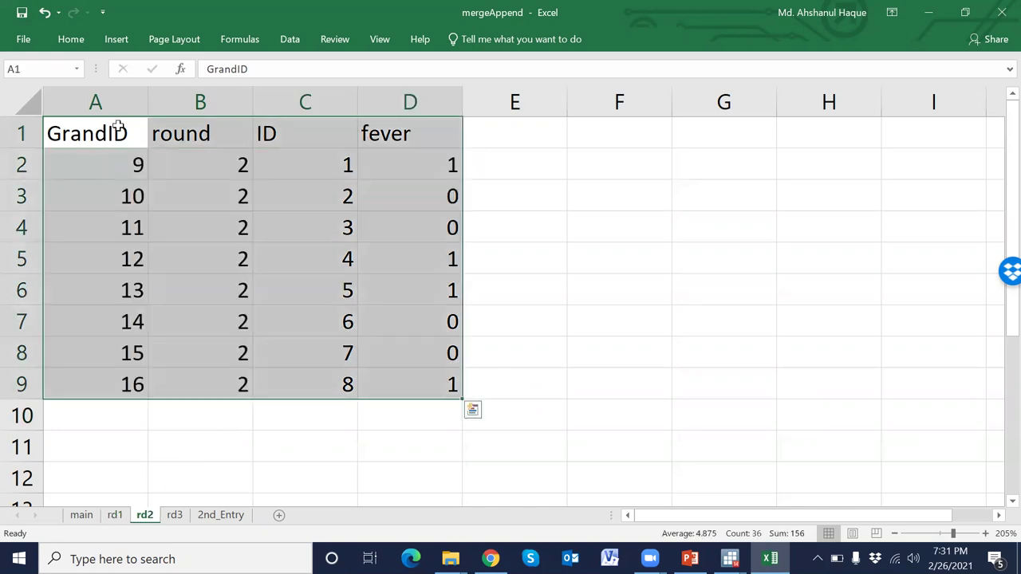
pyautogui.moveTo(119, 133); pyautogui.dragTo(390, 153)
pyautogui.click(174, 515)
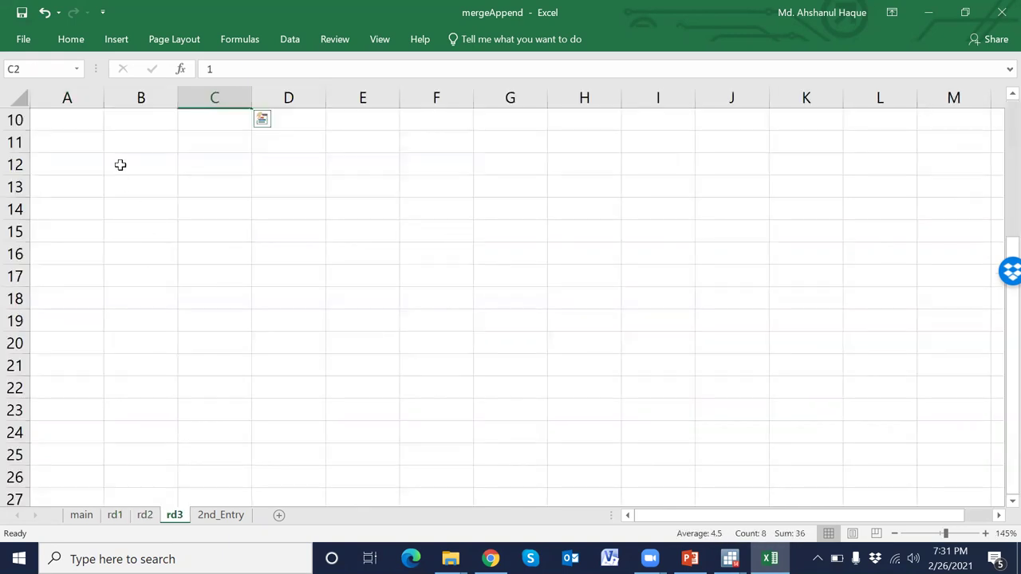
pyautogui.scroll(3, 168, 320)
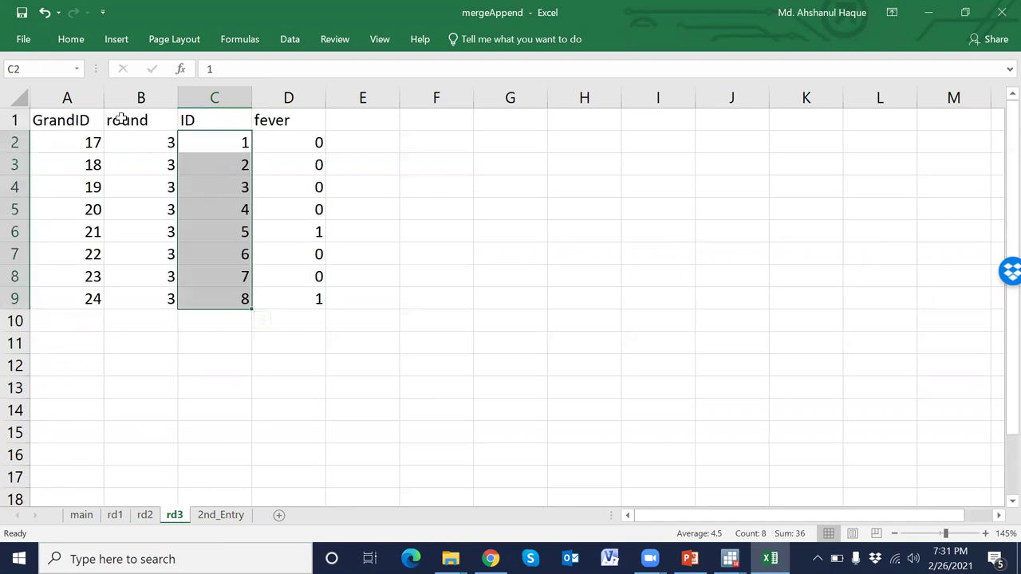
pyautogui.moveTo(80, 119); pyautogui.dragTo(269, 119)
# Check the cough header and the table starting at A1 in the 2nd_Entry sheet.
pyautogui.click(220, 515)
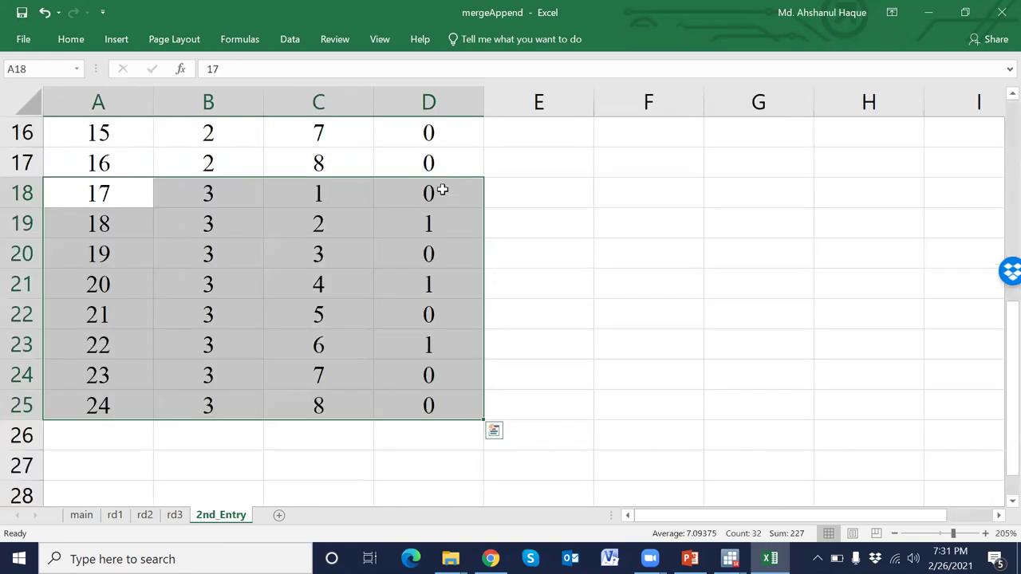
pyautogui.scroll(5, 383, 303)
pyautogui.click(427, 137)
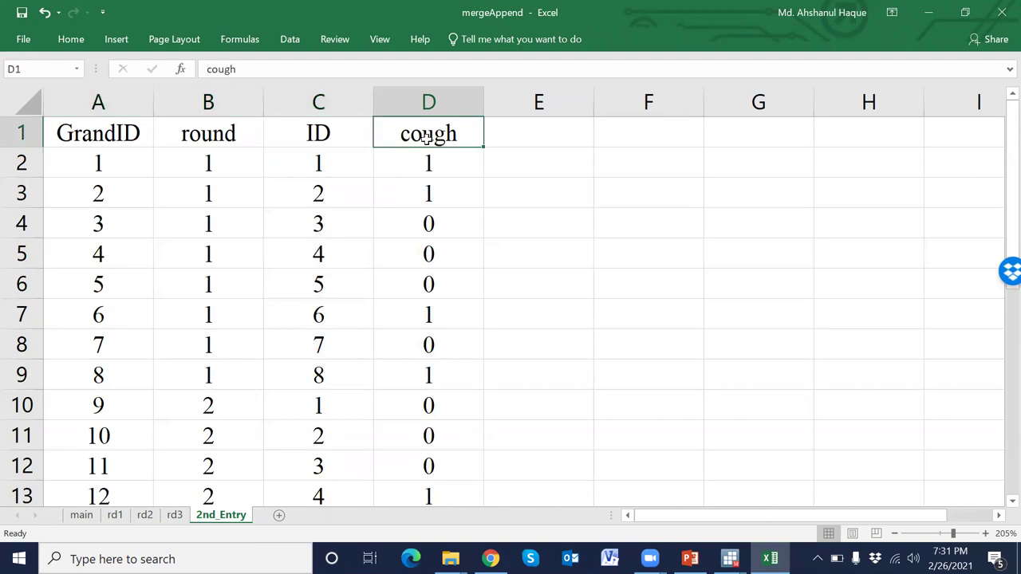
pyautogui.moveTo(112, 135); pyautogui.dragTo(360, 401)
pyautogui.scroll(3, 358, 397)
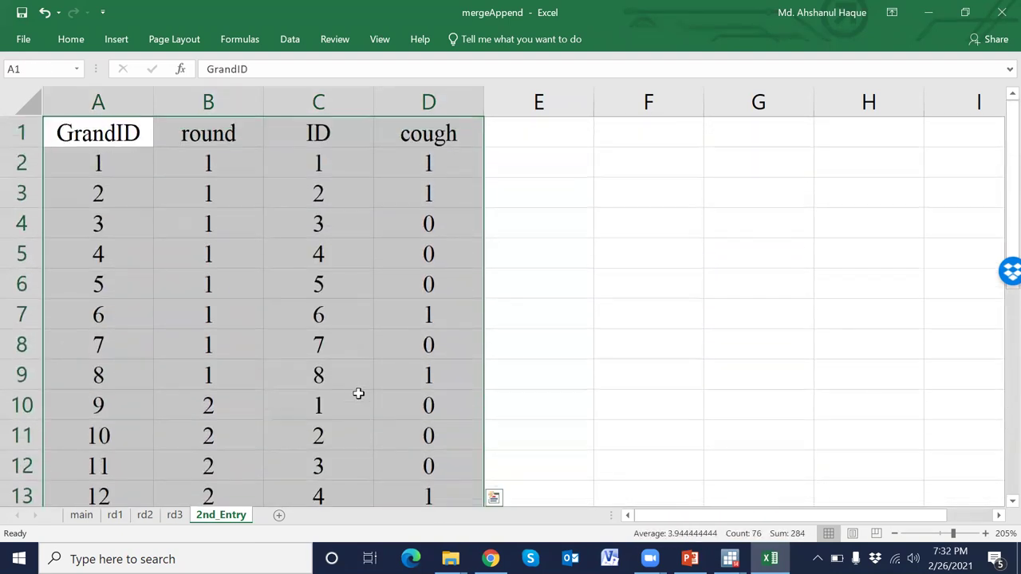
# Review the round and ID columns of 2nd_Entry to see how IDs repeat across rounds.
pyautogui.click(222, 136)
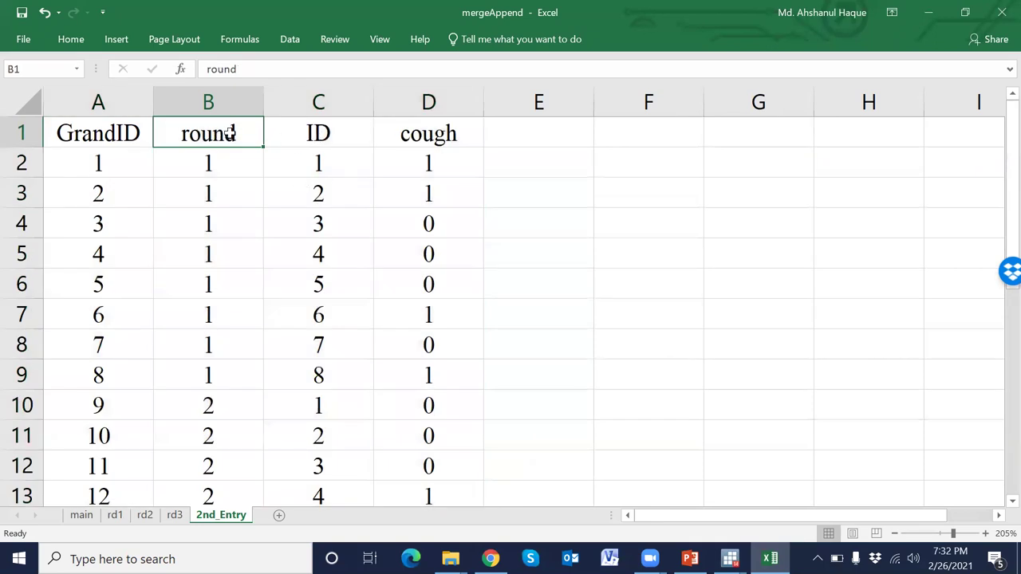
pyautogui.hotkey('ctrl', 'shift', 'Down')
pyautogui.moveTo(318, 101); pyautogui.dragTo(256, 98)
pyautogui.click(339, 263)
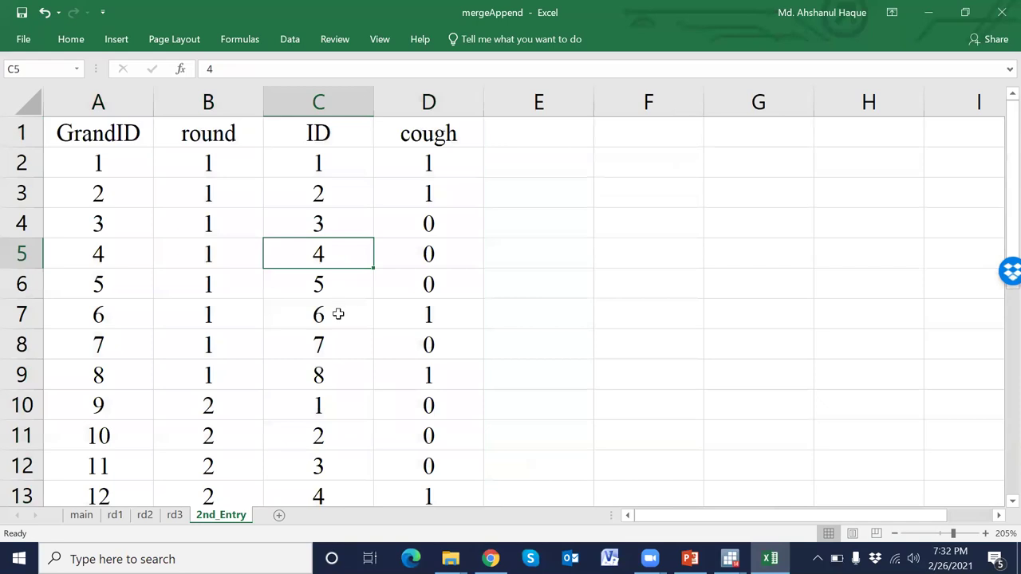
pyautogui.scroll(-2, 338, 346)
# Switch to Stata and open the rd1STATA dataset from the STATA folder.
pyautogui.moveTo(729, 557)
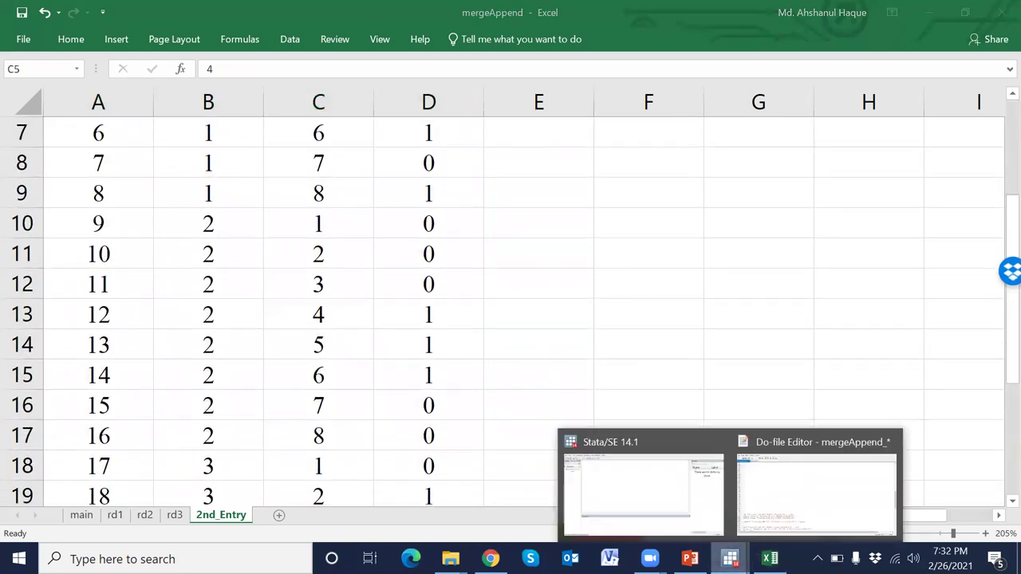
pyautogui.click(631, 485)
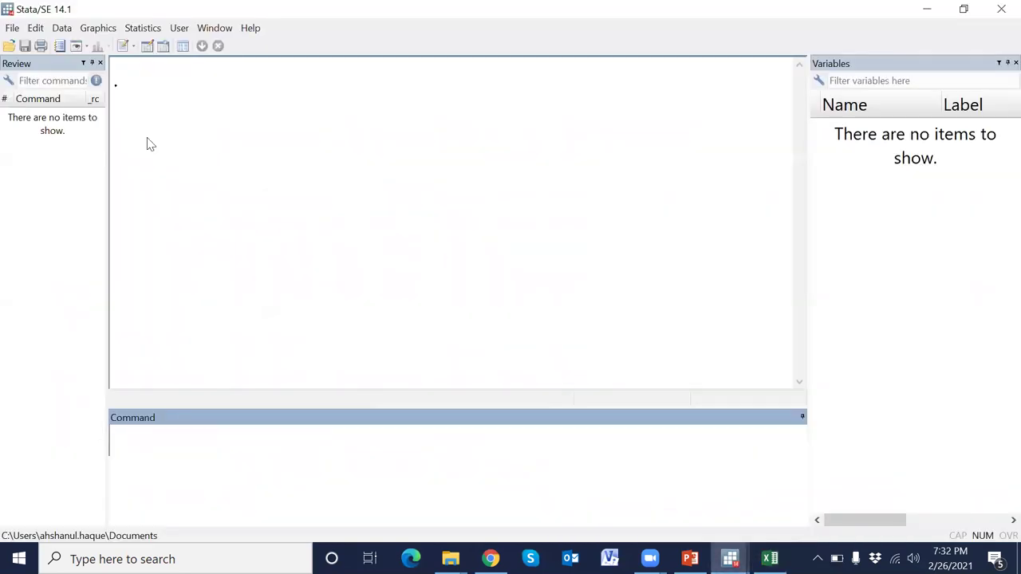
pyautogui.click(9, 46)
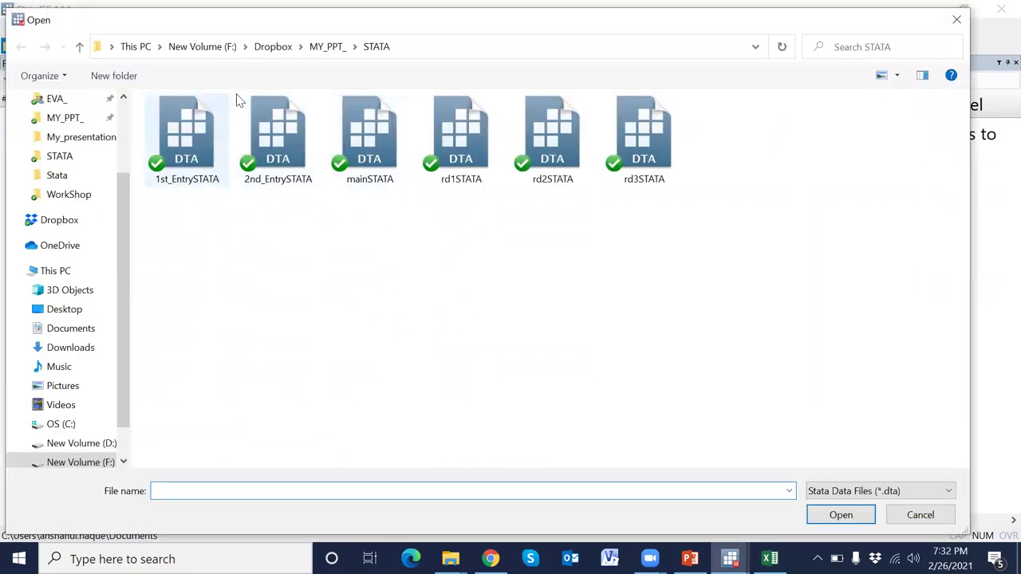
pyautogui.click(477, 172)
pyautogui.click(565, 170)
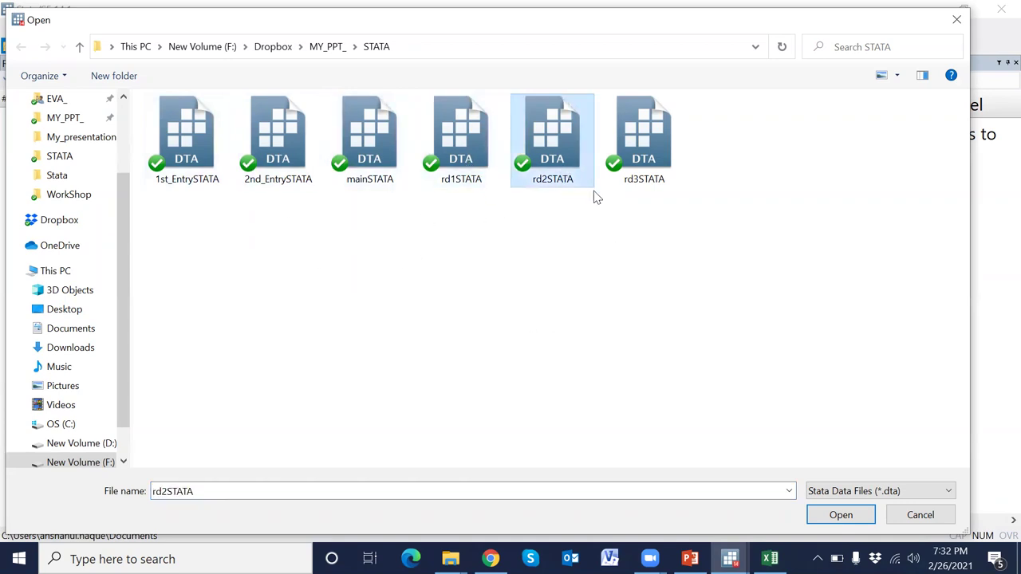
pyautogui.click(630, 169)
pyautogui.doubleClick(470, 179)
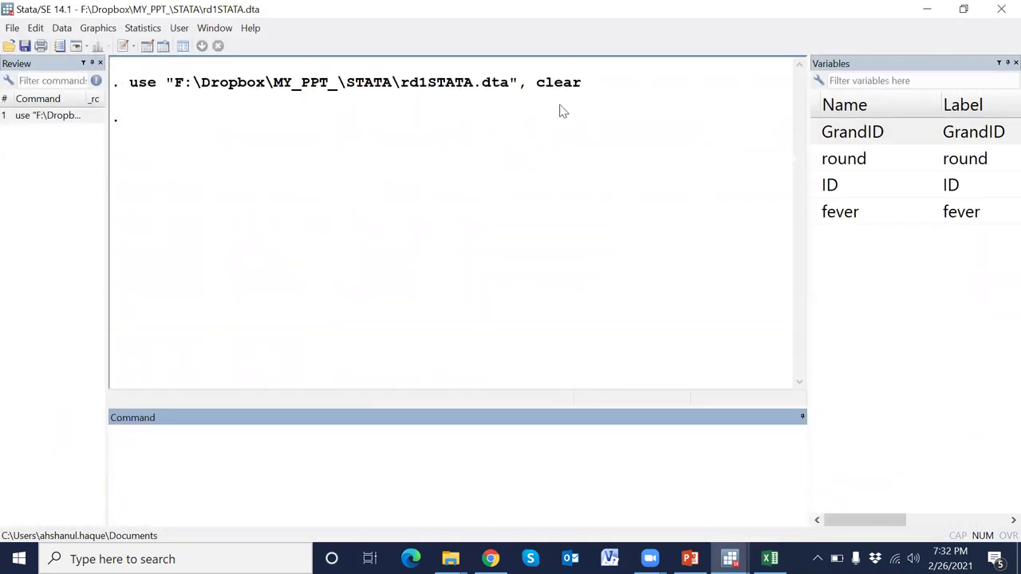
# Review the GrandID, round, ID and fever columns of rd1STATA in the Data Editor and close it.
pyautogui.click(147, 47)
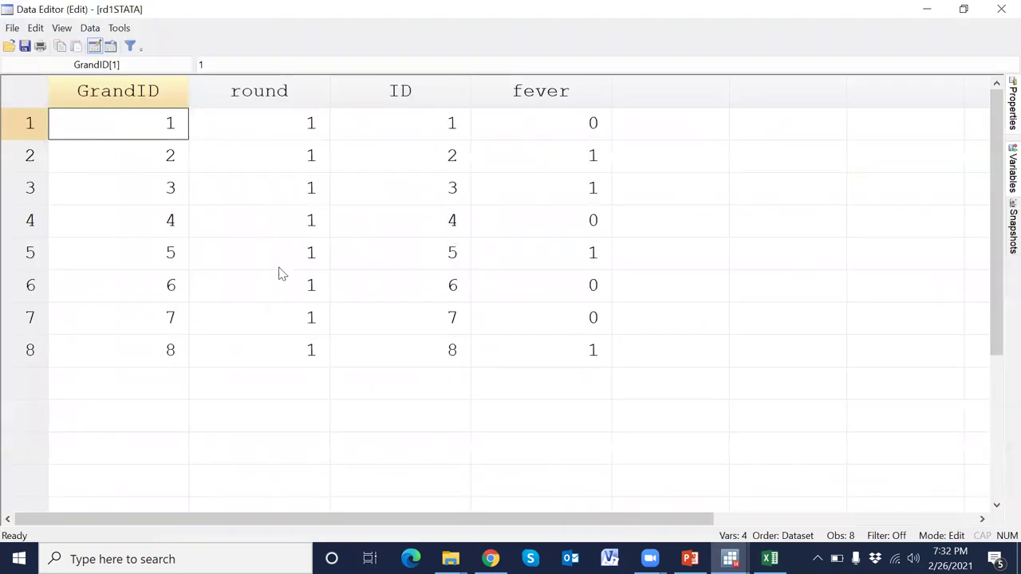
pyautogui.moveTo(162, 126); pyautogui.dragTo(169, 352)
pyautogui.moveTo(295, 140); pyautogui.dragTo(296, 352)
pyautogui.moveTo(421, 120); pyautogui.dragTo(437, 351)
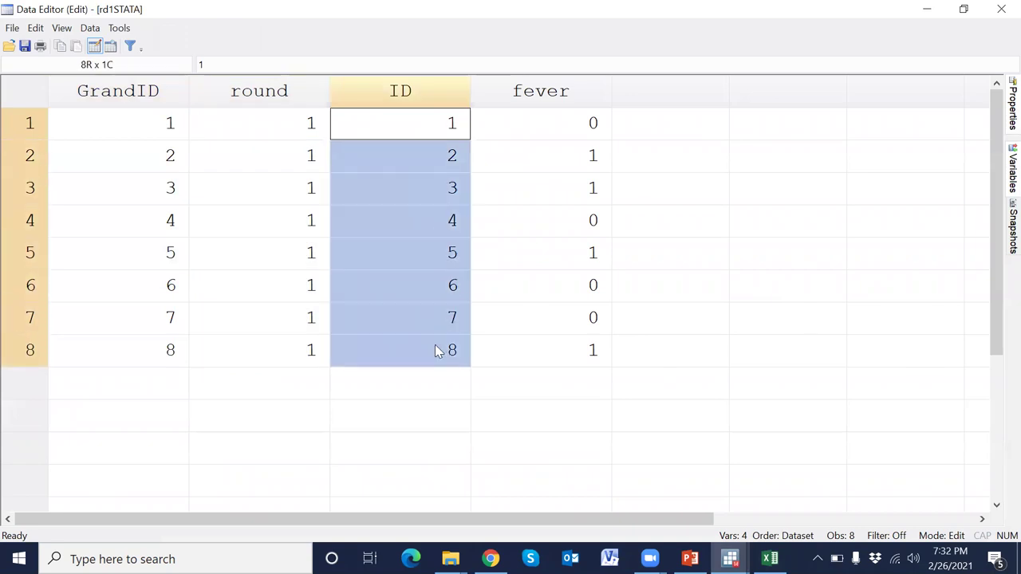
pyautogui.moveTo(581, 125); pyautogui.dragTo(595, 355)
pyautogui.click(175, 383)
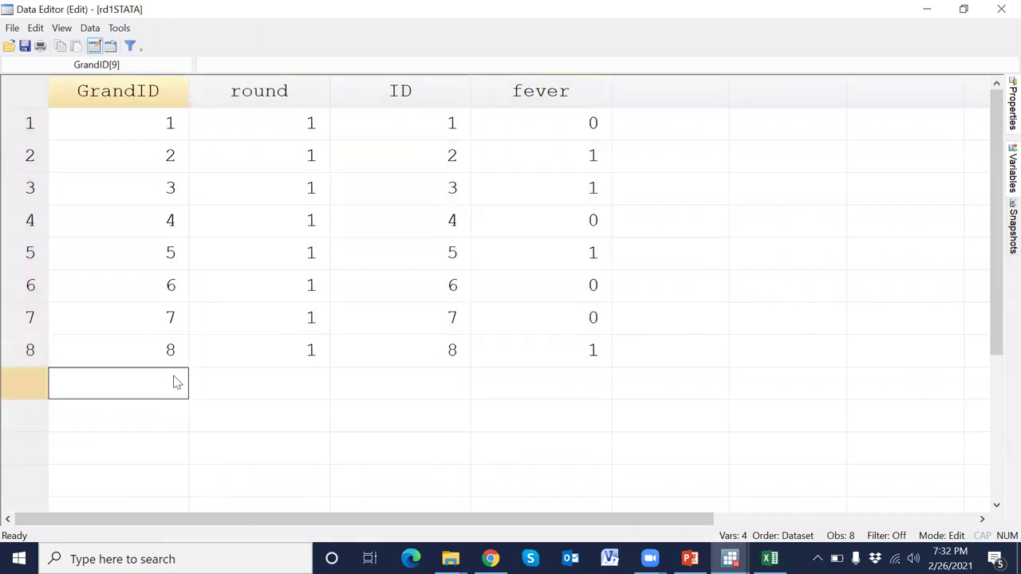
pyautogui.click(1001, 9)
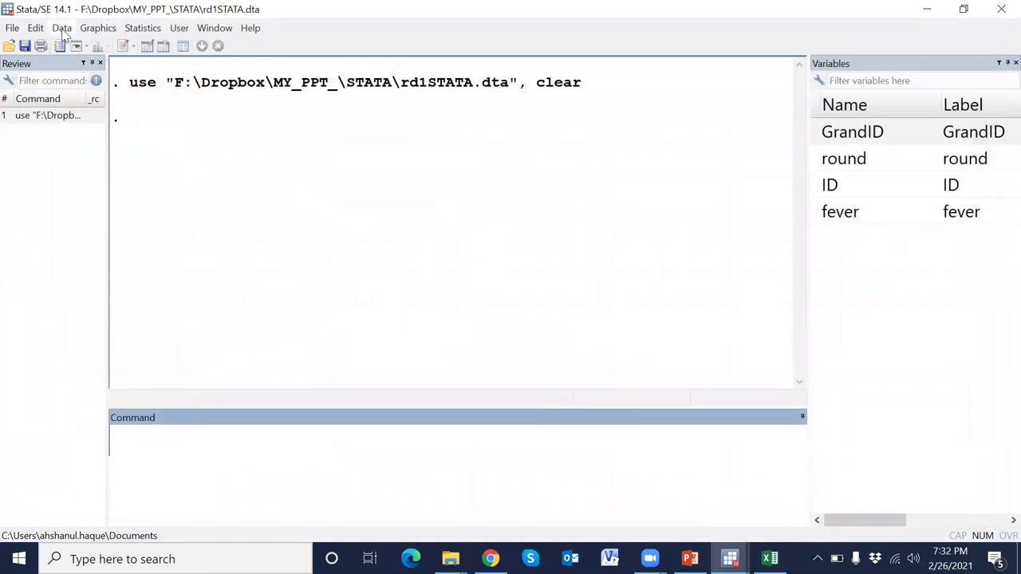
# Append the rd2STATA dataset from the STATA folder to the open rd1STATA data, keeping all variables.
pyautogui.click(63, 29)
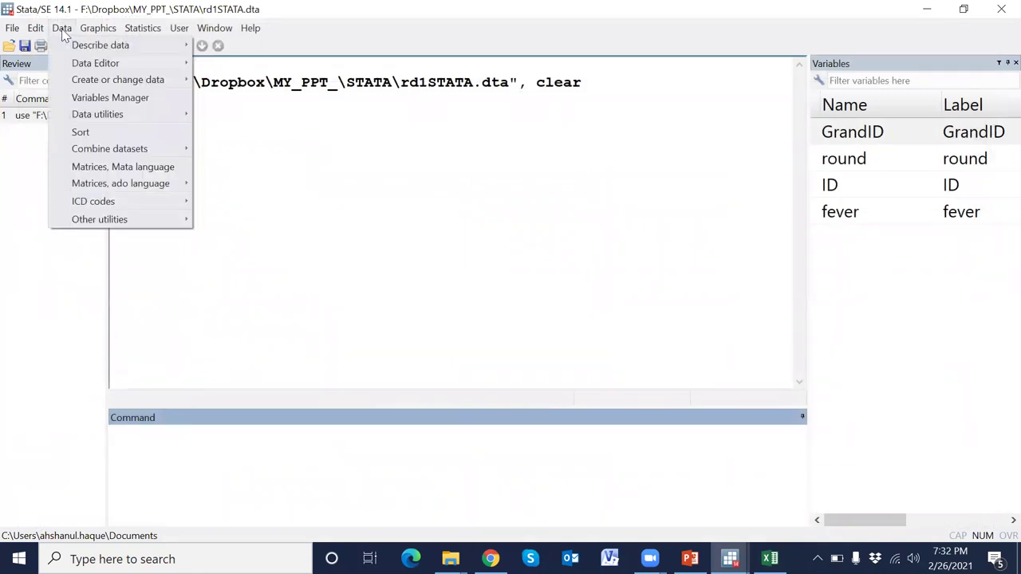
pyautogui.moveTo(118, 151)
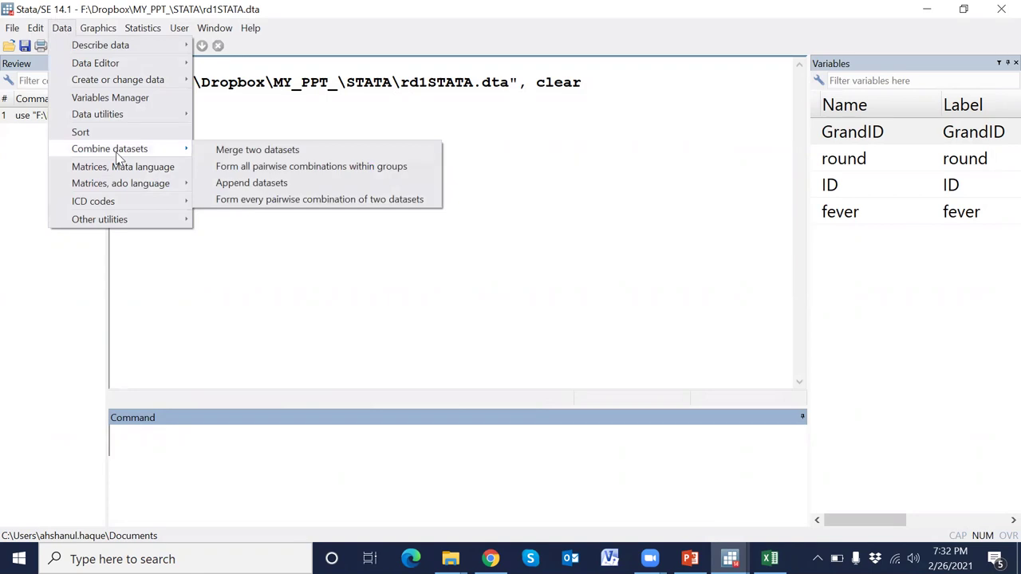
pyautogui.click(249, 183)
pyautogui.click(748, 223)
pyautogui.click(600, 161)
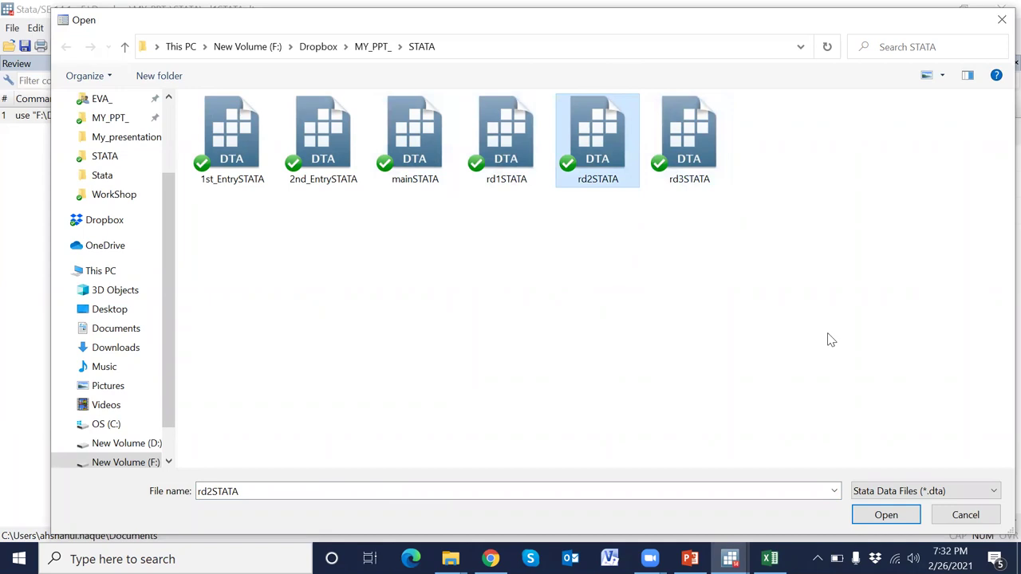
pyautogui.click(883, 515)
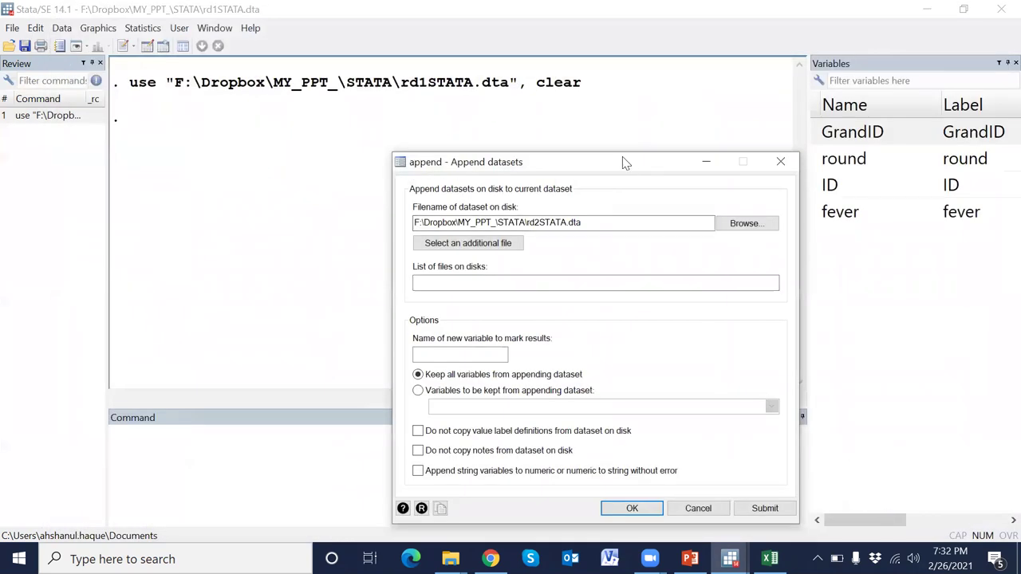
pyautogui.moveTo(626, 162); pyautogui.dragTo(612, 81)
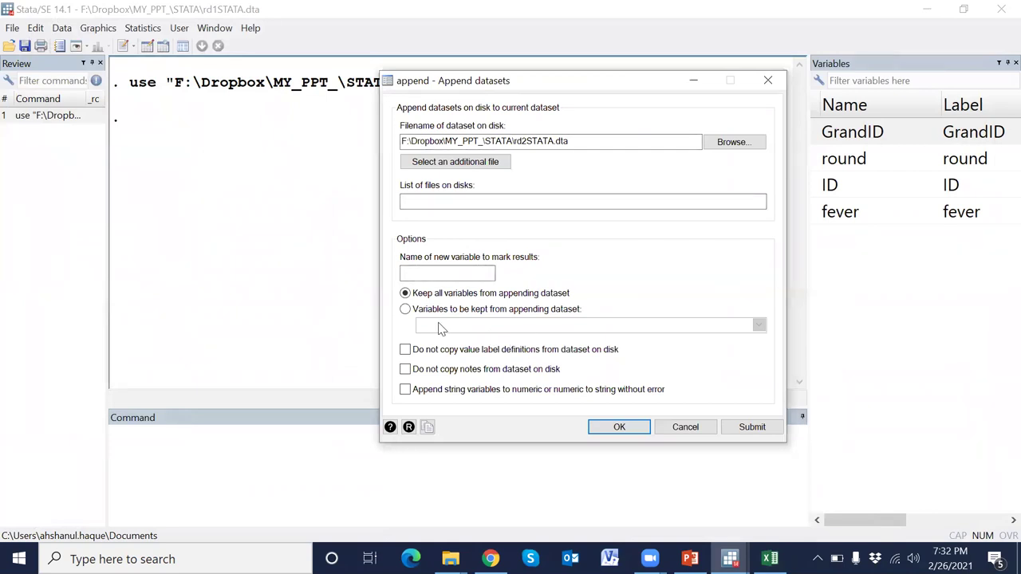
pyautogui.click(632, 427)
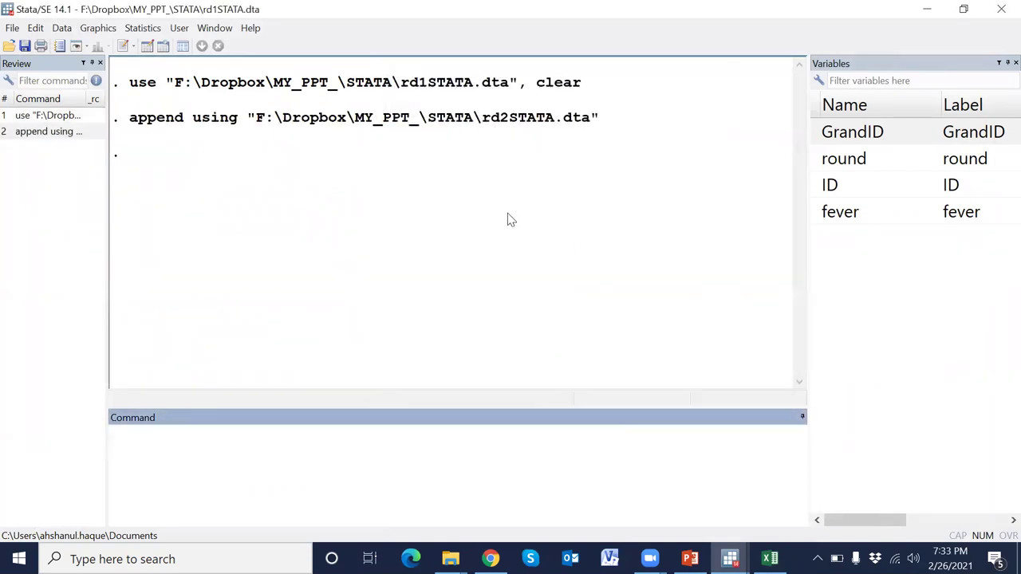
# Review the appended round 2 rows in the Data Editor and close it.
pyautogui.click(147, 47)
pyautogui.scroll(-4, 444, 263)
pyautogui.scroll(4, 444, 264)
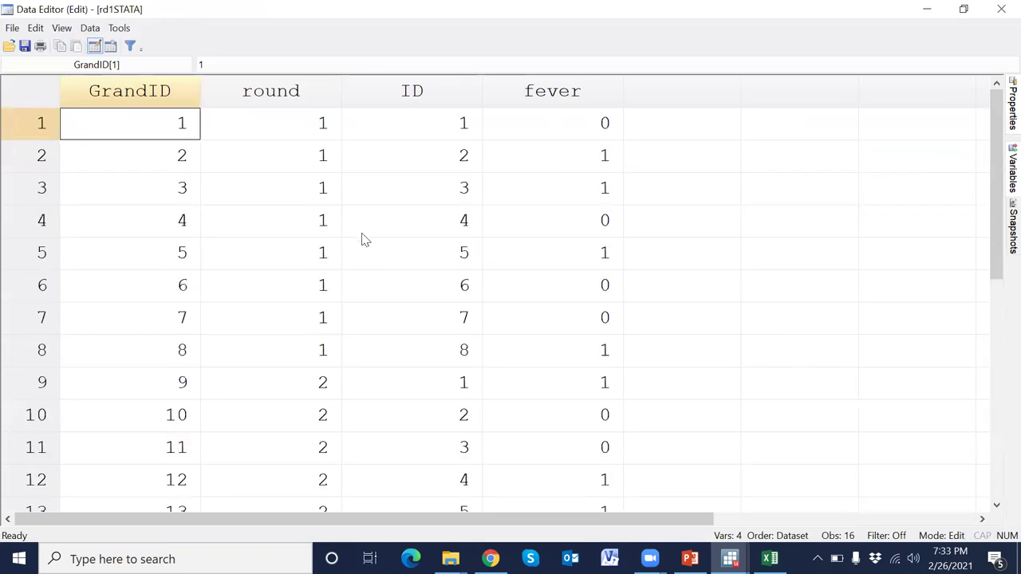
pyautogui.scroll(-2, 365, 240)
pyautogui.moveTo(321, 195); pyautogui.dragTo(583, 421)
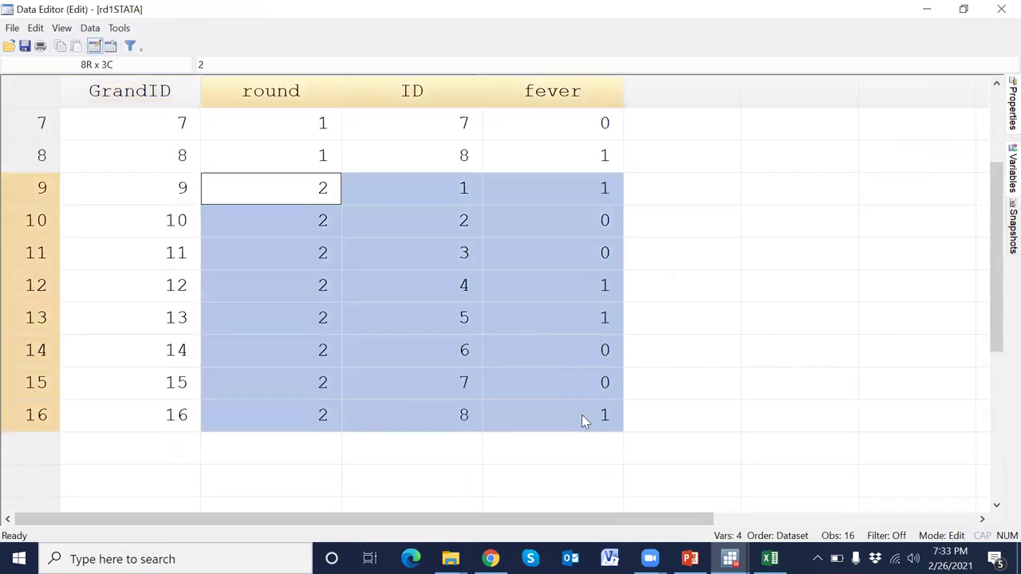
pyautogui.moveTo(125, 185); pyautogui.dragTo(597, 423)
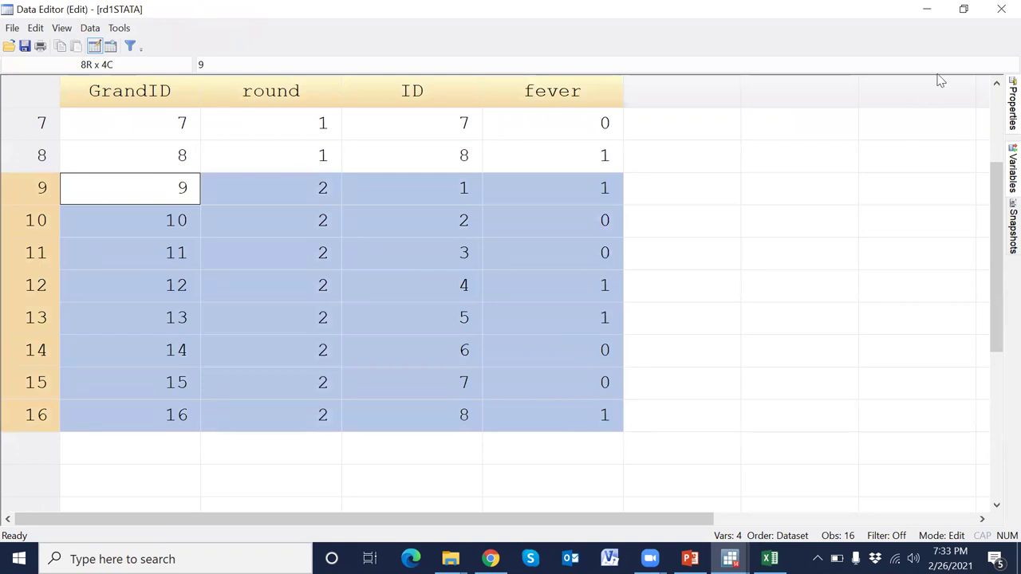
pyautogui.click(1000, 11)
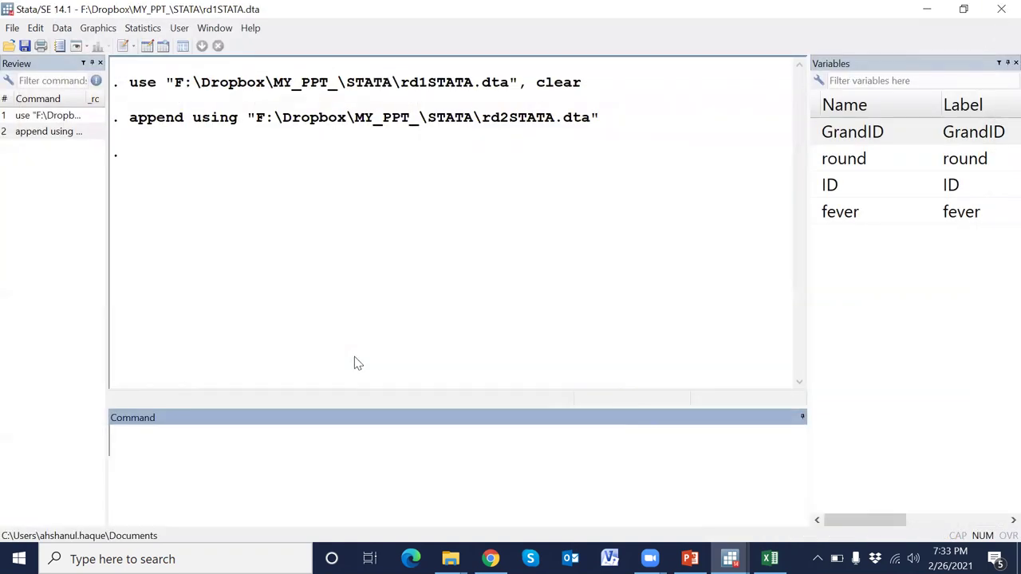
# Copy the use and append commands from the command history into the mergeAppend_ do-file and select both lines there.
pyautogui.click(59, 133)
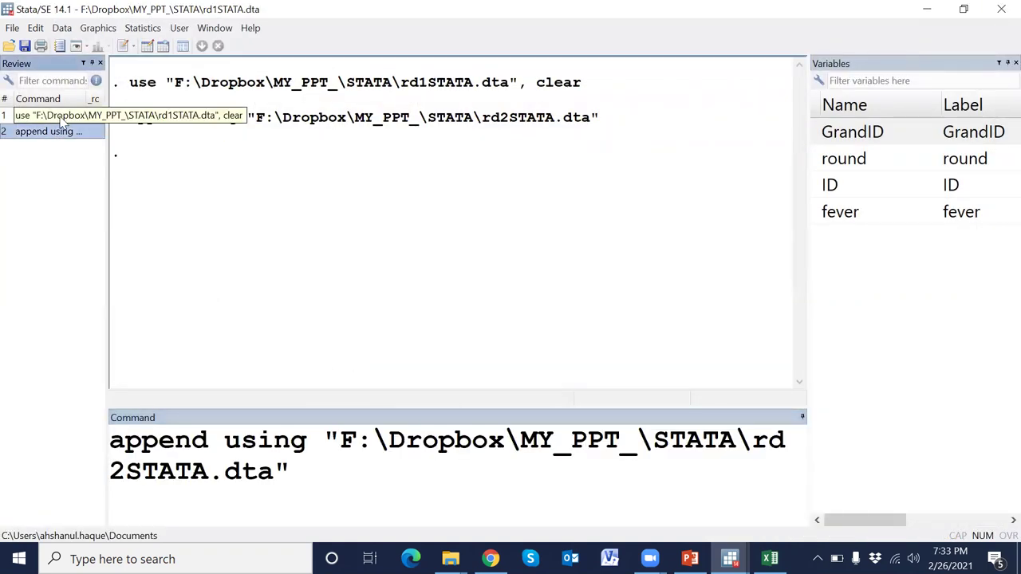
pyautogui.keyDown('shift'); pyautogui.click(61, 118); pyautogui.keyUp('shift')
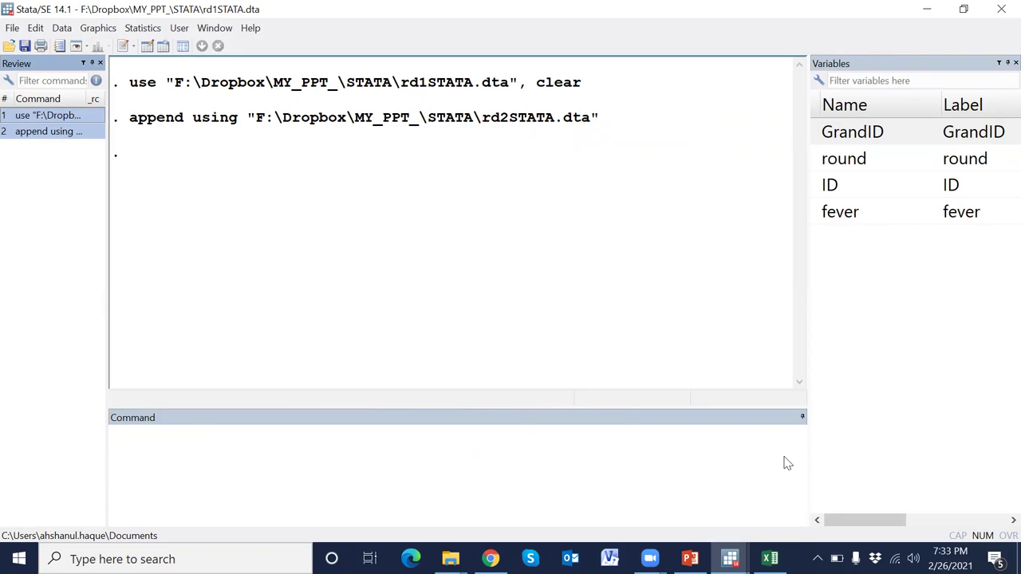
pyautogui.hotkey('alt', 'Tab')
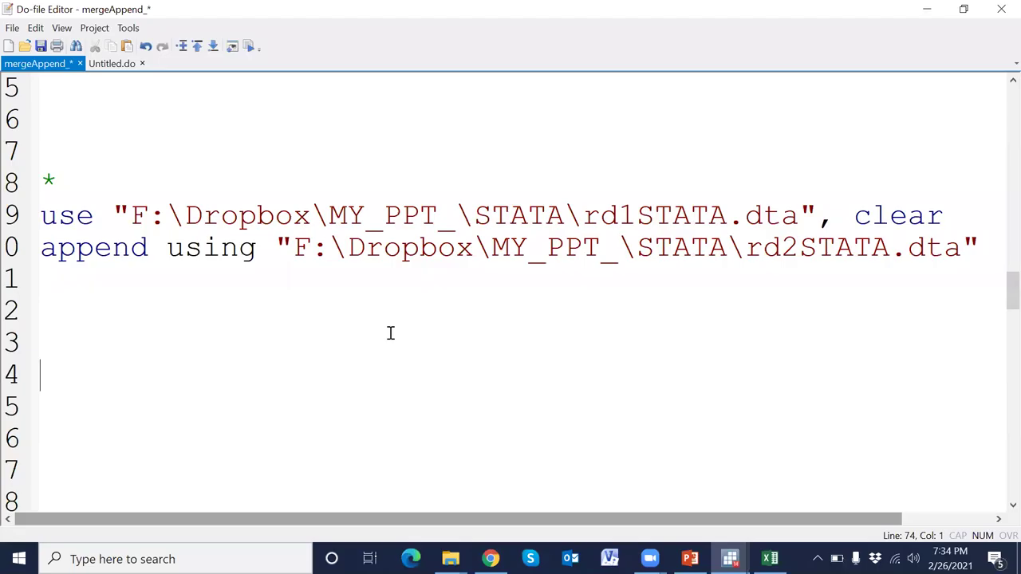
pyautogui.moveTo(20, 217); pyautogui.dragTo(21, 250)
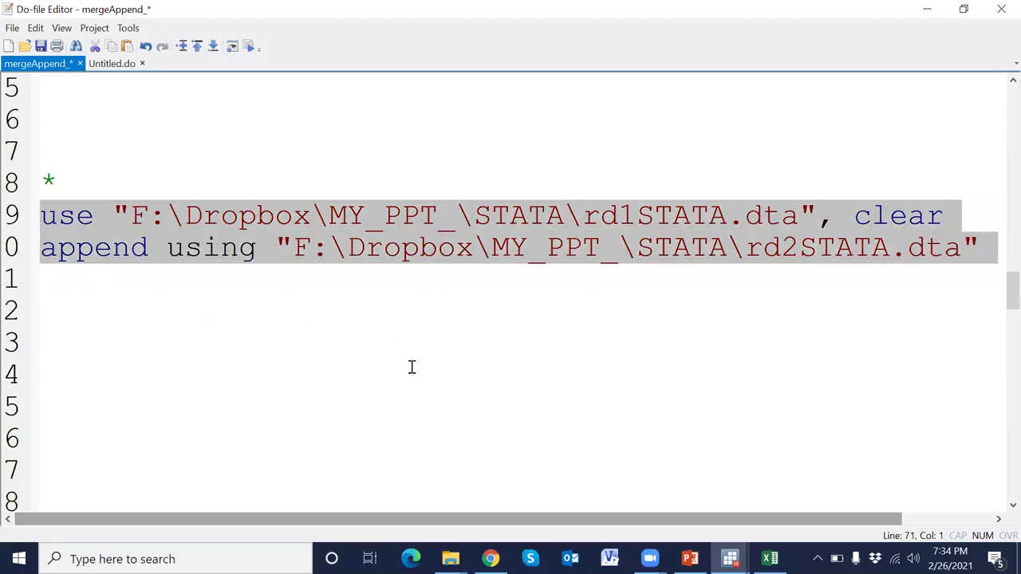
# Examine the file path in the append line, from the rd2STATA file name back through its parent folders.
pyautogui.click(342, 294)
pyautogui.click(295, 249)
pyautogui.moveTo(295, 249); pyautogui.dragTo(964, 250)
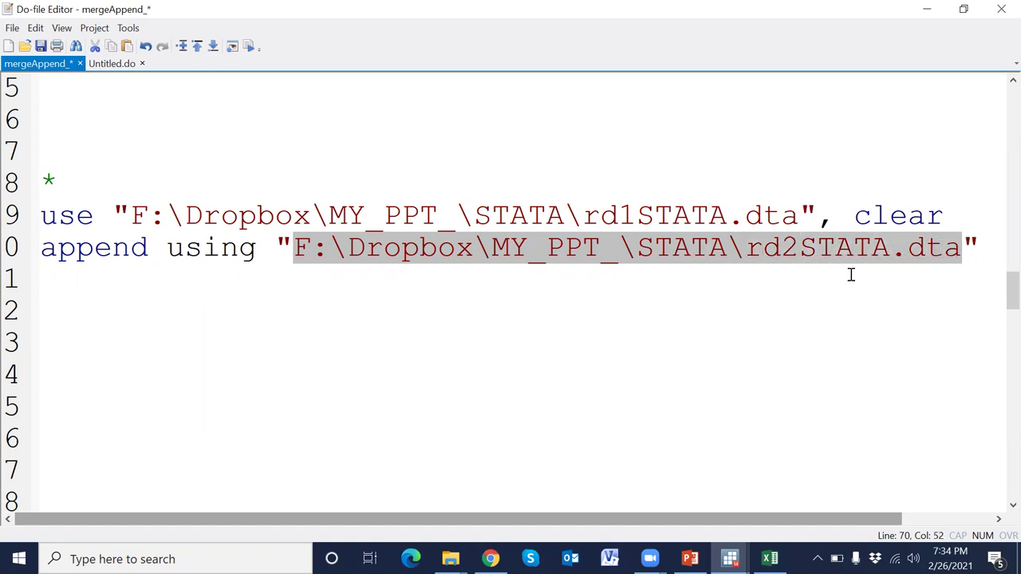
pyautogui.click(816, 259)
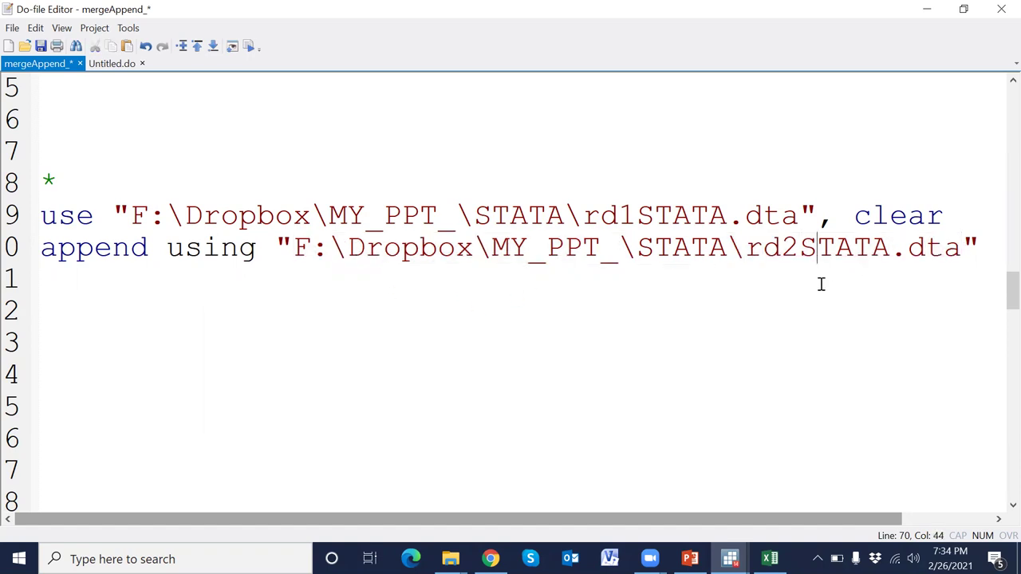
pyautogui.doubleClick(798, 248)
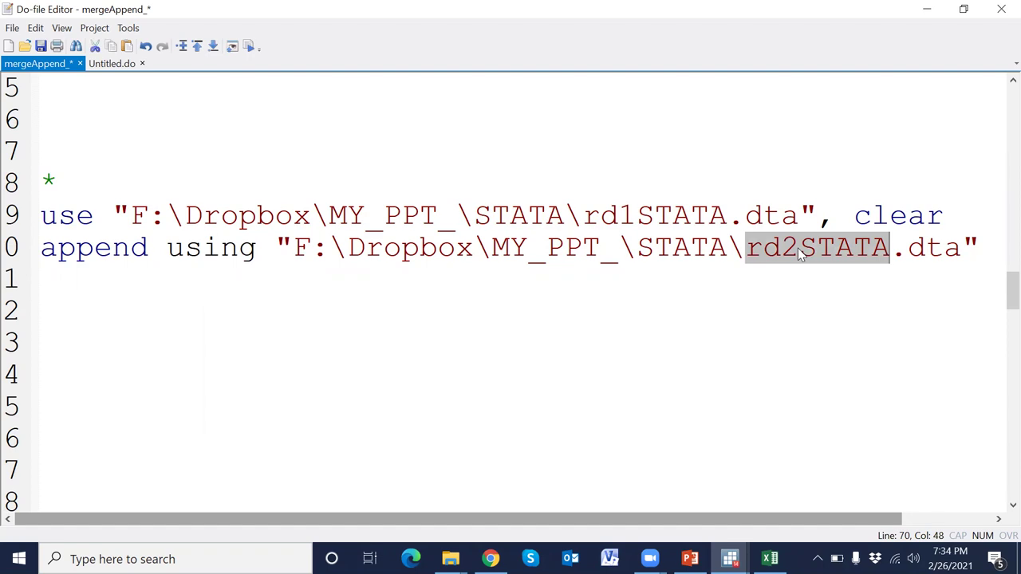
pyautogui.doubleClick(689, 248)
pyautogui.click(691, 253)
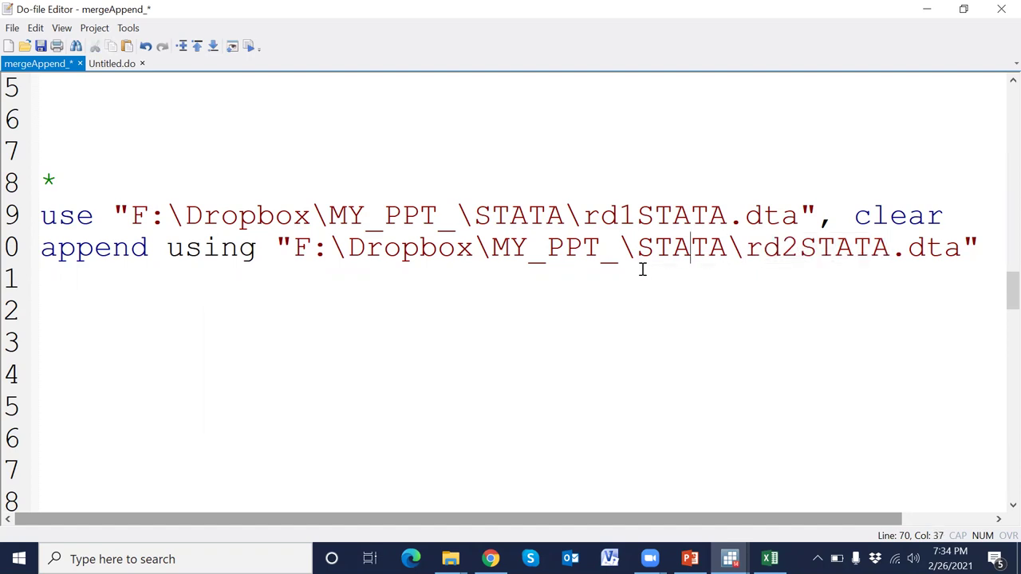
pyautogui.doubleClick(550, 254)
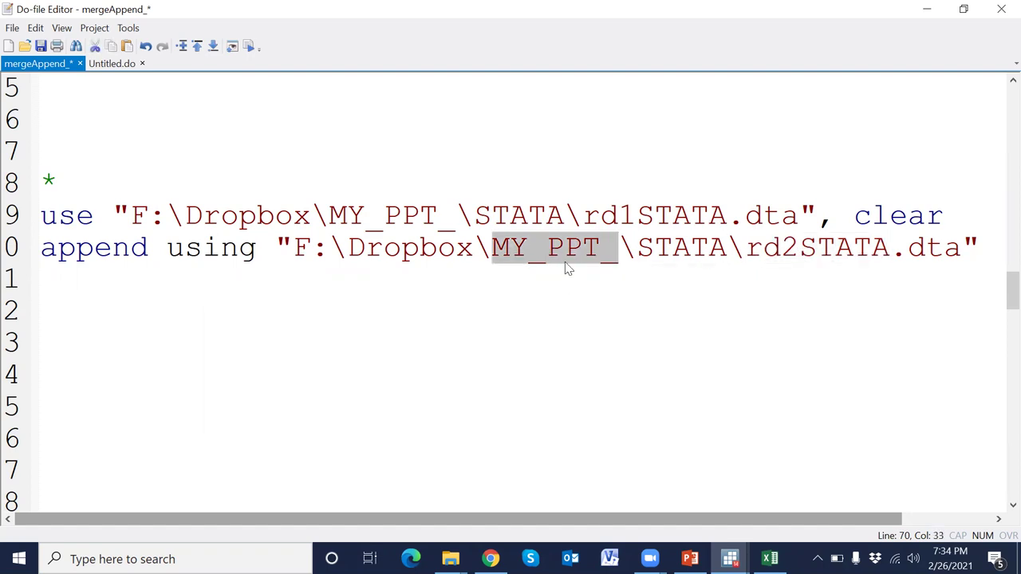
pyautogui.click(547, 254)
pyautogui.doubleClick(401, 254)
pyautogui.doubleClick(365, 260)
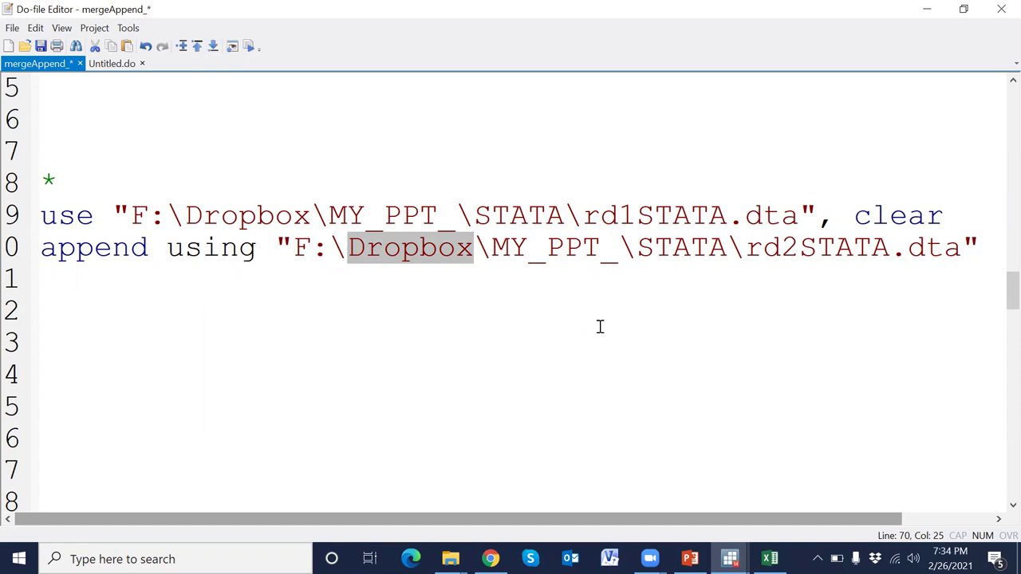
pyautogui.moveTo(755, 251); pyautogui.dragTo(890, 250)
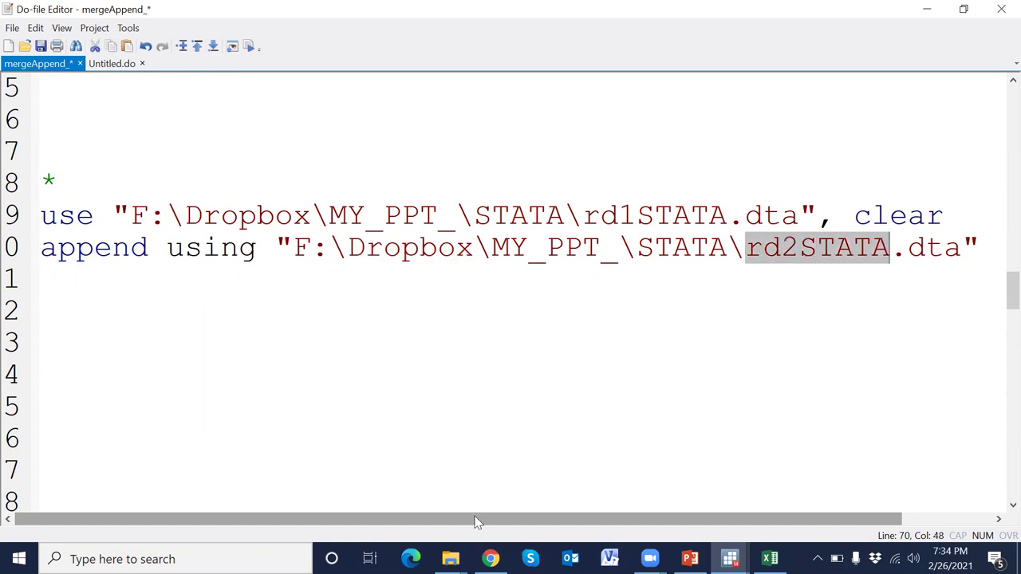
# Check the rd3STATA file name in the STATA folder in File Explorer and return to the do-file.
pyautogui.moveTo(451, 558)
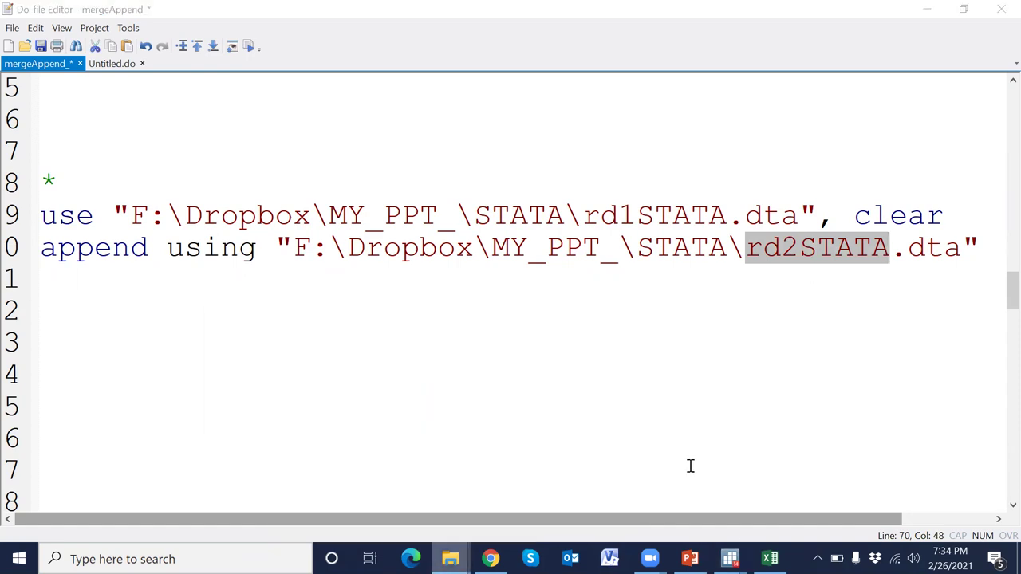
pyautogui.hotkey('alt', 'Tab')
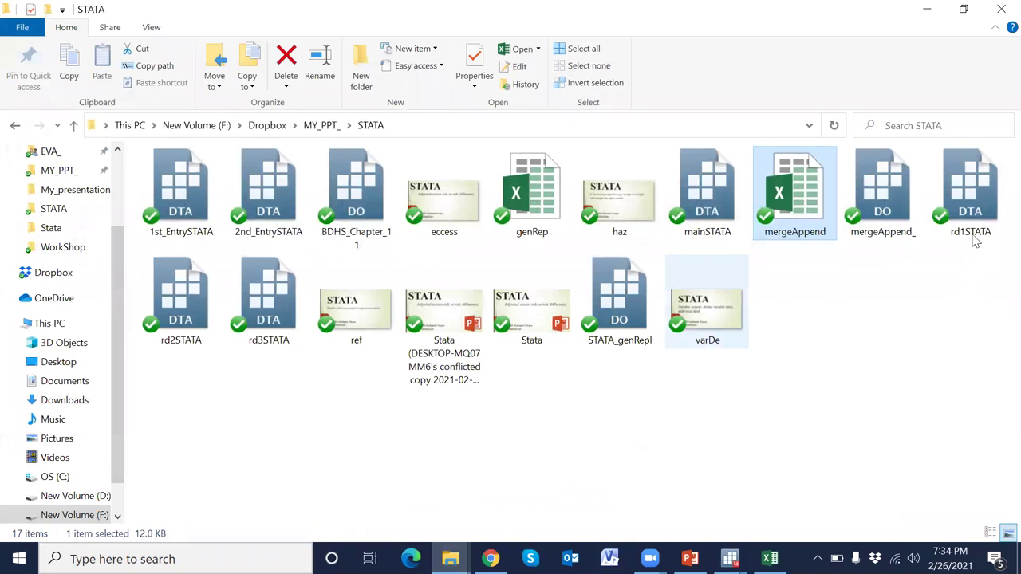
pyautogui.click(270, 335)
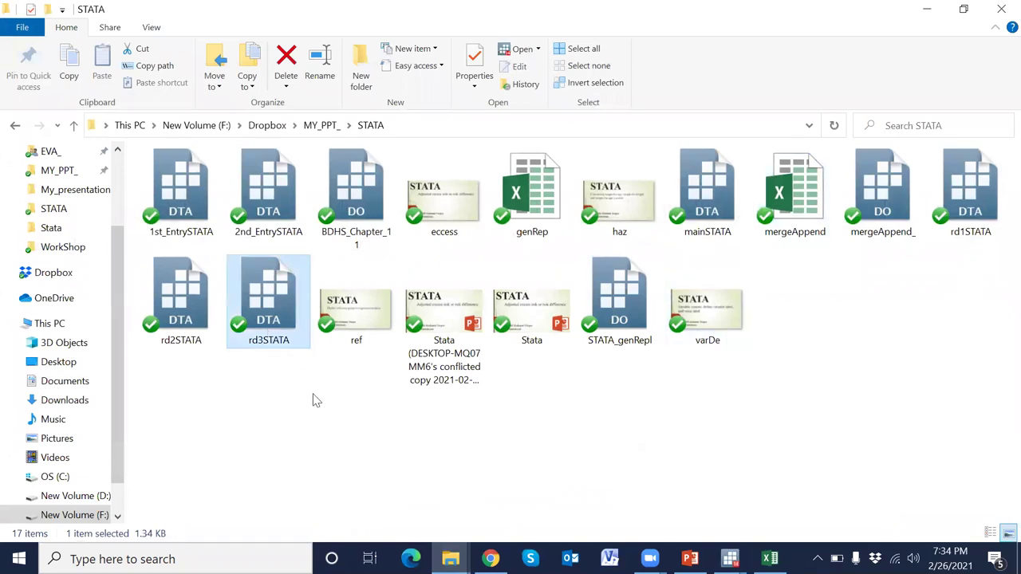
pyautogui.hotkey('alt', 'Tab')
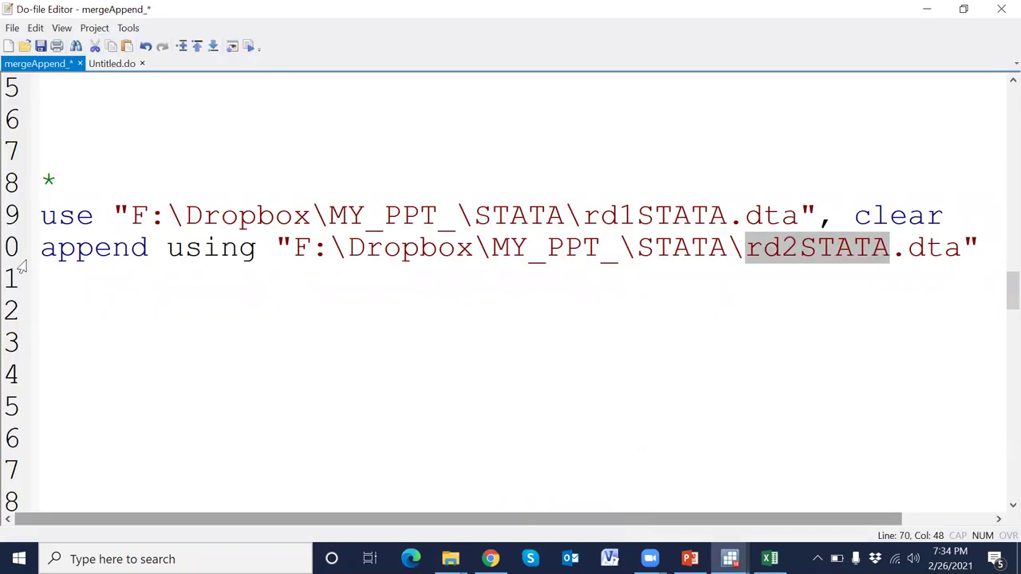
# Duplicate the append line onto line 71 of the do-file and change its dataset to rd3STATA.
pyautogui.click(17, 262)
pyautogui.hotkey('ctrl', 'c')
pyautogui.press('Right')
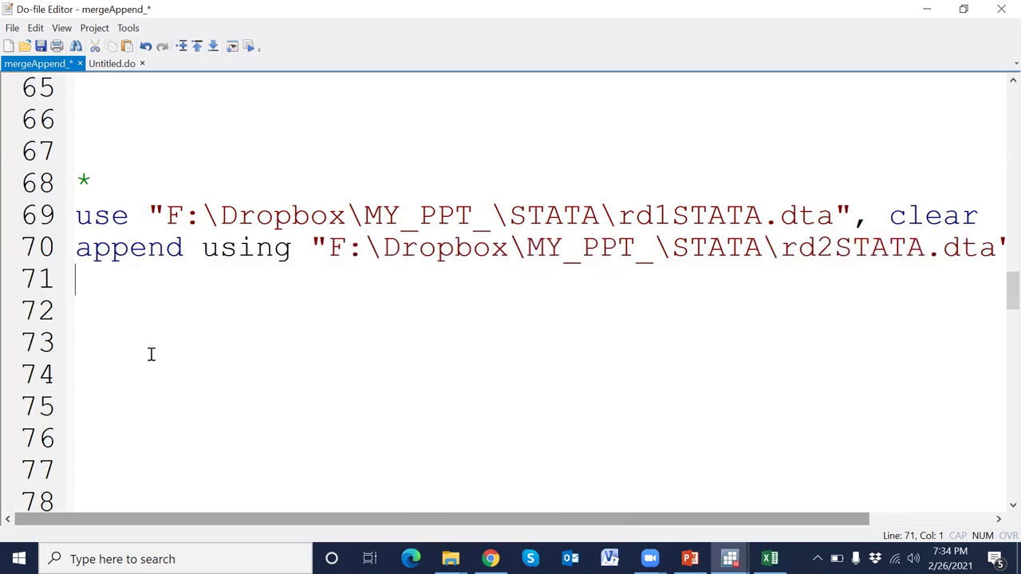
pyautogui.hotkey('ctrl', 'v')
pyautogui.click(835, 280)
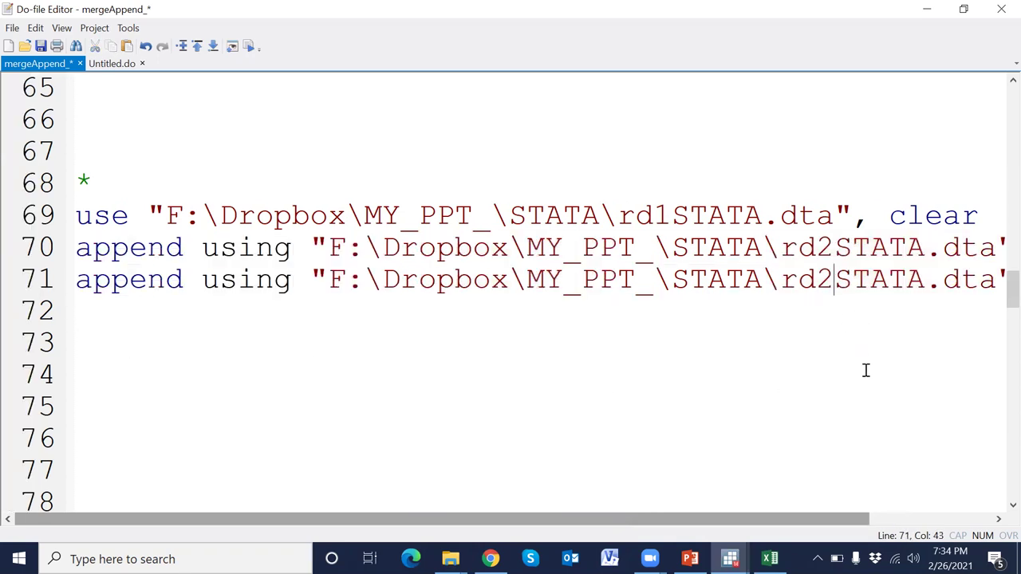
pyautogui.press('BackSpace')
pyautogui.write('3')
# Check the three dataset names and execute lines 69 to 71, loading rd1STATA and appending rd2STATA and rd3STATA.
pyautogui.moveTo(620, 215); pyautogui.dragTo(764, 215)
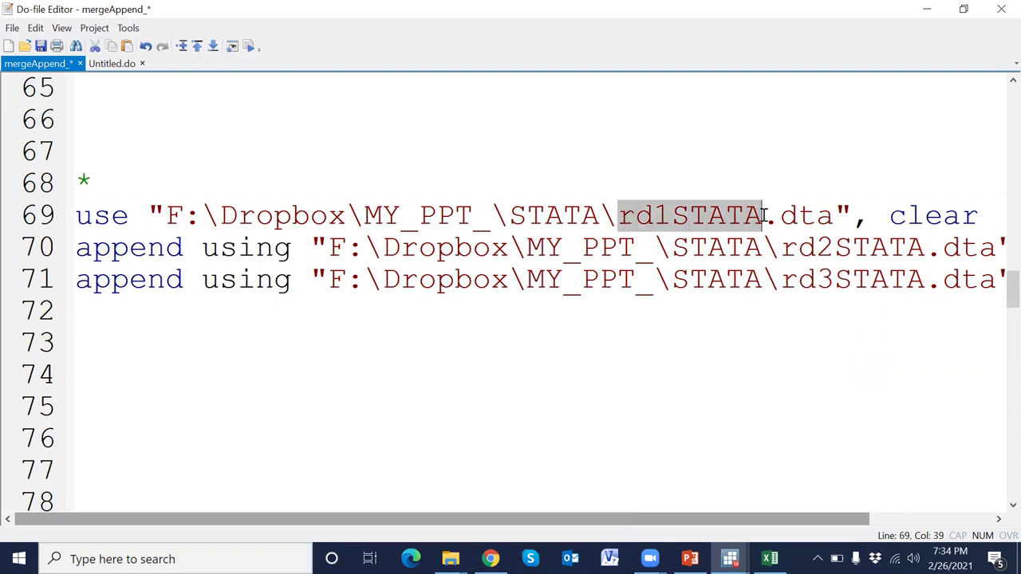
pyautogui.moveTo(780, 257); pyautogui.dragTo(944, 257)
pyautogui.moveTo(779, 281); pyautogui.dragTo(940, 280)
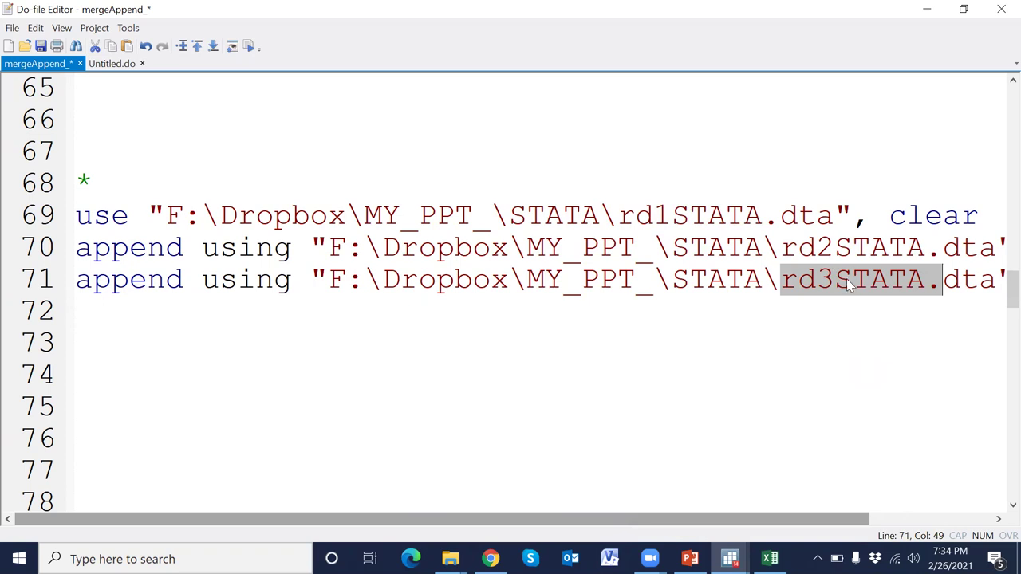
pyautogui.click(800, 247)
pyautogui.moveTo(43, 216); pyautogui.dragTo(46, 312)
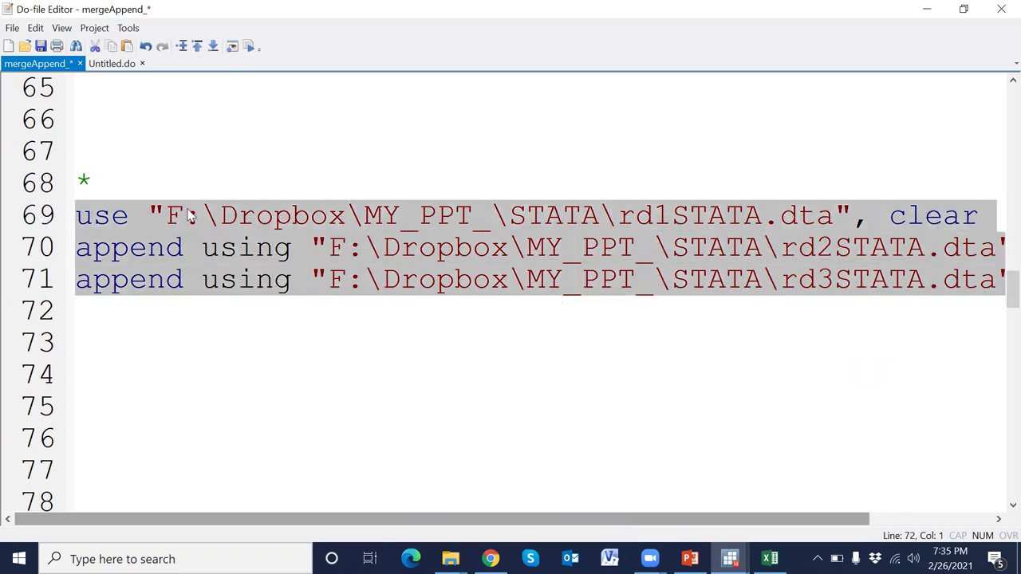
pyautogui.click(248, 46)
# Review the round 1, 2 and 3 row blocks of the combined data in the Data Editor and close it.
pyautogui.moveTo(730, 558)
pyautogui.click(627, 511)
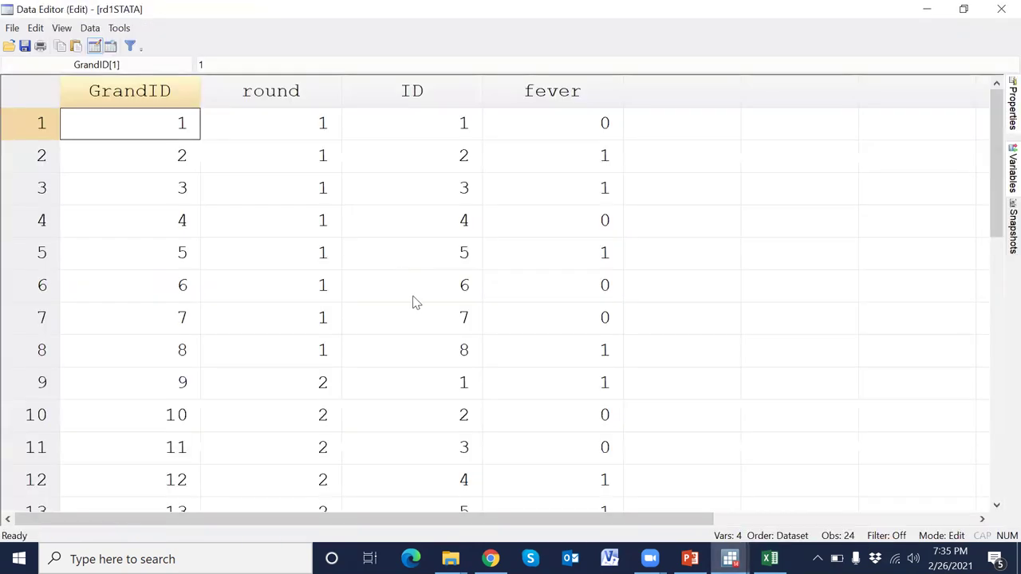
pyautogui.moveTo(313, 122); pyautogui.dragTo(323, 319)
pyautogui.moveTo(155, 115); pyautogui.dragTo(570, 347)
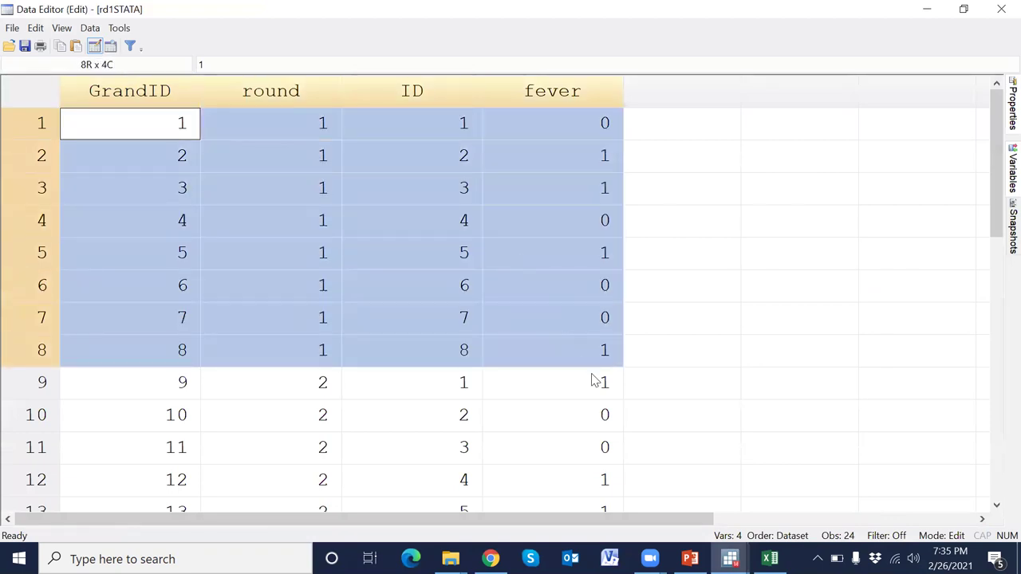
pyautogui.scroll(-2, 582, 385)
pyautogui.moveTo(164, 187); pyautogui.dragTo(576, 414)
pyautogui.scroll(-2, 638, 412)
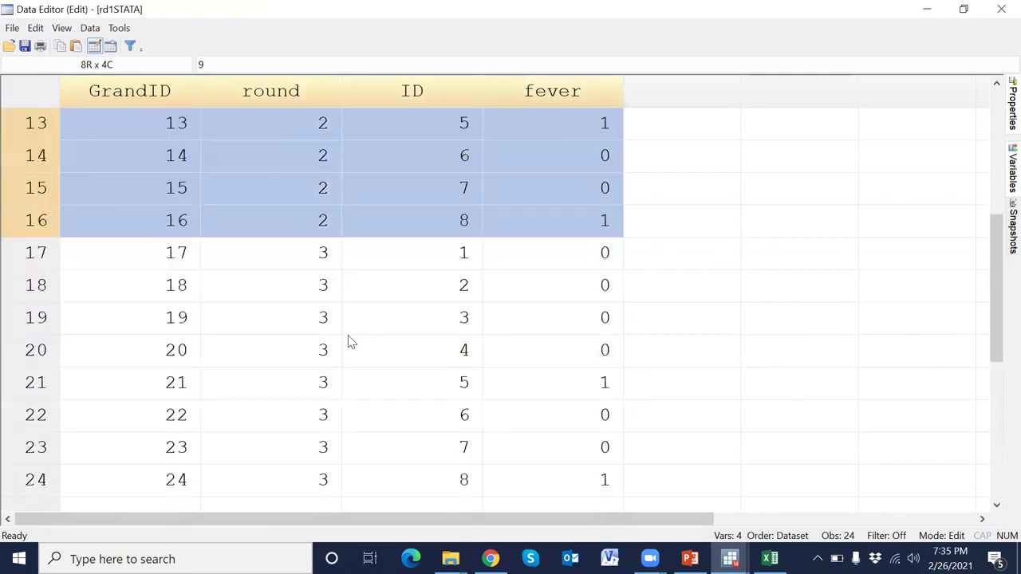
pyautogui.scroll(-1, 308, 309)
pyautogui.click(145, 140)
pyautogui.moveTo(125, 155); pyautogui.dragTo(569, 383)
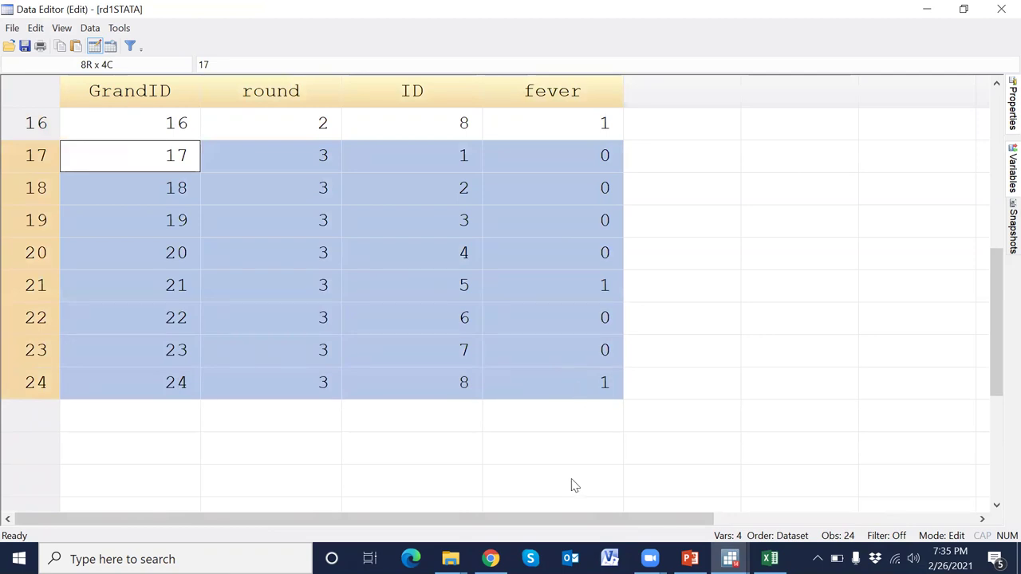
pyautogui.click(1001, 9)
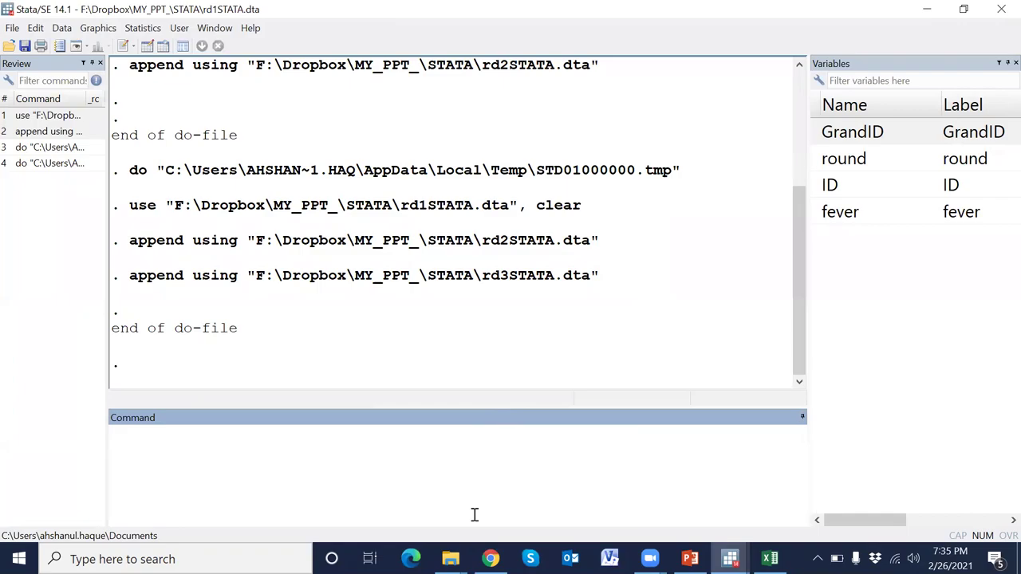
# Save the combined three-round dataset as Fever in the STATA folder.
pyautogui.click(618, 323)
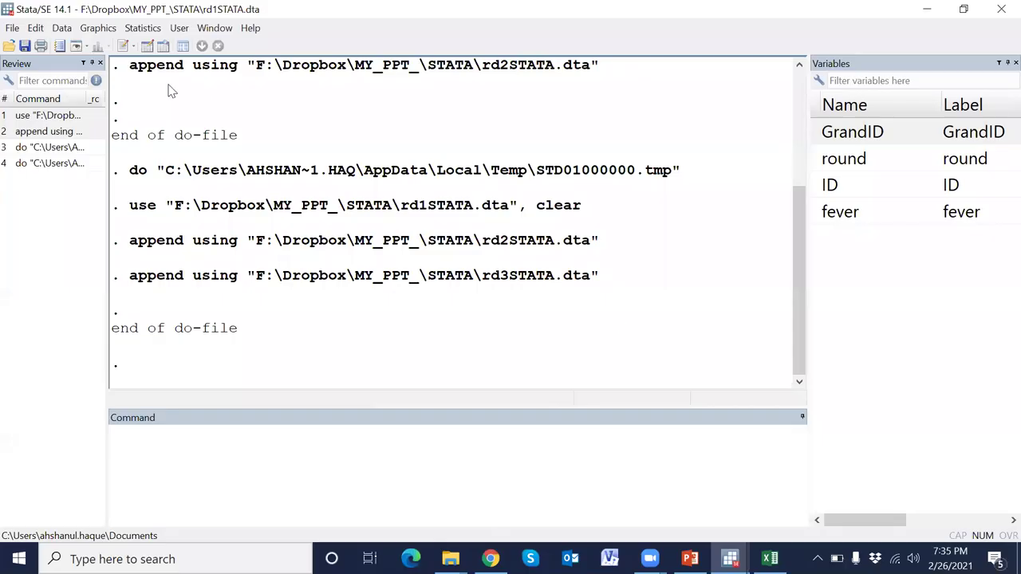
pyautogui.click(147, 46)
pyautogui.click(1001, 9)
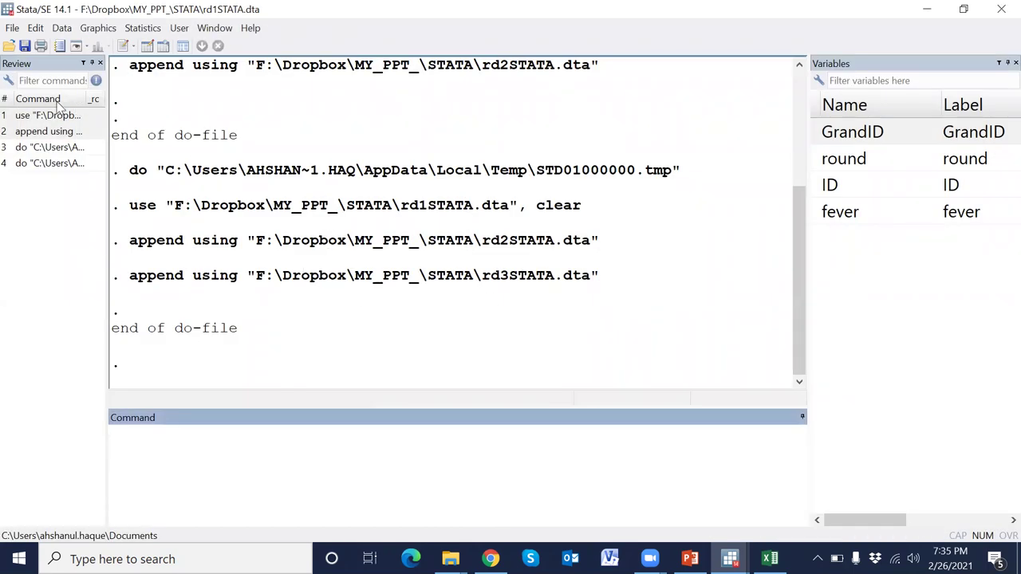
pyautogui.click(12, 28)
pyautogui.click(44, 81)
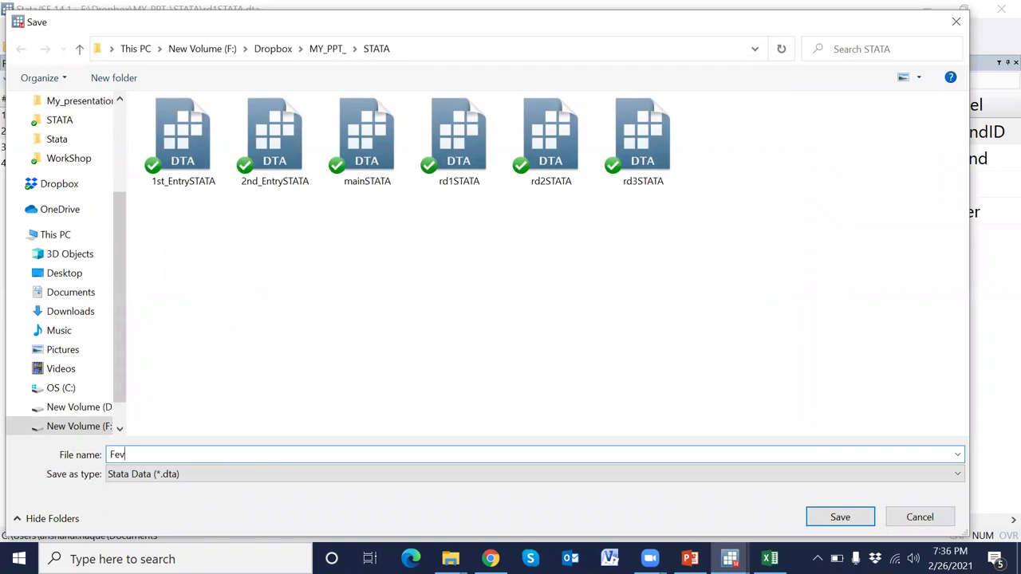
pyautogui.press('Return')
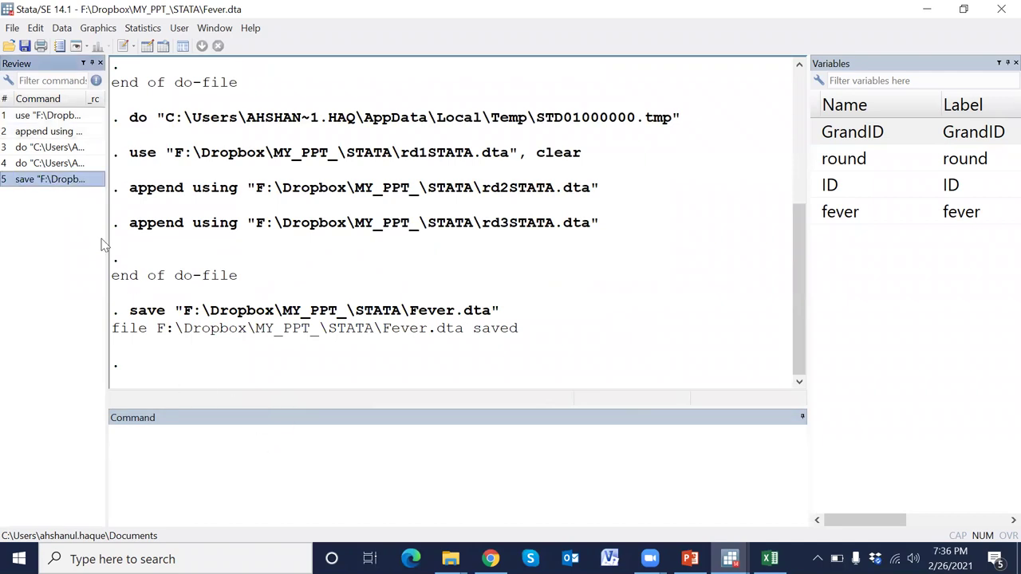
# Copy the executed save command for Fever.dta from the command history to line 73 of the do-file.
pyautogui.click(63, 183)
pyautogui.tripleClick(765, 465)
pyautogui.hotkey('ctrl', 'c')
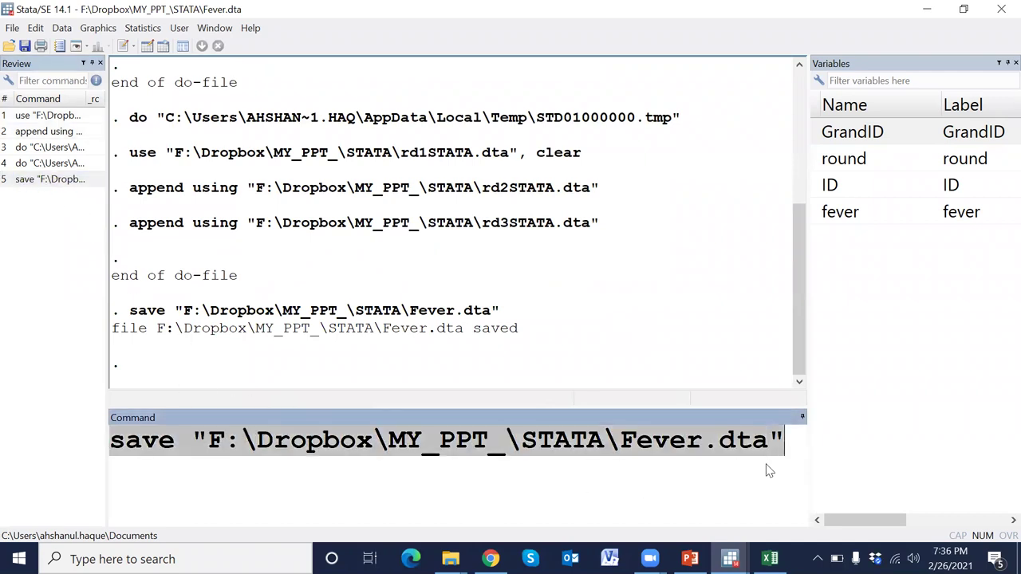
pyautogui.press('BackSpace')
pyautogui.hotkey('alt', 'Tab')
pyautogui.click(157, 342)
pyautogui.hotkey('ctrl', 'v')
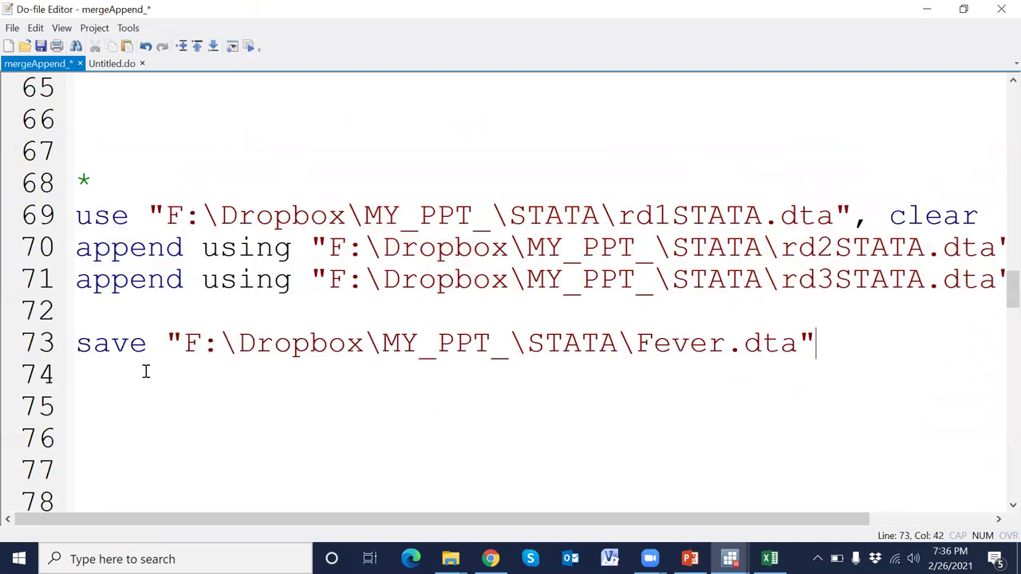
# Change the save command on line 73 to saveold and add the replace option.
pyautogui.click(149, 345)
pyautogui.write('old')
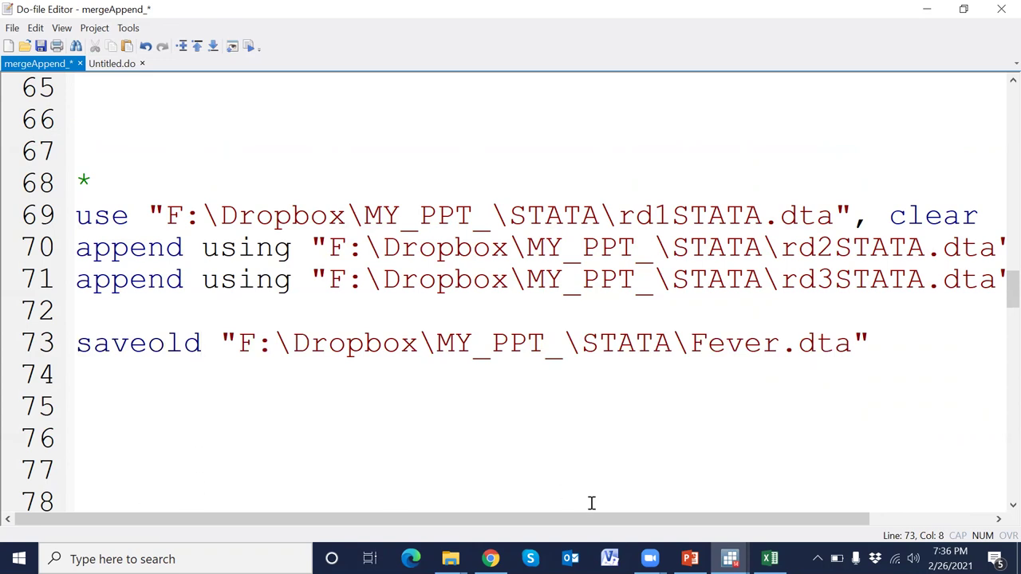
pyautogui.click(869, 343)
pyautogui.write(',')
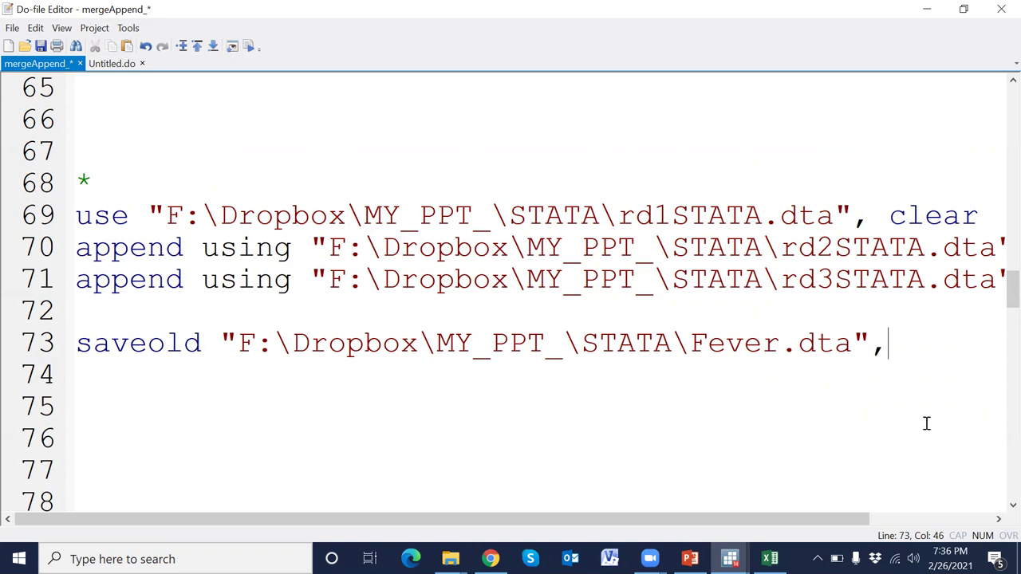
pyautogui.write(' replace')
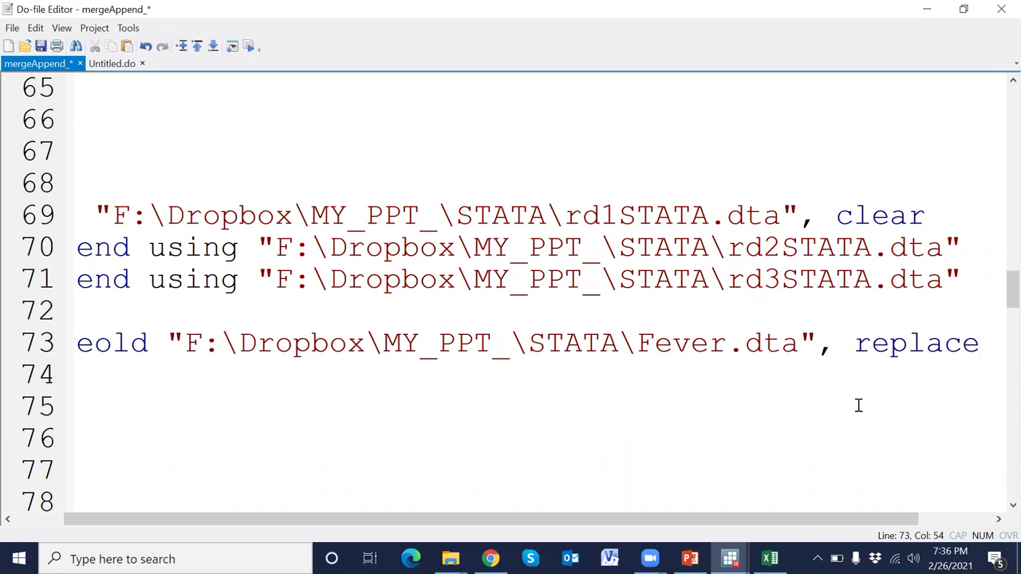
# Execute lines 68 to 73 of the do-file and bring up the main Stata window to check the output.
pyautogui.hscroll(-3, 769, 511)
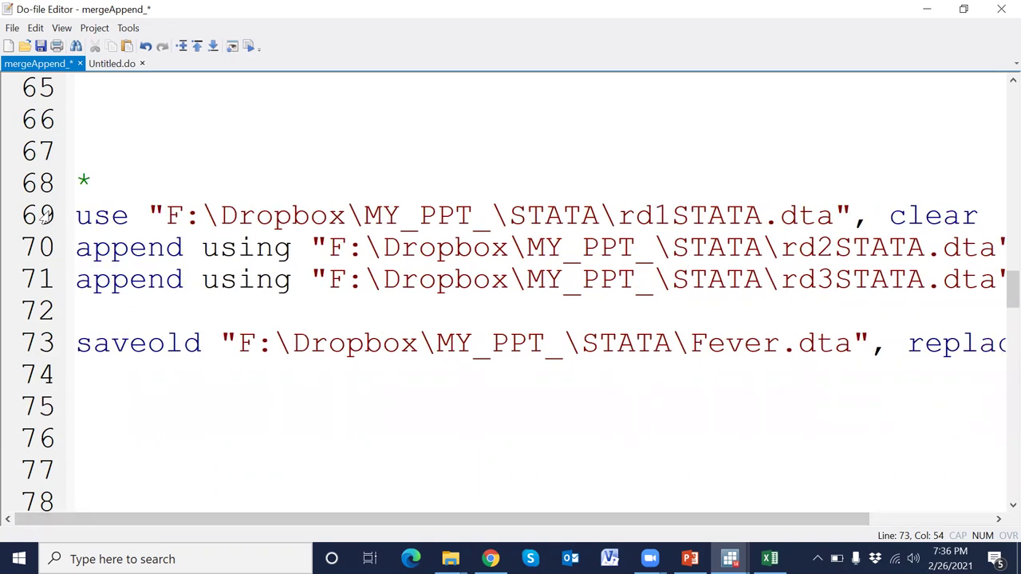
pyautogui.moveTo(41, 191); pyautogui.dragTo(53, 366)
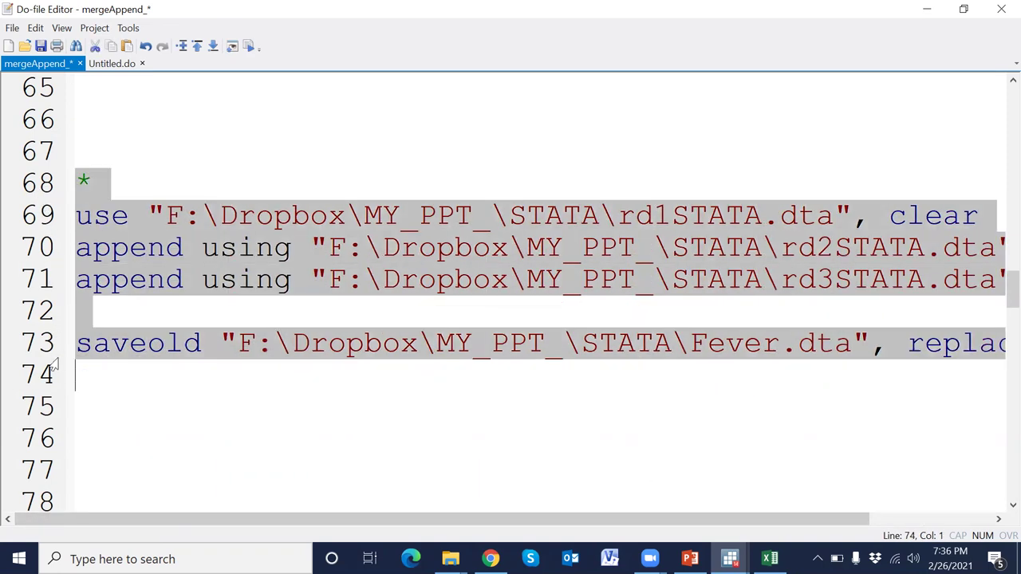
pyautogui.click(249, 47)
pyautogui.moveTo(730, 558)
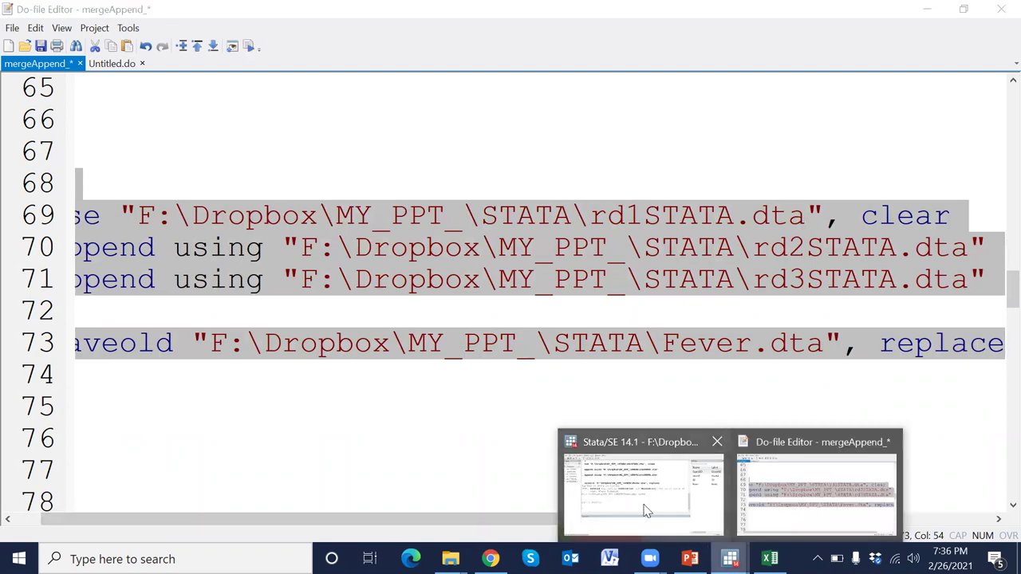
pyautogui.click(644, 505)
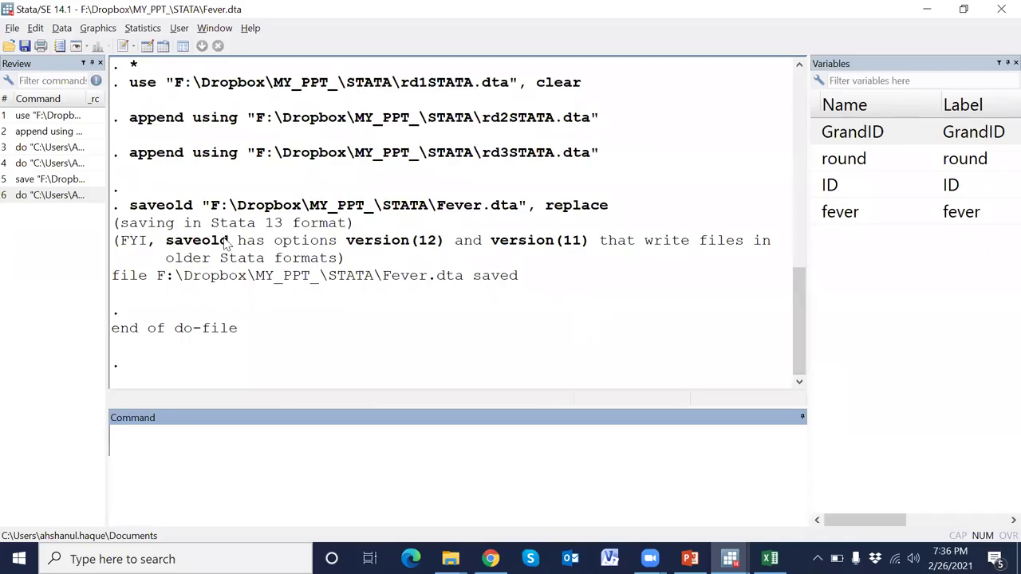
# Load the 2nd_EntrySTATA dataset and show it in the Data Editor.
pyautogui.click(9, 46)
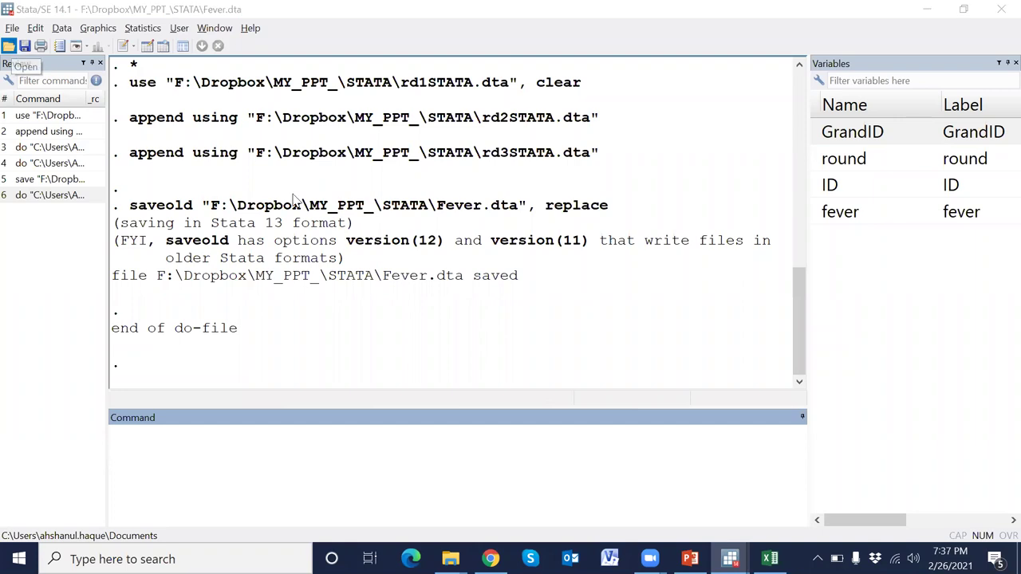
pyautogui.doubleClick(278, 156)
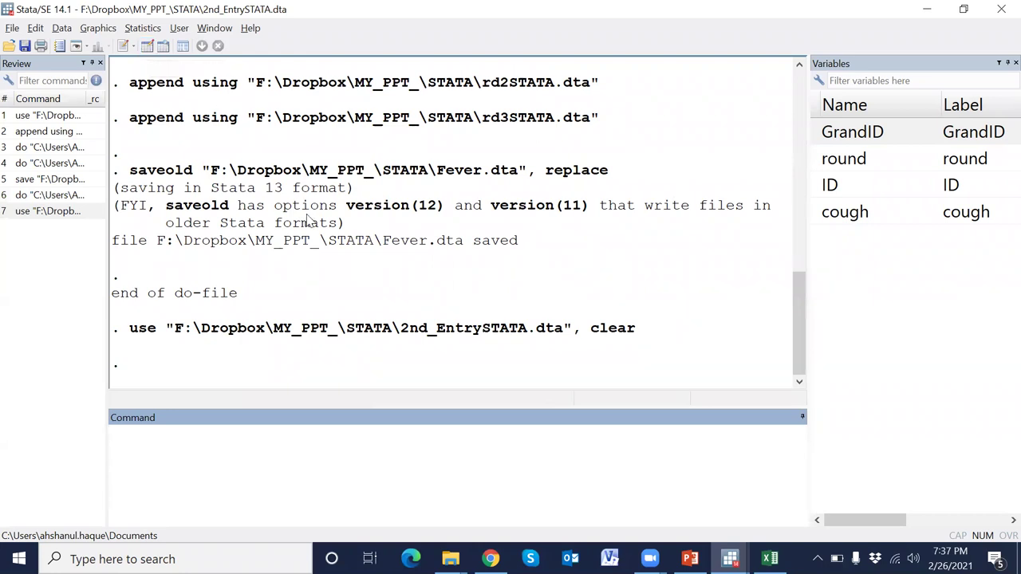
pyautogui.click(147, 45)
# Review the rows and the GrandID, round, ID and cough columns of the second-entry data, and close the Data Editor.
pyautogui.scroll(-8, 433, 264)
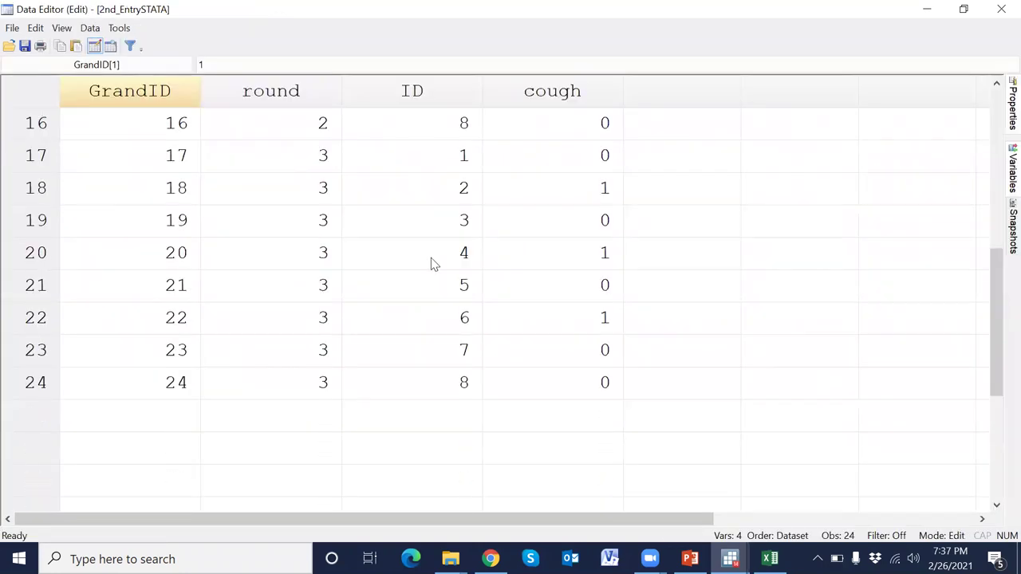
pyautogui.scroll(8, 433, 295)
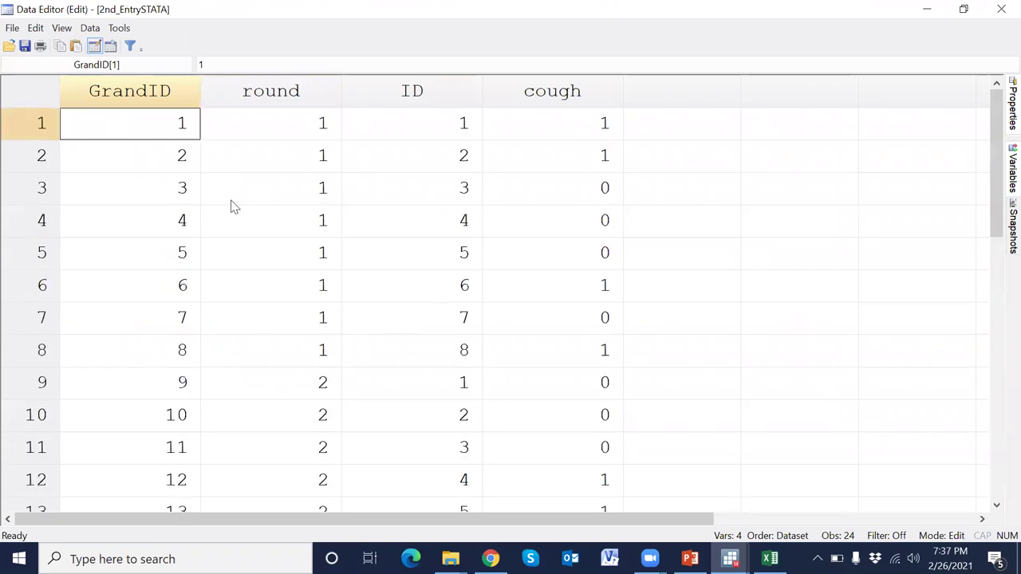
pyautogui.scroll(-5, 230, 209)
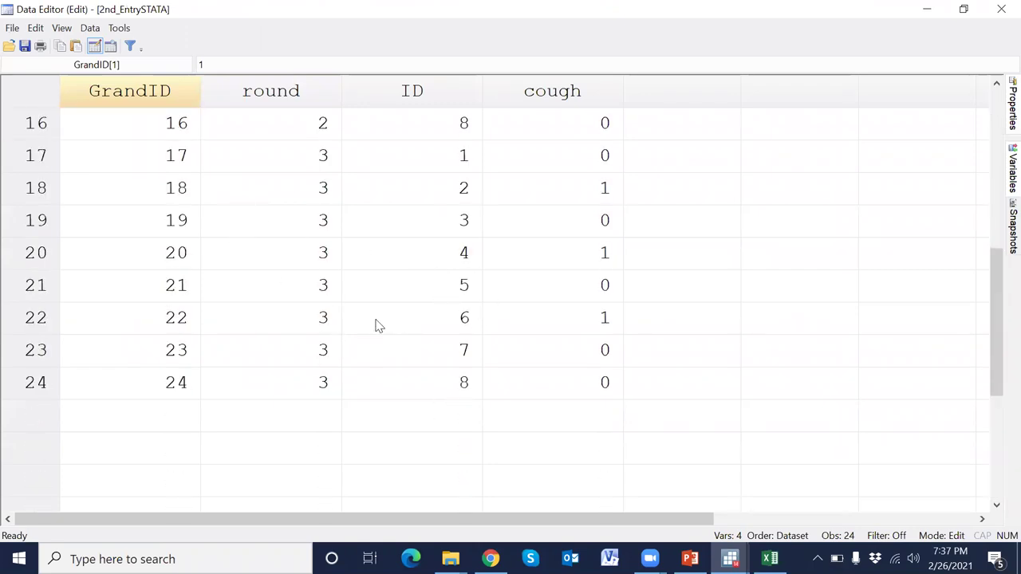
pyautogui.scroll(5, 369, 332)
pyautogui.scroll(-4, 266, 303)
pyautogui.scroll(4, 372, 314)
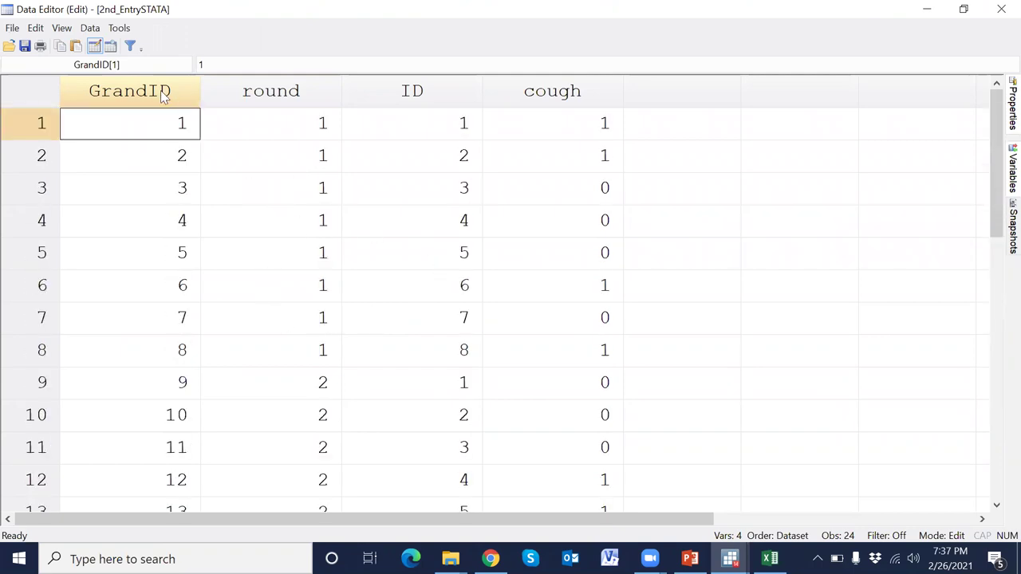
pyautogui.click(162, 92)
pyautogui.click(263, 102)
pyautogui.click(403, 94)
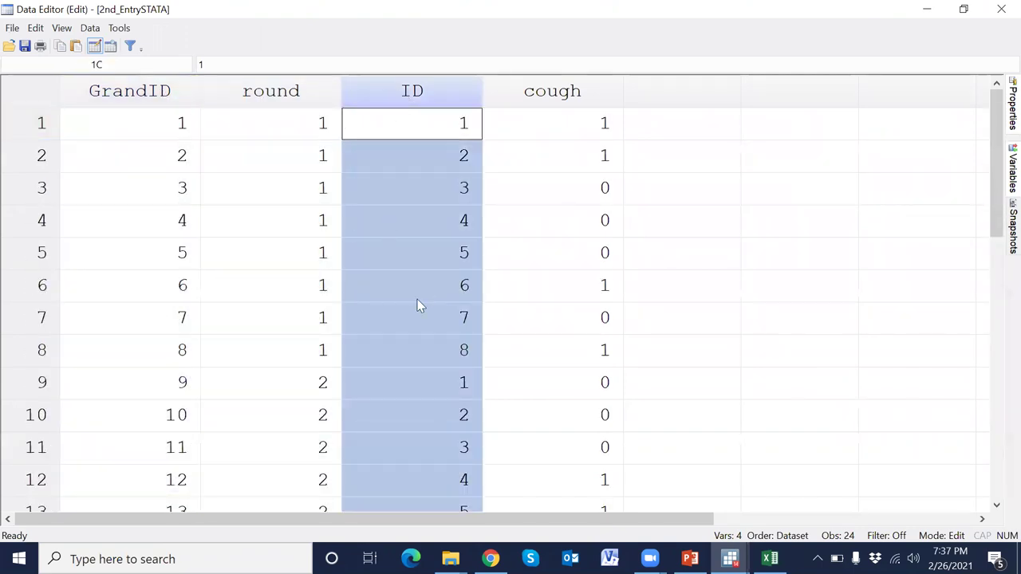
pyautogui.click(561, 94)
pyautogui.click(1001, 9)
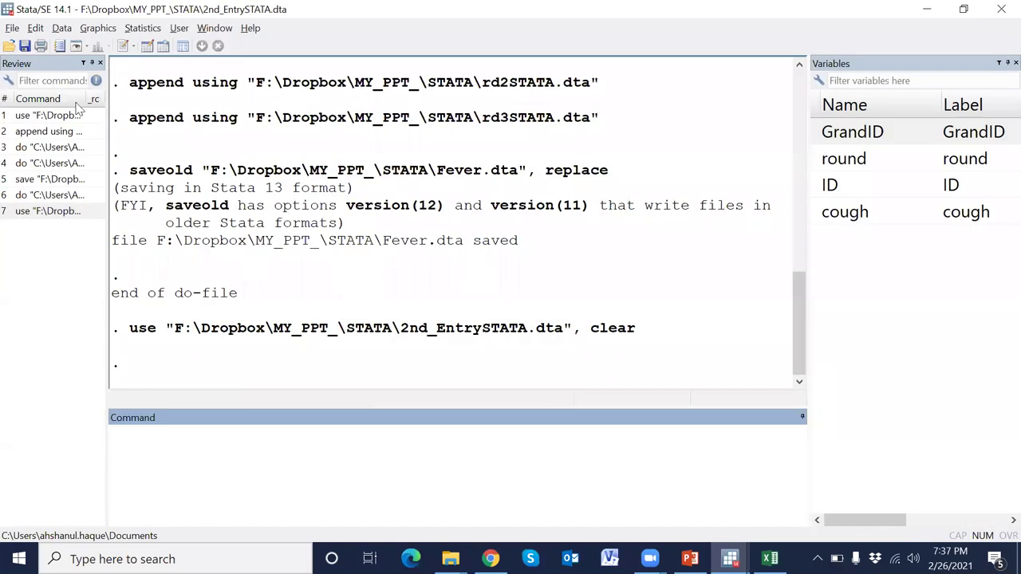
# Save the second-entry dataset under the new name cough in the STATA folder.
pyautogui.click(12, 28)
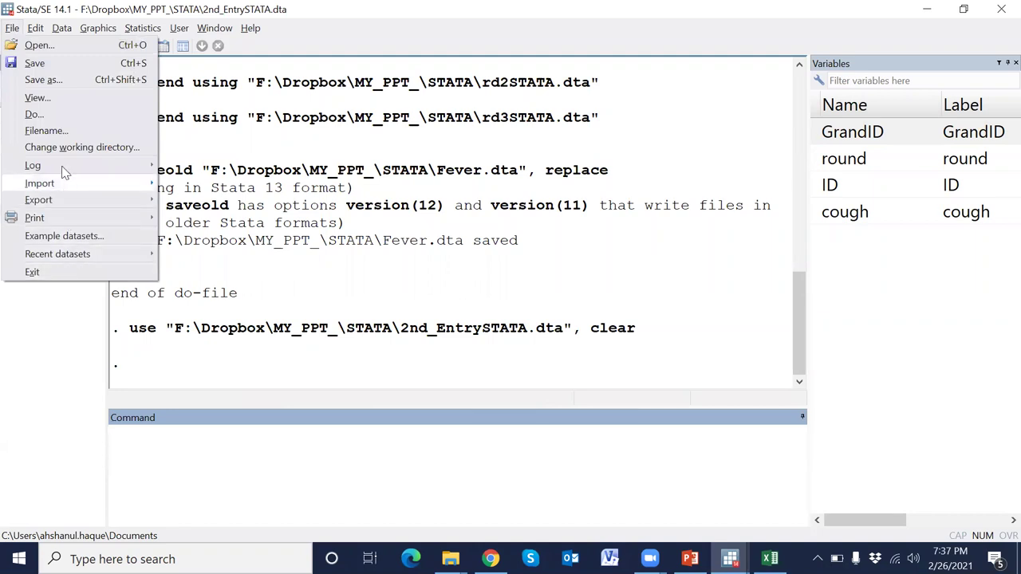
pyautogui.click(52, 79)
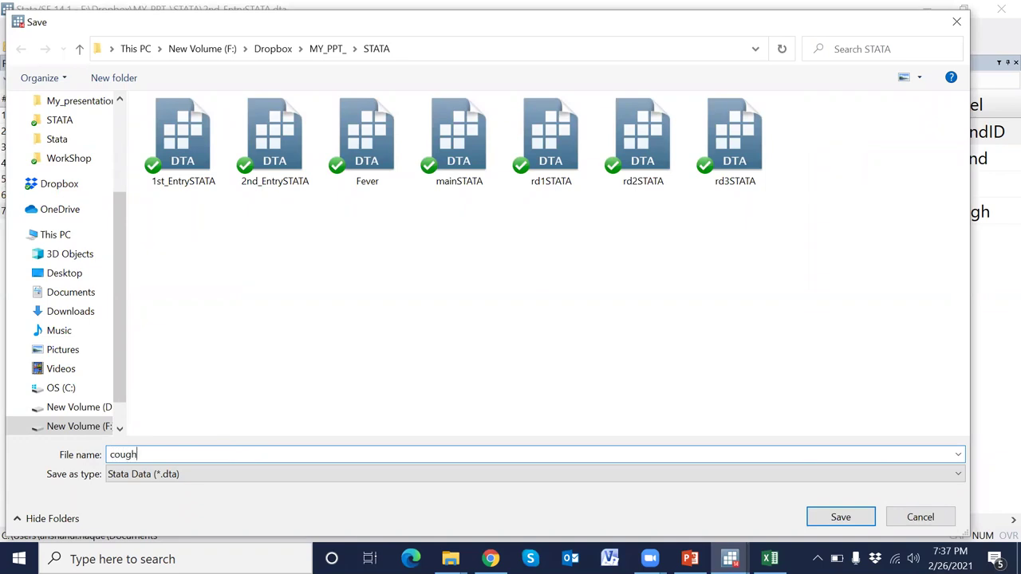
pyautogui.write('cough')
pyautogui.press('Return')
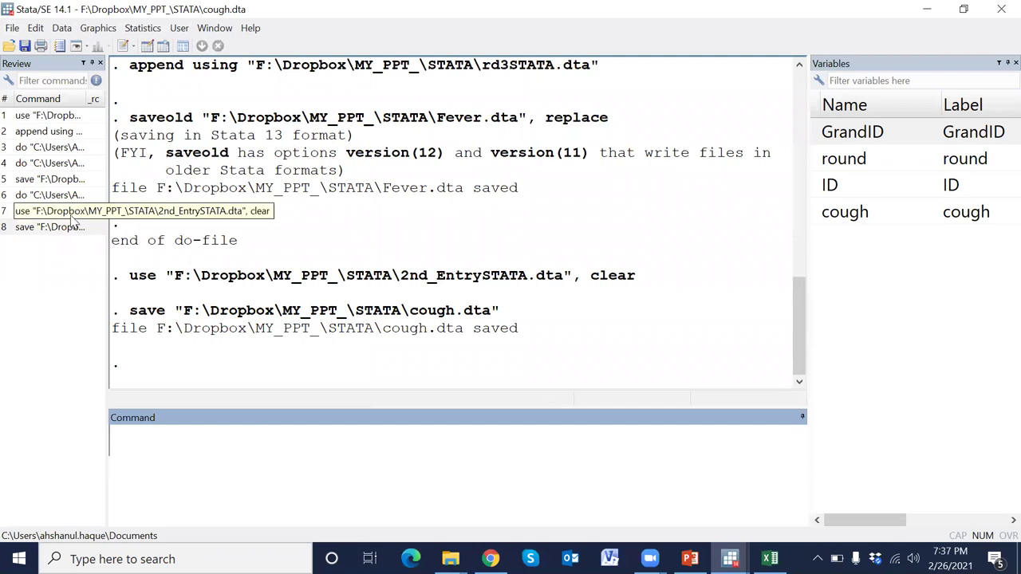
# Move the commands that load 2nd_EntrySTATA and save cough.dta from the command history to lines 74 and 75 of the do-file.
pyautogui.moveTo(67, 213); pyautogui.dragTo(65, 228)
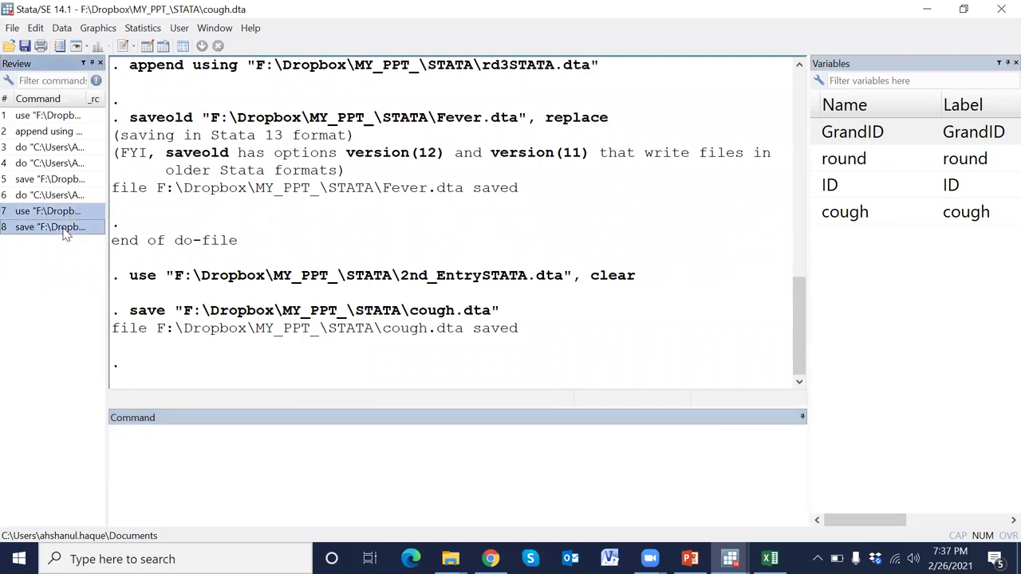
pyautogui.click(79, 251)
pyautogui.hotkey('ctrl', '9')
pyautogui.click(150, 386)
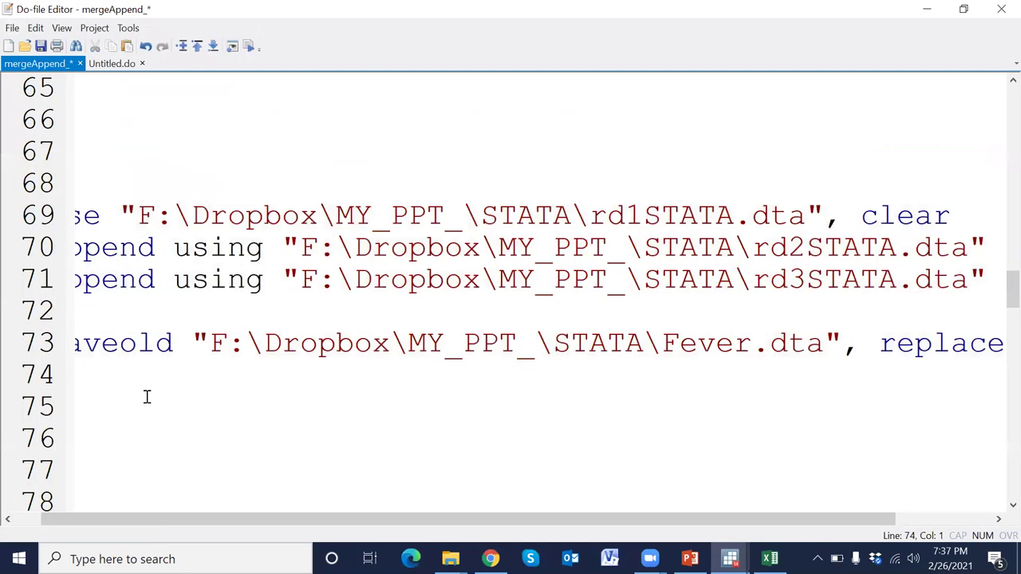
pyautogui.write('use "F:\\Dropbox\\MY_PPT_\\STATA\\2nd_EntrySTATA.dta", clear save "F:\\Dropbox\\MY_PPT_\\STATA\\cough.dta"')
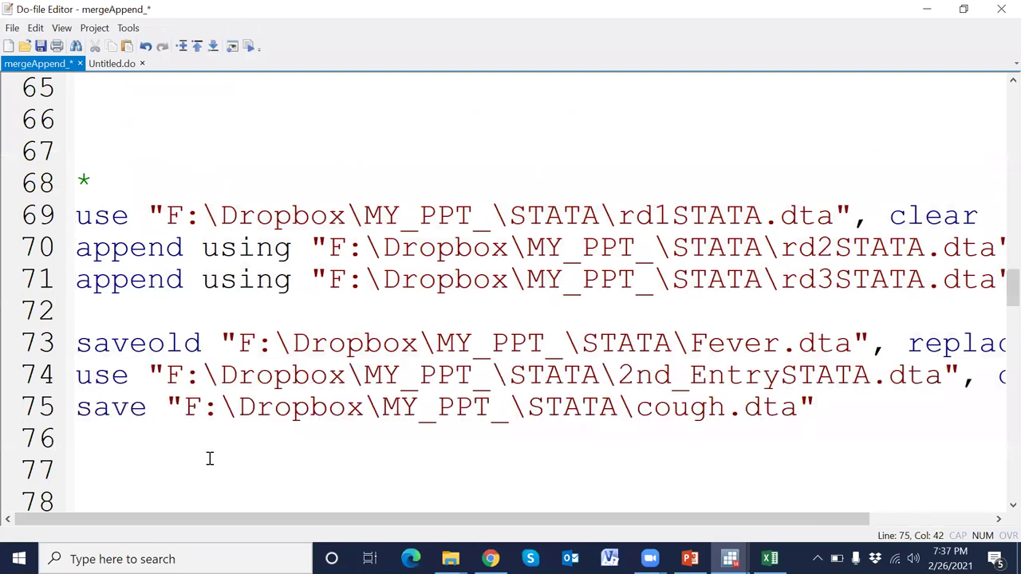
# Change the save command for cough.dta on line 75 to saveold with the replace option.
pyautogui.click(142, 407)
pyautogui.write('old')
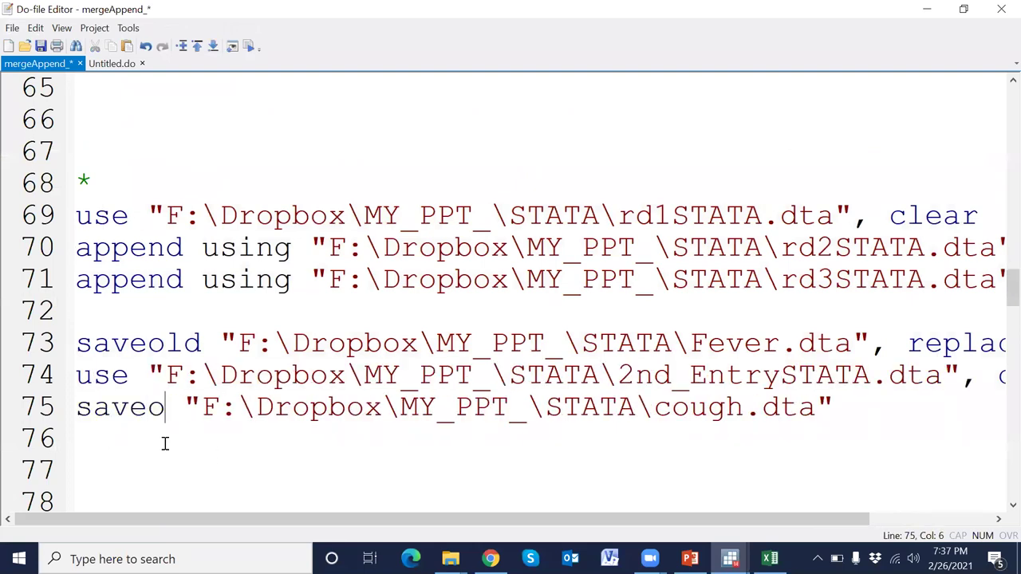
pyautogui.click(878, 409)
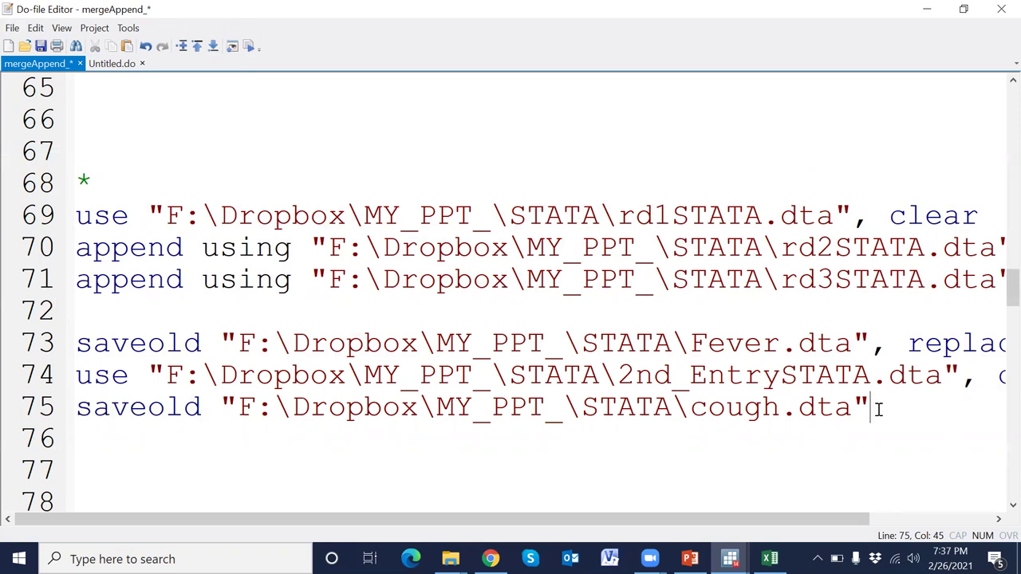
pyautogui.write(', repl')
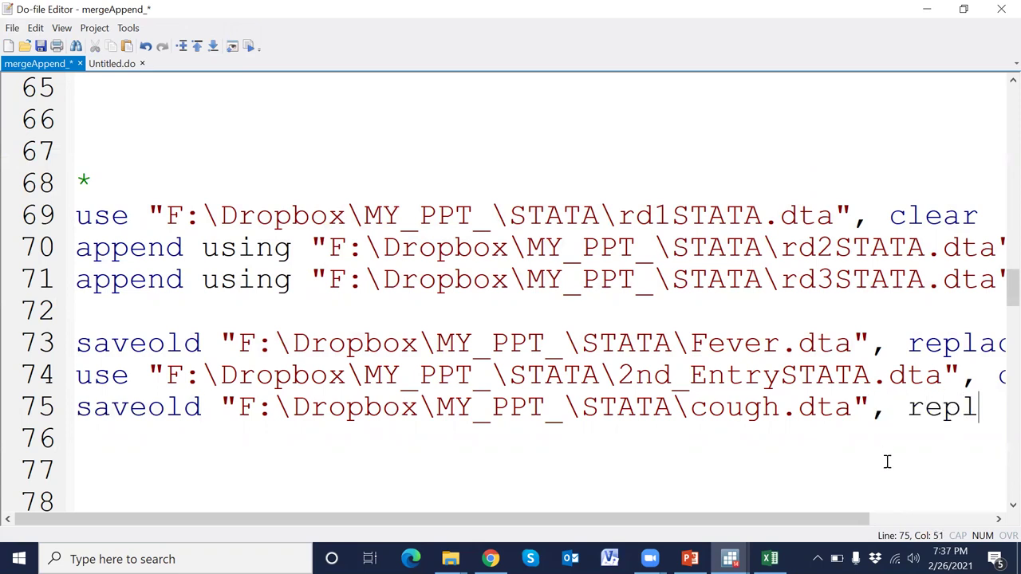
pyautogui.write('ace')
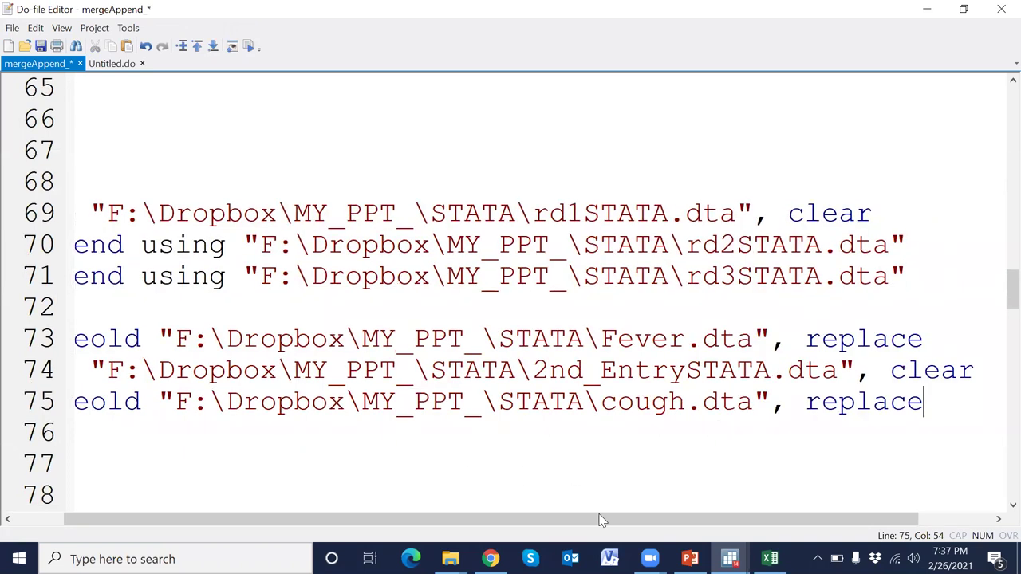
pyautogui.moveTo(599, 520); pyautogui.dragTo(547, 519)
pyautogui.scroll(-1, 370, 459)
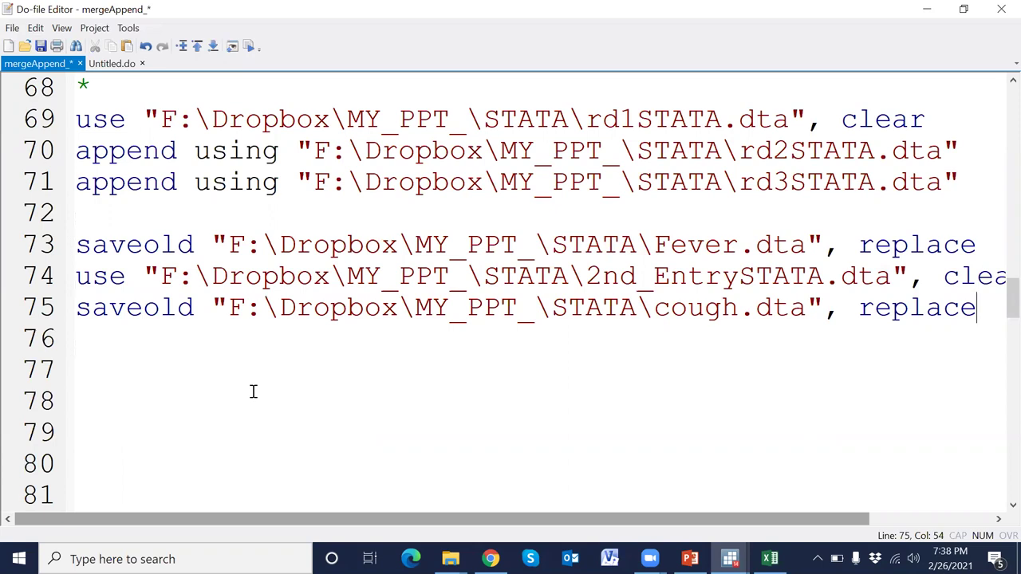
# Switch to the main Stata window and inspect the cough dataset's ID values in the Data Editor.
pyautogui.moveTo(730, 558)
pyautogui.click(645, 503)
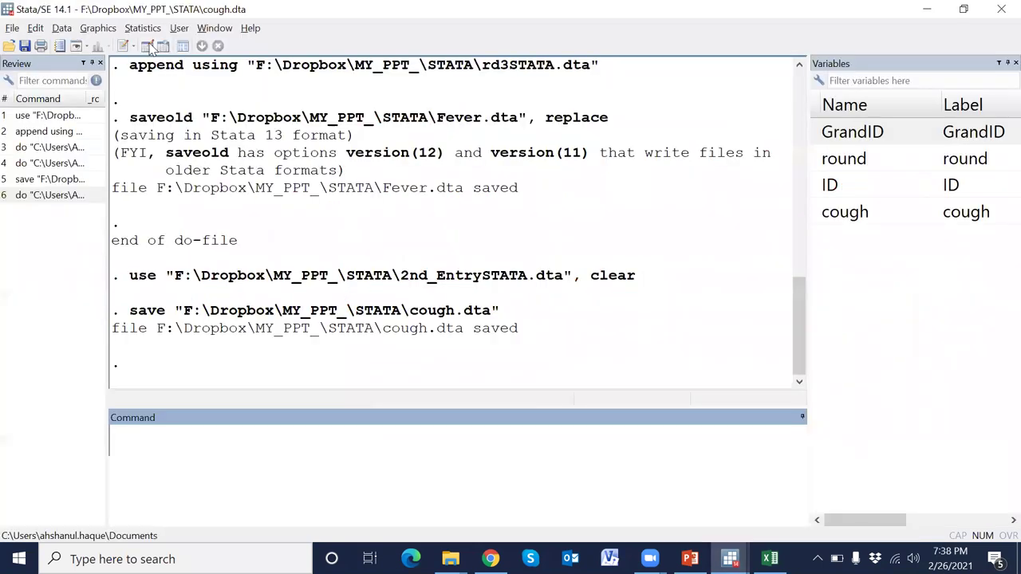
pyautogui.click(149, 46)
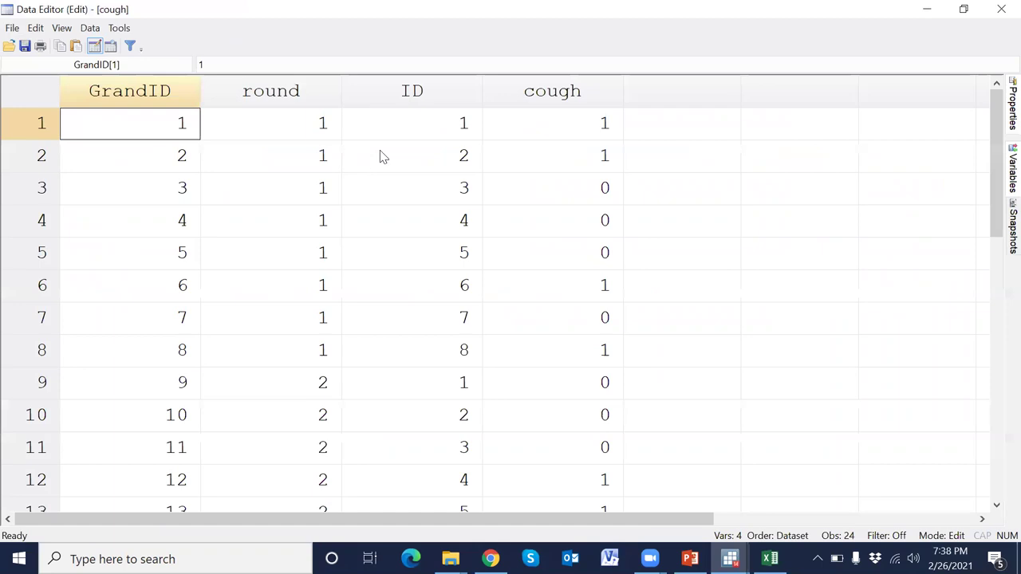
pyautogui.click(468, 131)
pyautogui.click(991, 467)
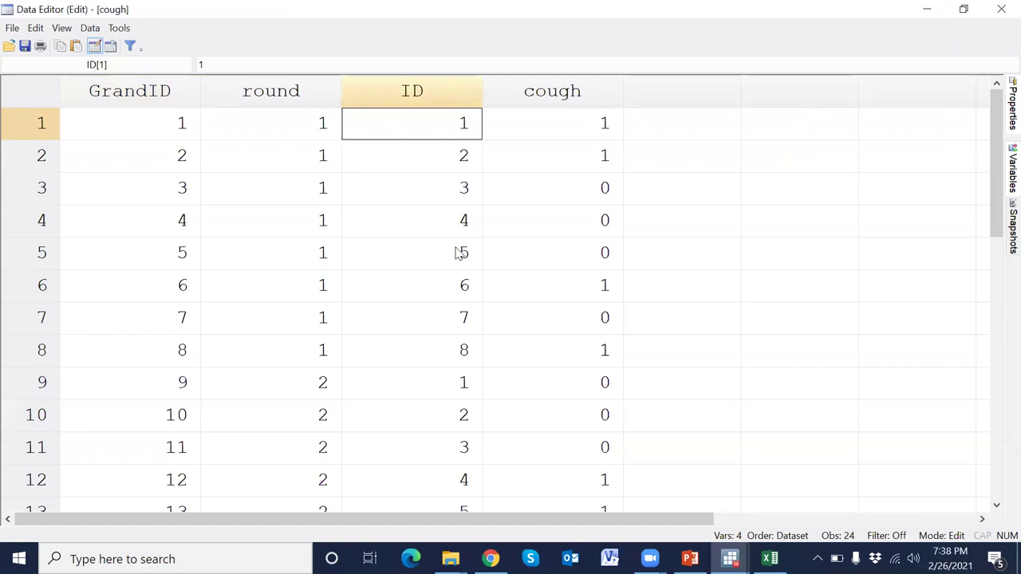
# Close the Data Editor and load the Fever dataset from the STATA folder.
pyautogui.click(1000, 9)
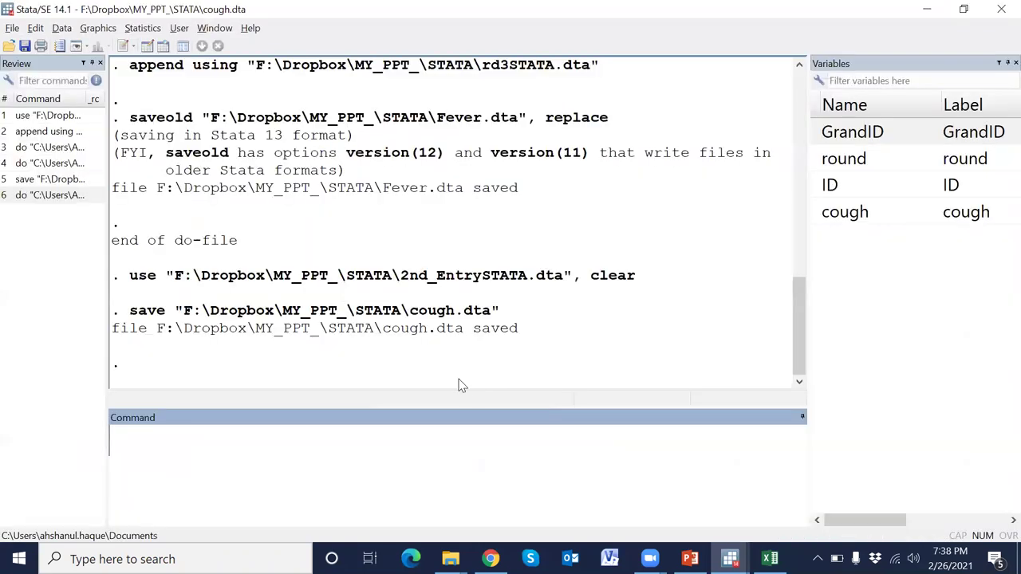
pyautogui.click(9, 46)
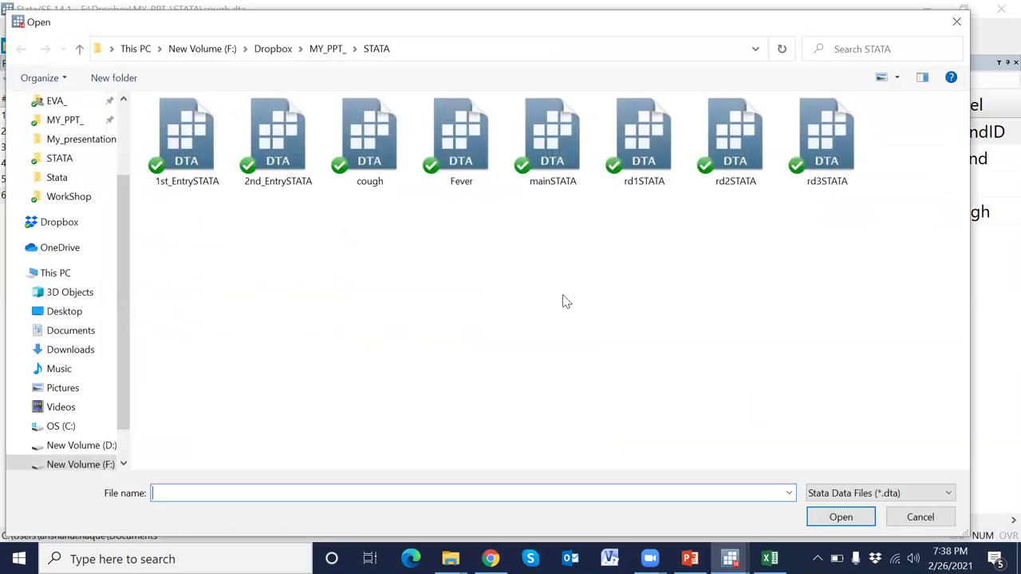
pyautogui.doubleClick(461, 137)
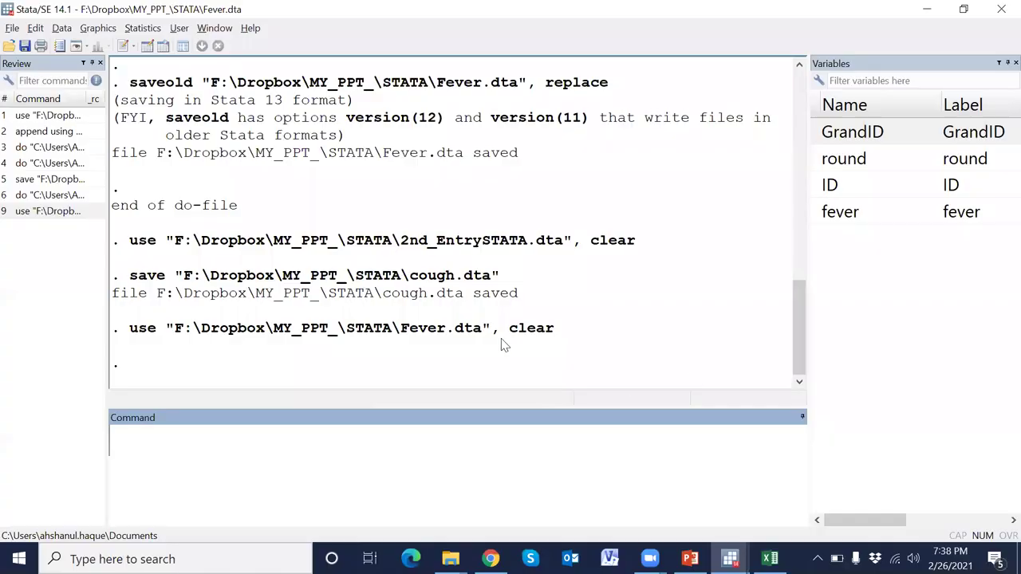
pyautogui.click(63, 31)
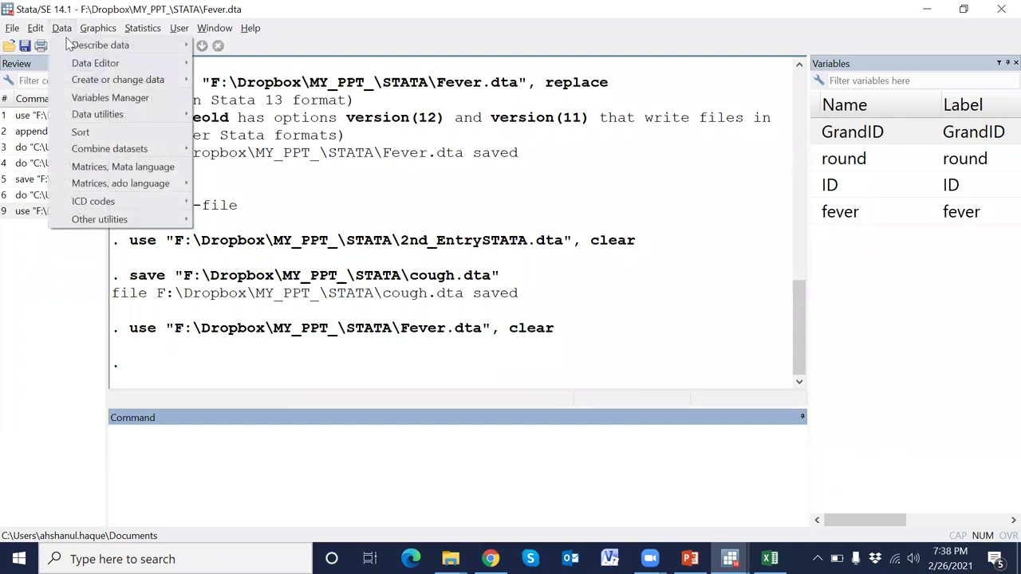
pyautogui.moveTo(112, 150)
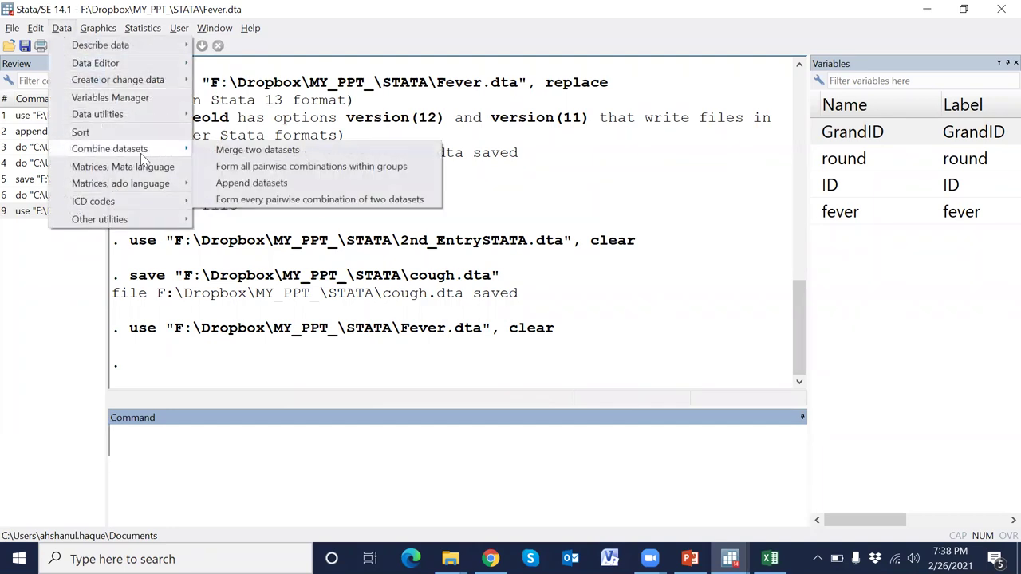
pyautogui.click(254, 157)
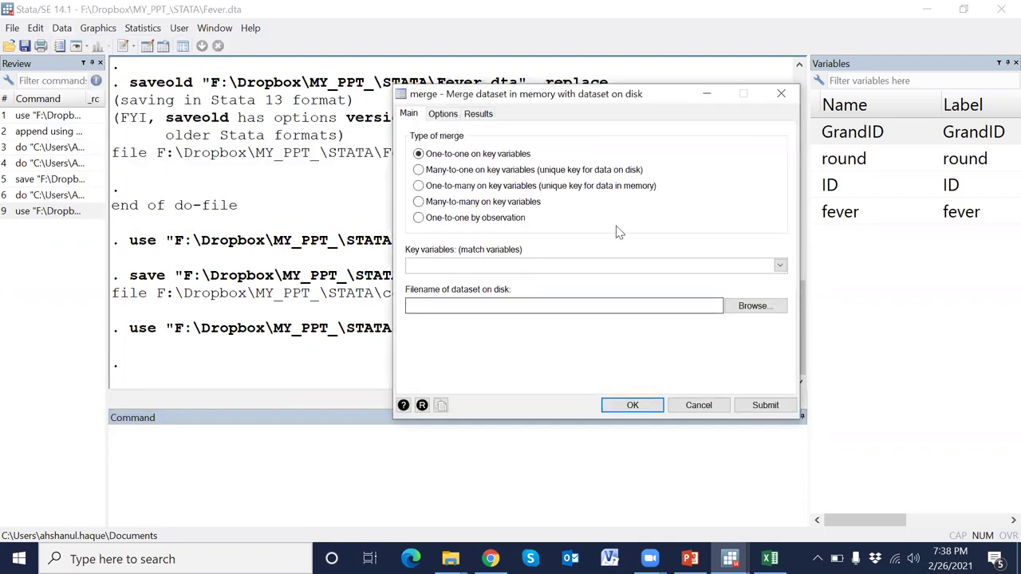
pyautogui.click(699, 405)
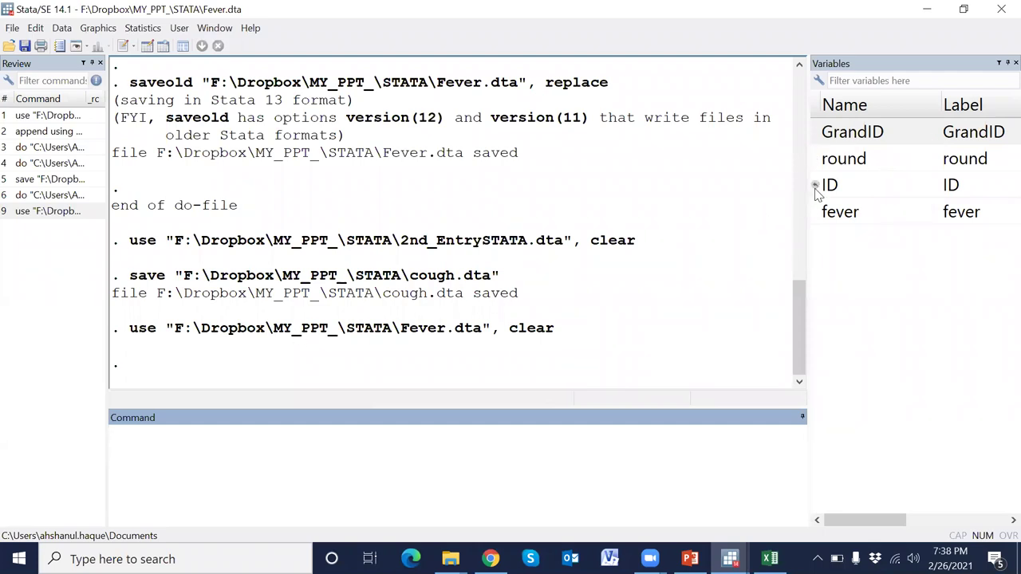
# List the duplicates of the ID variable with the duplicates list command and review the full output.
pyautogui.write('duplicates')
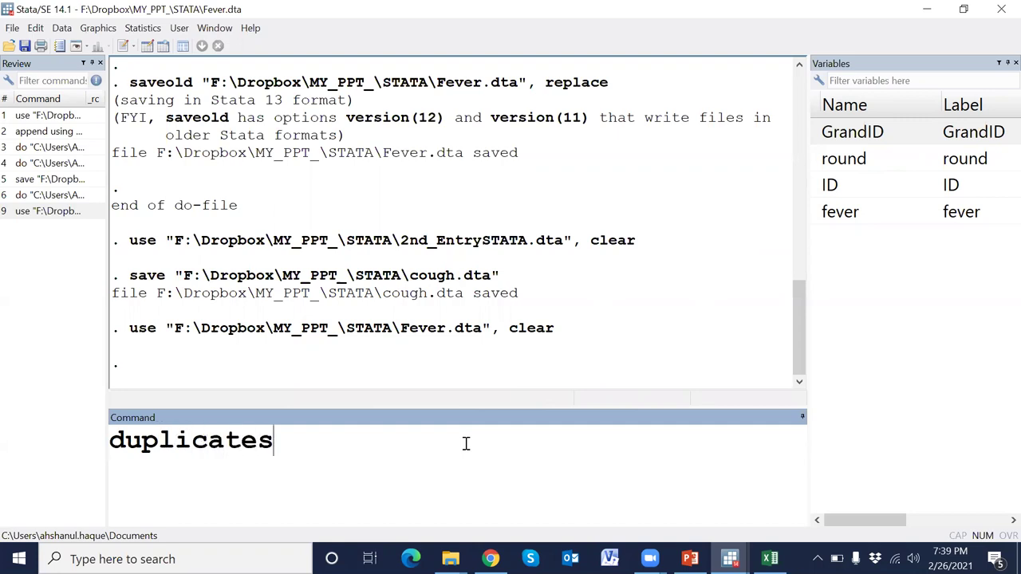
pyautogui.write(' list')
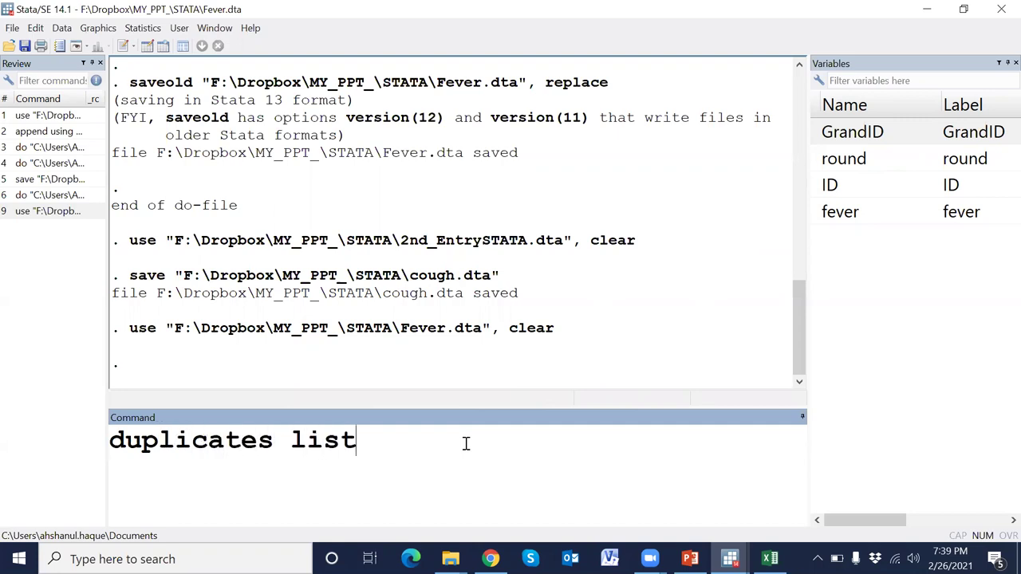
pyautogui.click(817, 187)
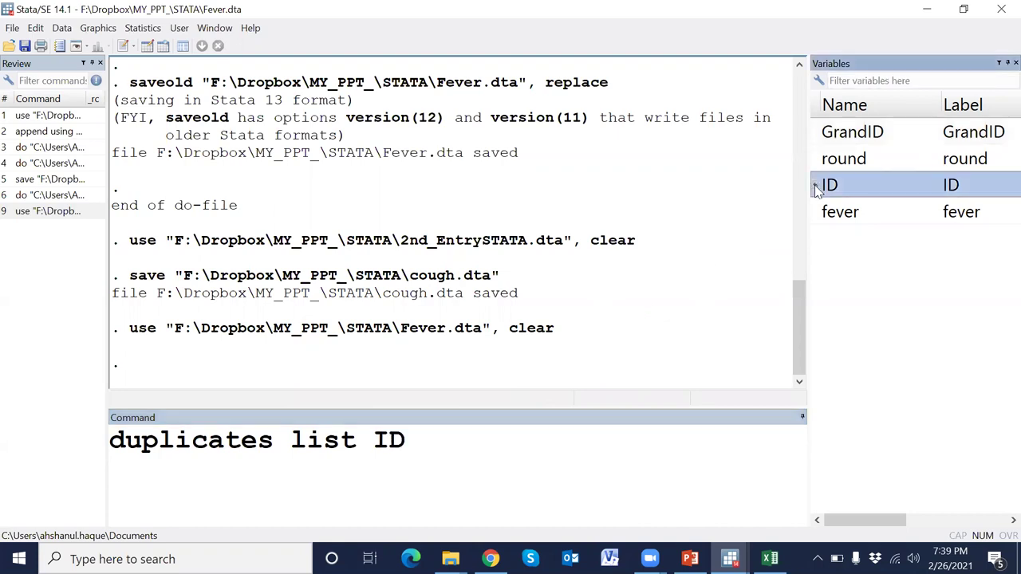
pyautogui.press('Return')
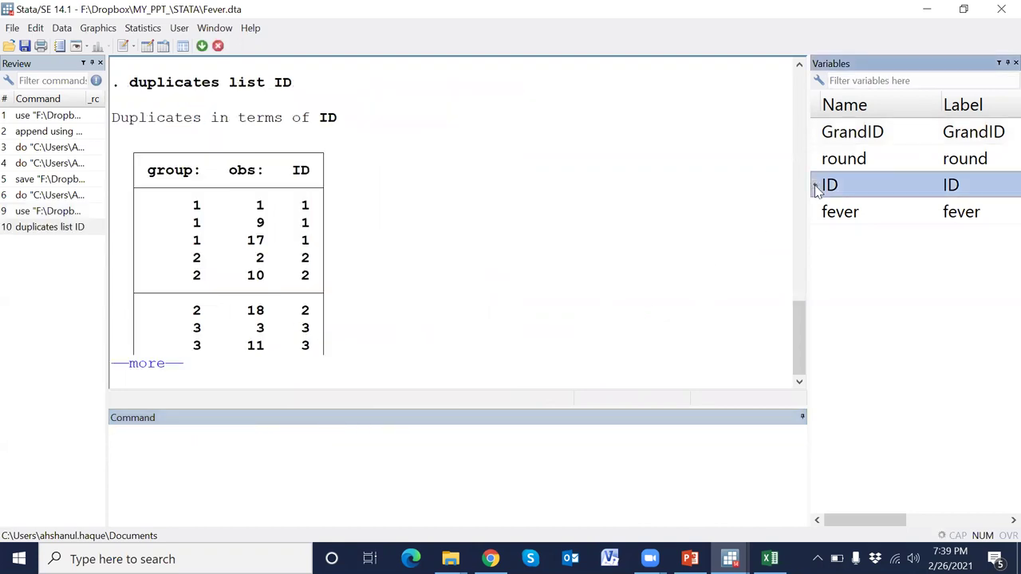
pyautogui.click(159, 369)
pyautogui.click(159, 368)
pyautogui.scroll(10, 239, 319)
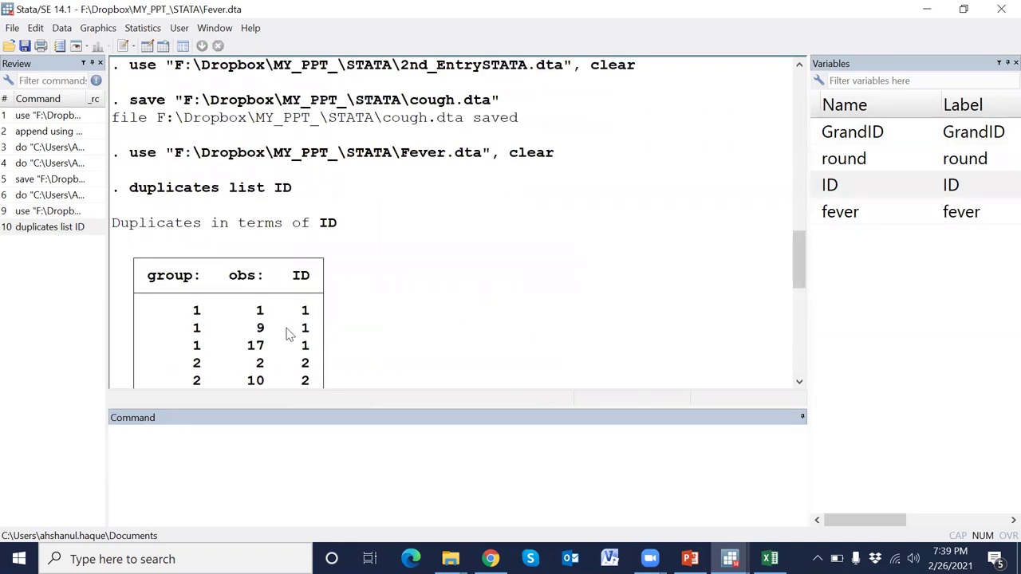
pyautogui.scroll(-2, 289, 335)
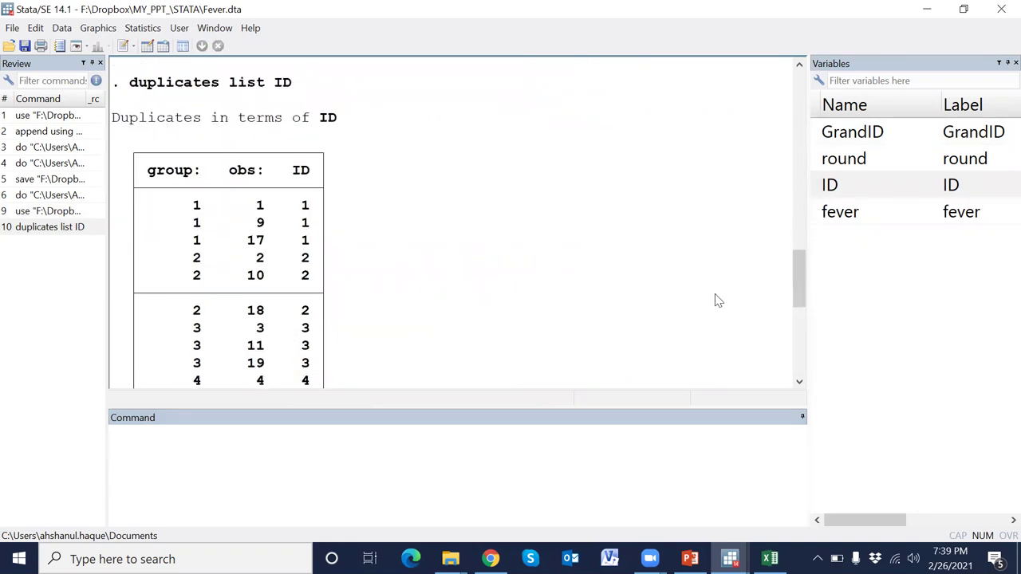
# Examine in the Data Editor how the ID values repeat across the rounds of the Fever dataset, and close it.
pyautogui.click(148, 46)
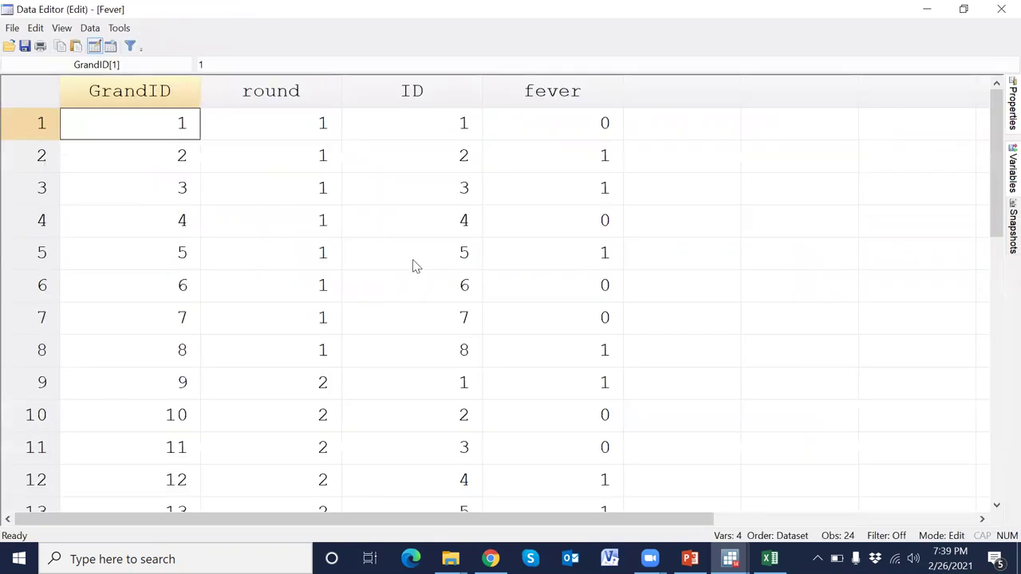
pyautogui.click(453, 132)
pyautogui.scroll(-3, 479, 247)
pyautogui.click(469, 348)
pyautogui.scroll(-2, 487, 358)
pyautogui.scroll(-3, 487, 360)
pyautogui.scroll(8, 482, 355)
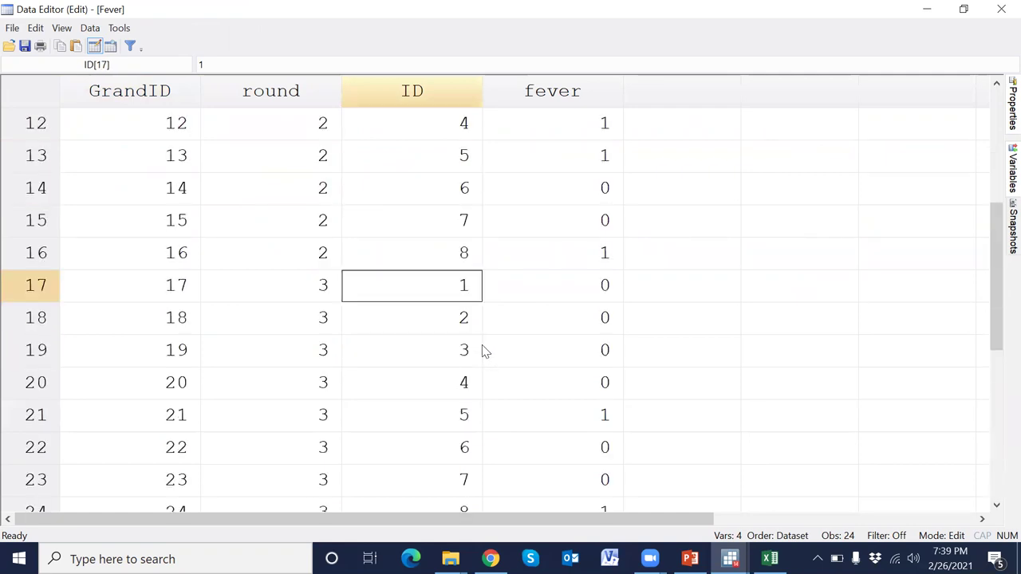
pyautogui.click(463, 134)
pyautogui.click(461, 373)
pyautogui.scroll(-2, 465, 412)
pyautogui.click(468, 445)
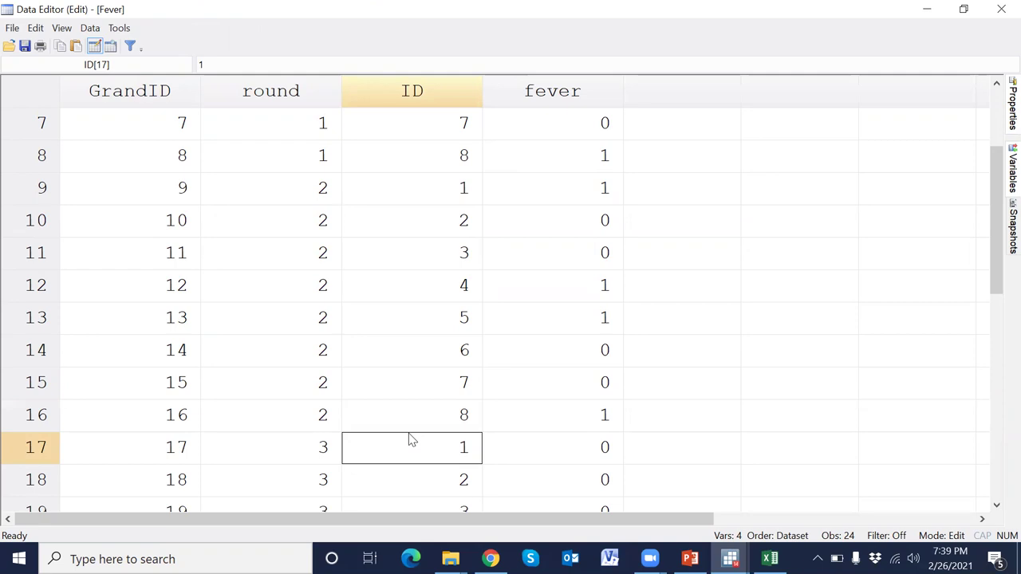
pyautogui.click(1001, 9)
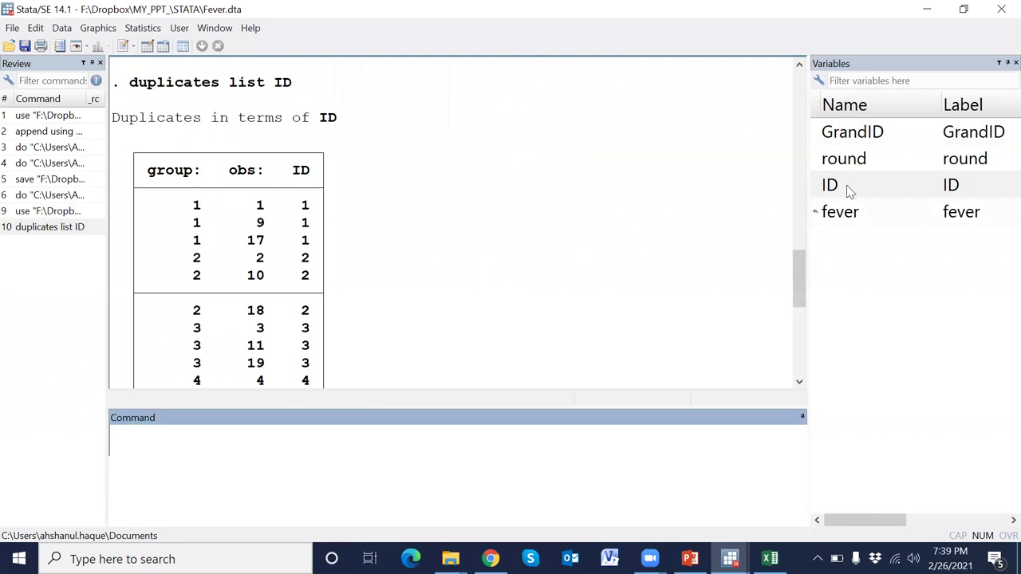
pyautogui.click(850, 135)
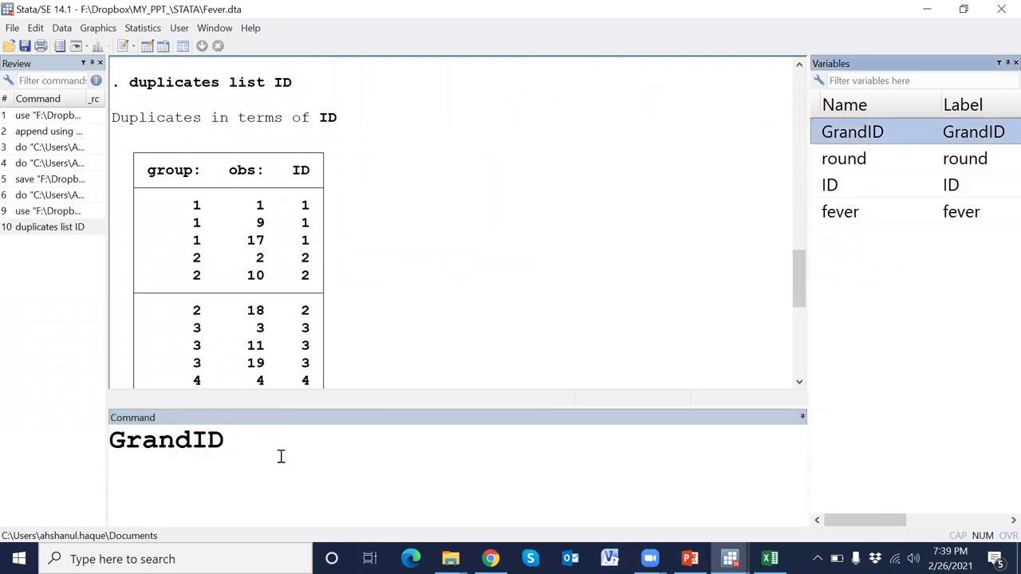
pyautogui.moveTo(246, 441); pyautogui.dragTo(112, 451)
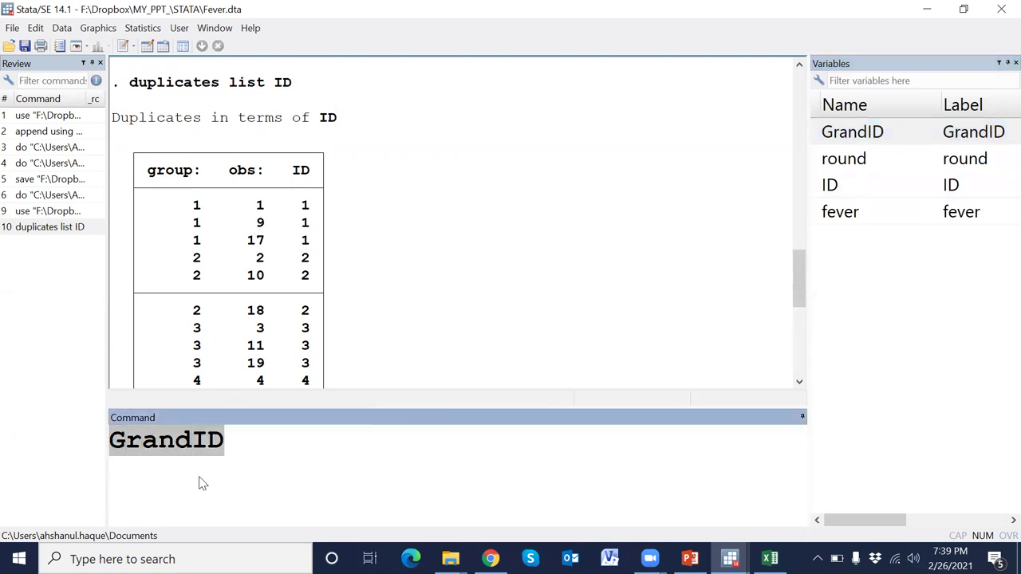
pyautogui.click(157, 460)
# Rerun the duplicates list command with GrandID in place of ID and check its result.
pyautogui.click(48, 230)
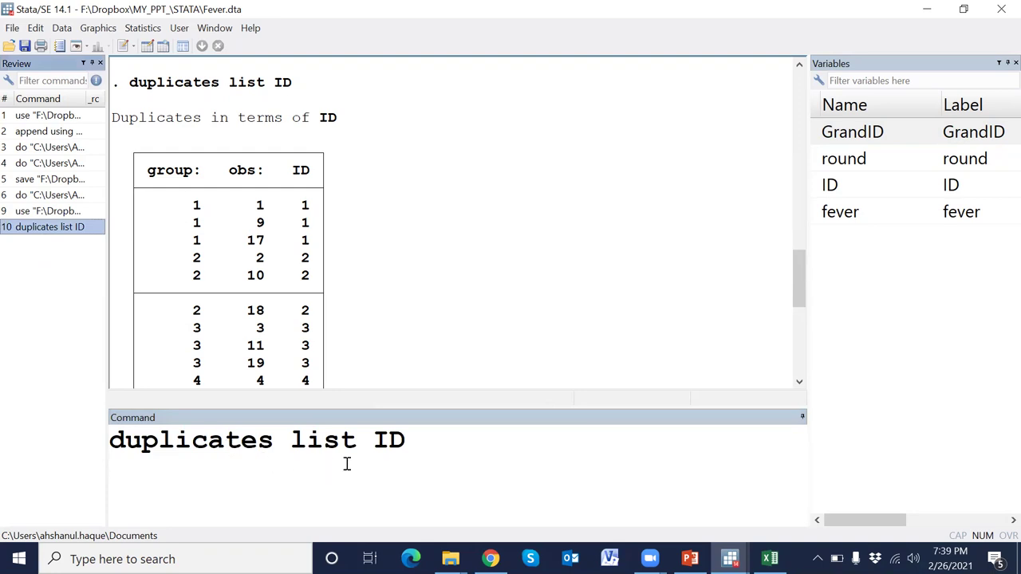
pyautogui.doubleClick(397, 439)
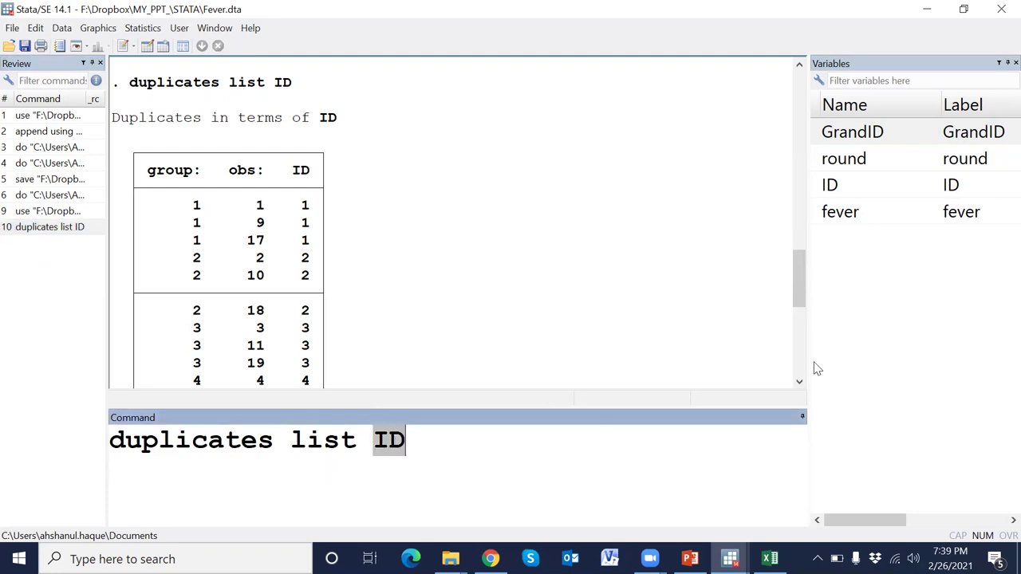
pyautogui.click(817, 138)
pyautogui.press('Return')
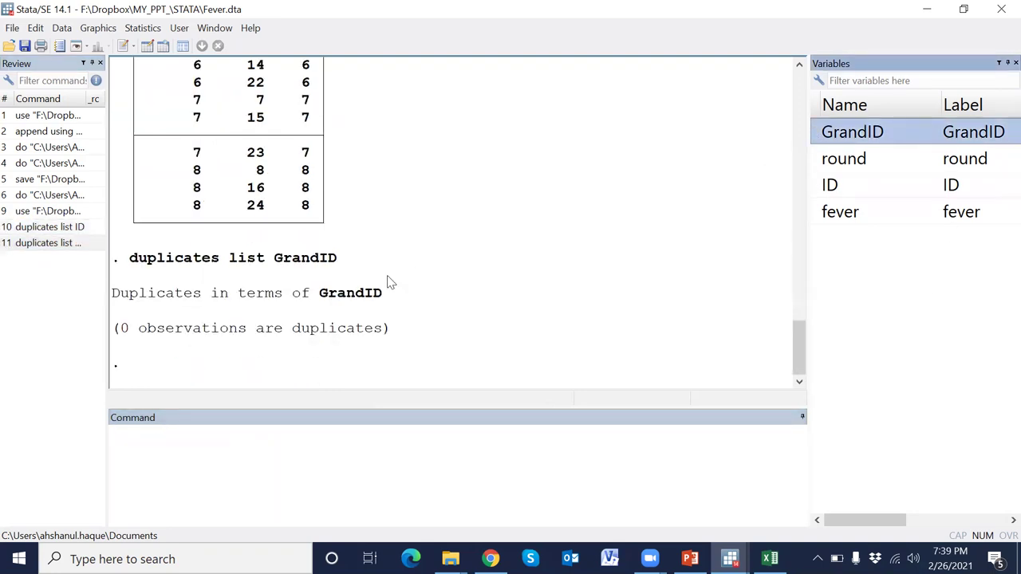
pyautogui.moveTo(118, 335); pyautogui.dragTo(290, 346)
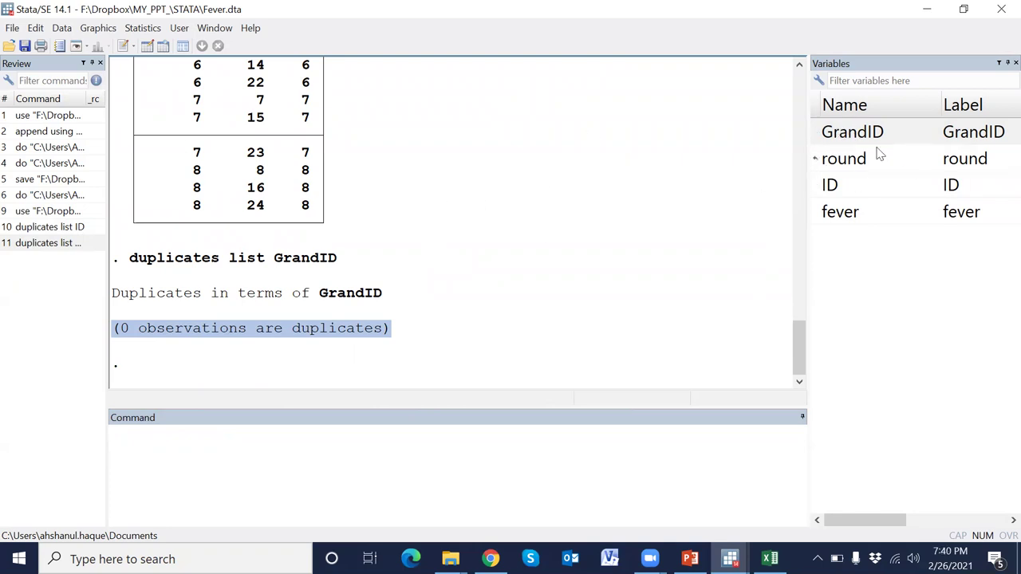
# Set up a one-to-one merge of two datasets with GrandID as the key variable.
pyautogui.click(61, 28)
pyautogui.moveTo(109, 153)
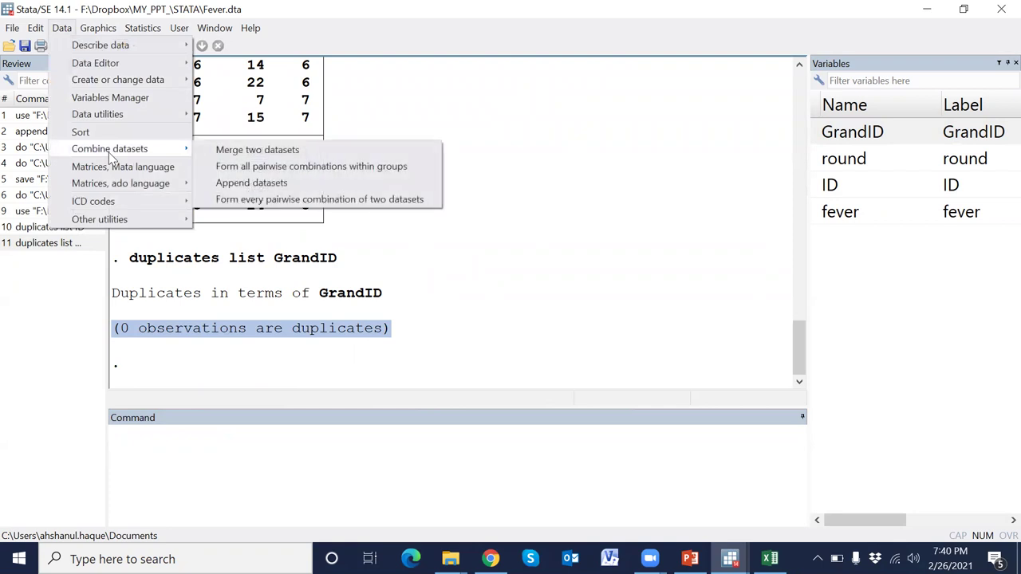
pyautogui.click(243, 150)
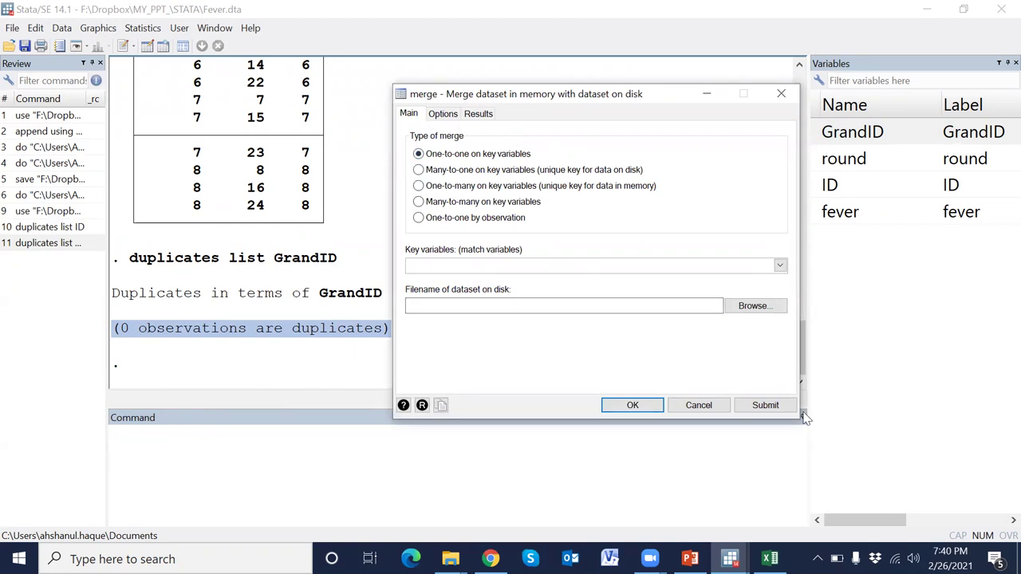
pyautogui.moveTo(540, 142); pyautogui.dragTo(422, 166)
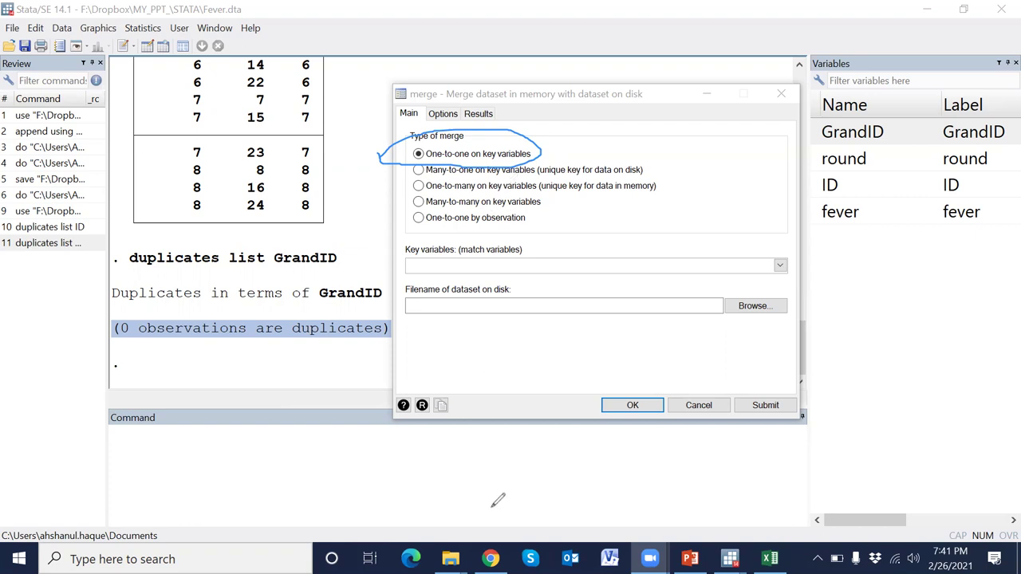
pyautogui.press('Escape')
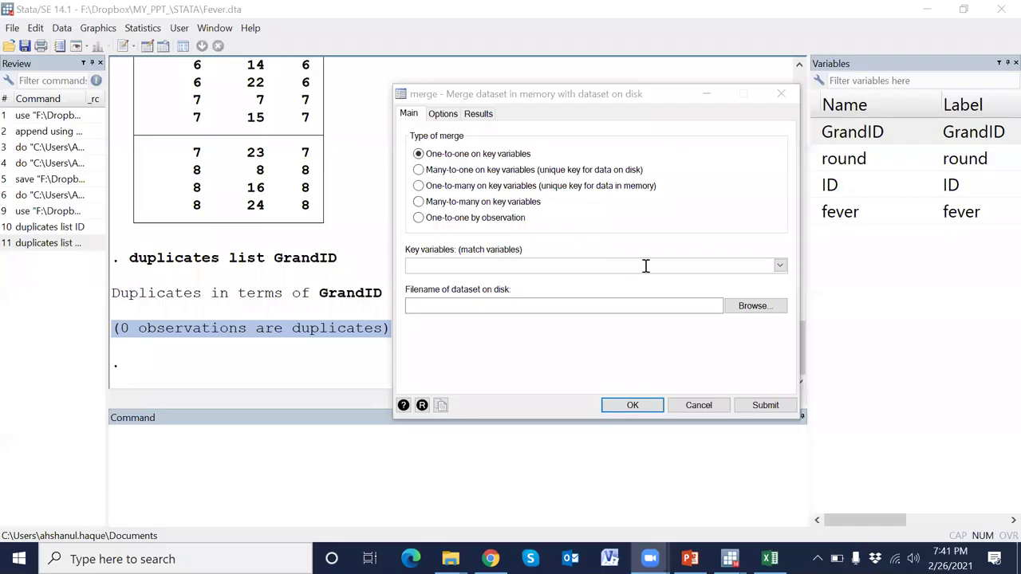
pyautogui.click(780, 266)
pyautogui.click(415, 280)
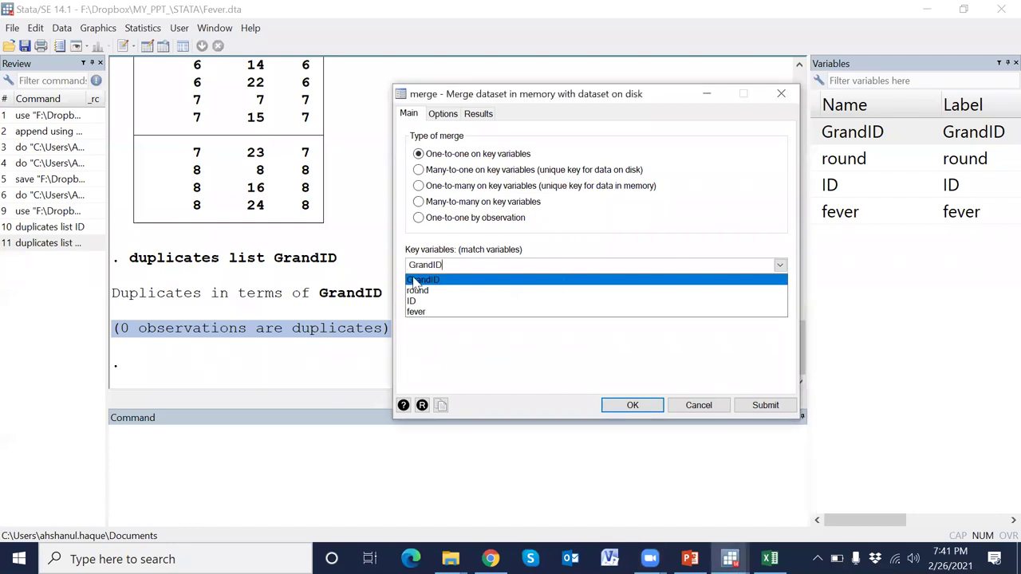
pyautogui.click(413, 365)
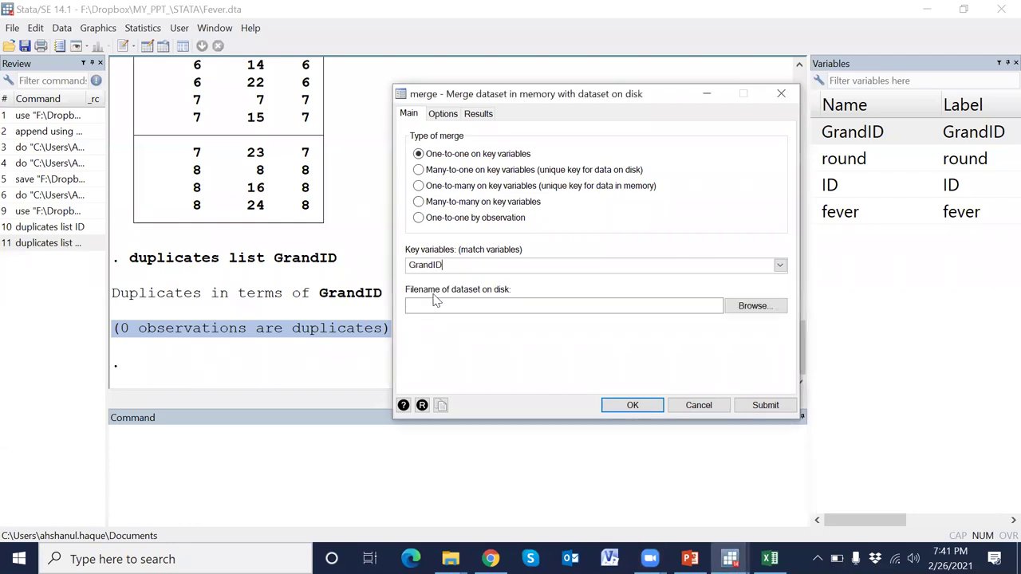
# Choose cough.dta as the dataset on disk, run the merge and check the matched observations in the output.
pyautogui.click(754, 305)
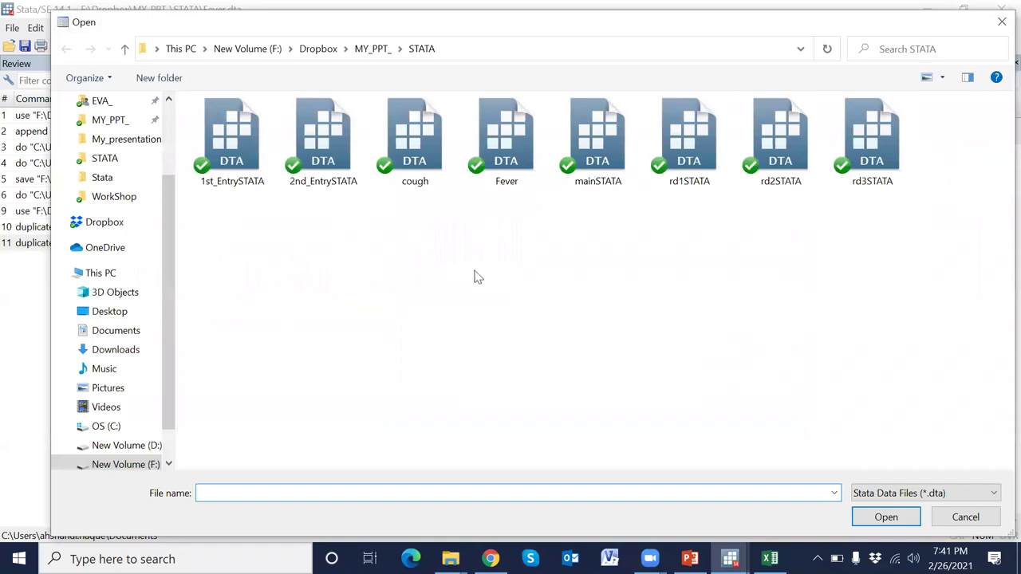
pyautogui.click(427, 144)
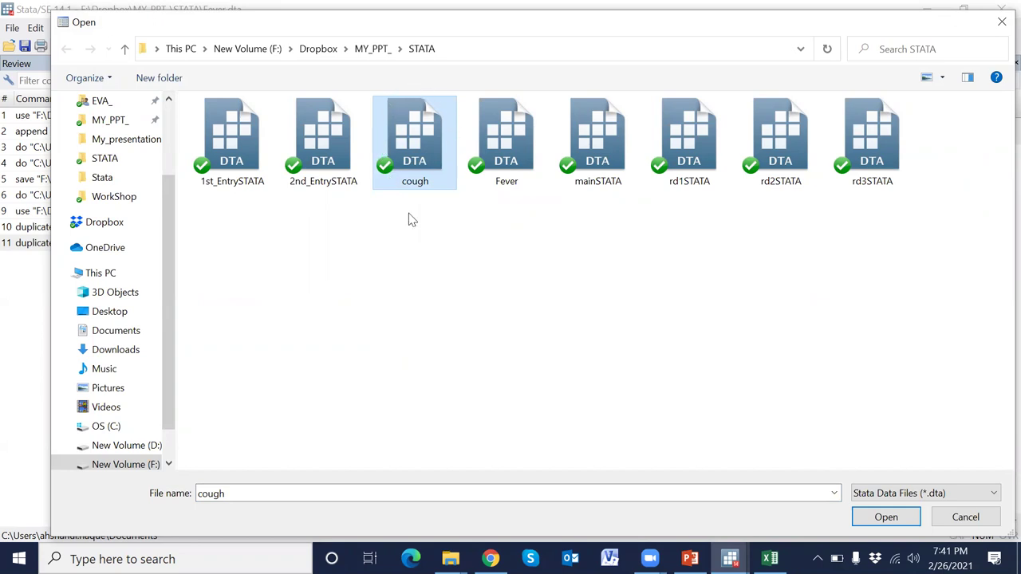
pyautogui.click(888, 519)
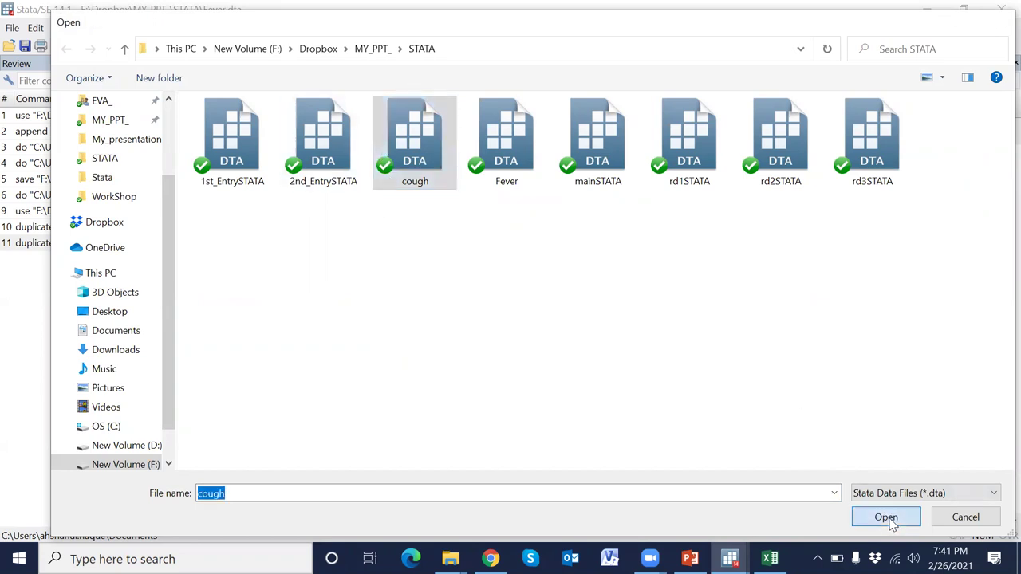
pyautogui.click(646, 404)
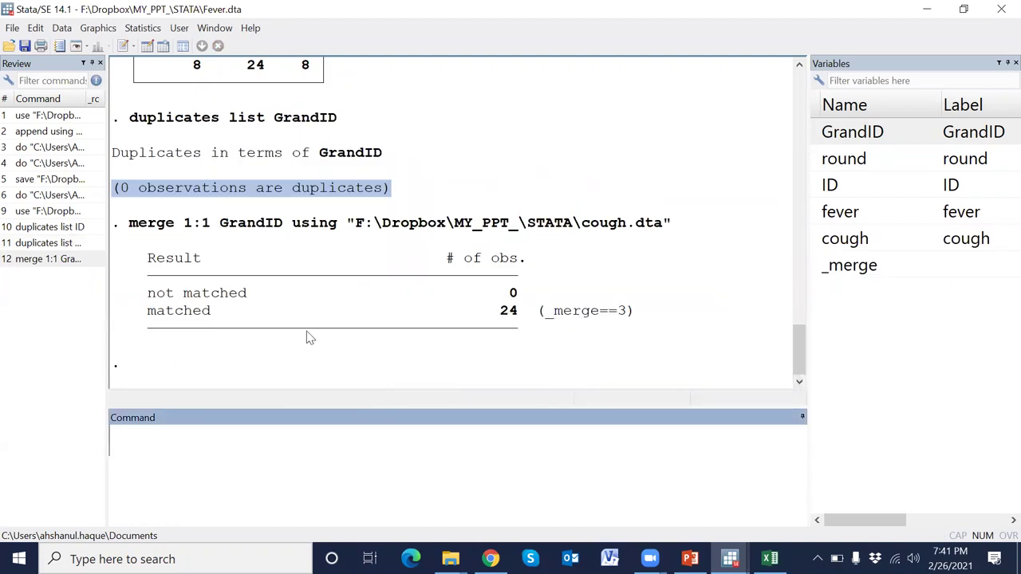
pyautogui.moveTo(148, 313); pyautogui.dragTo(637, 329)
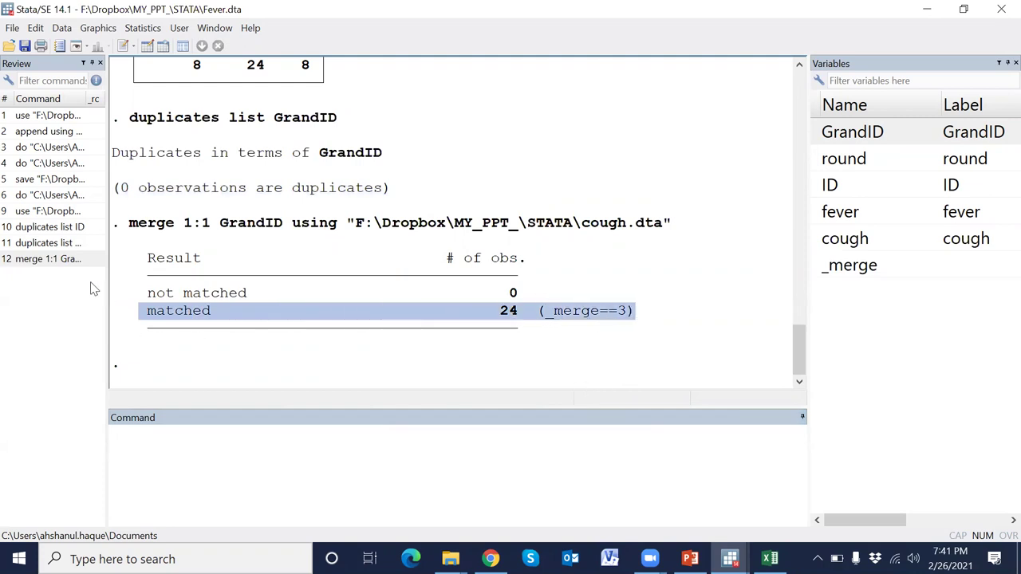
# Copy the executed one-to-one GrandID merge command with cough.dta into the do-file below the saveold lines.
pyautogui.click(67, 263)
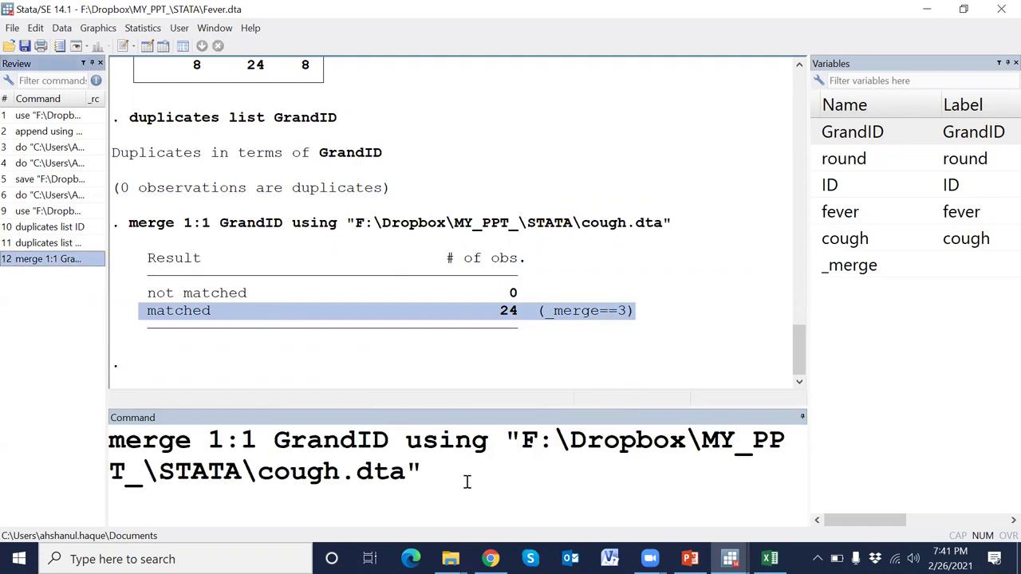
pyautogui.click(431, 471)
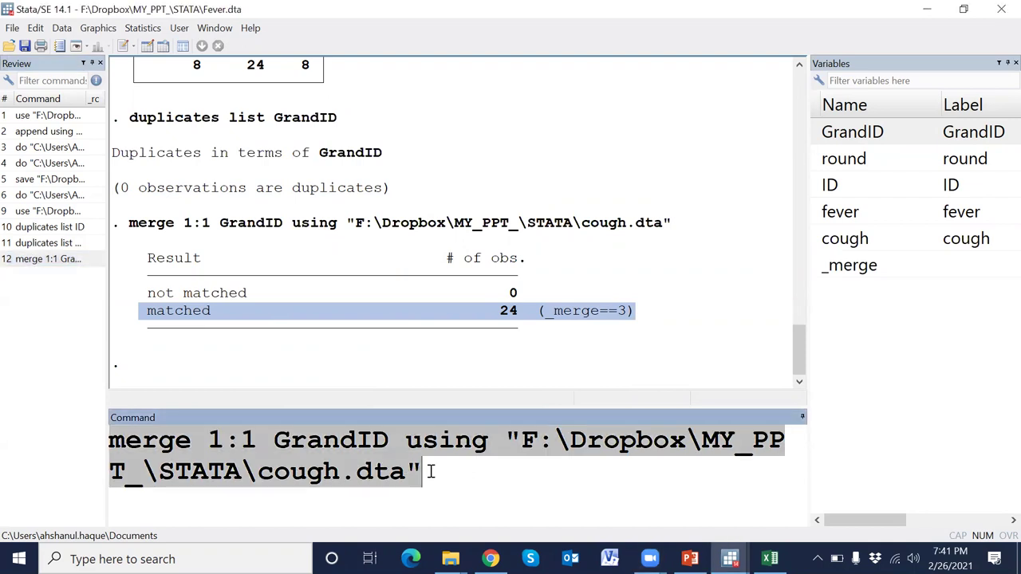
pyautogui.press('BackSpace')
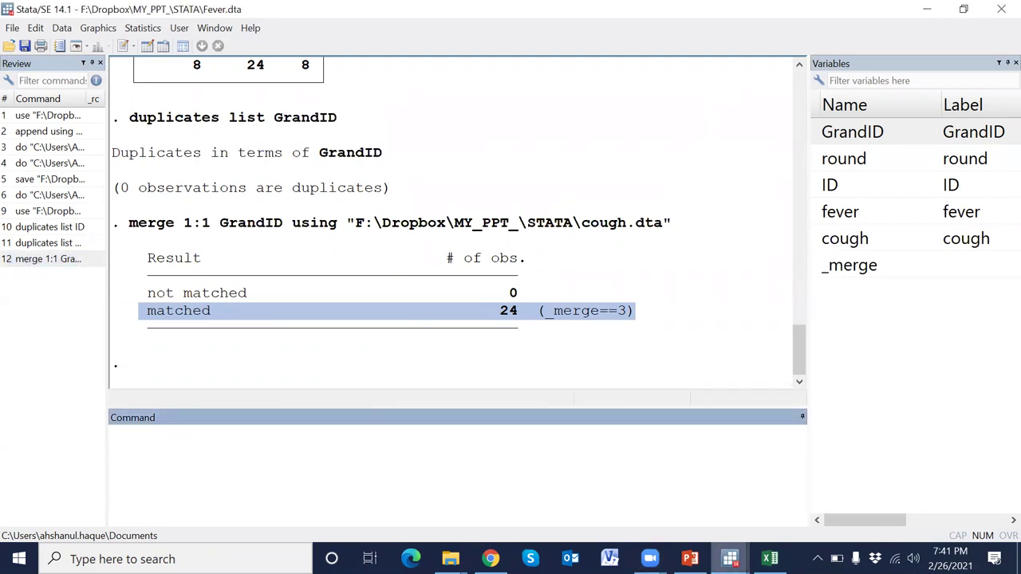
pyautogui.moveTo(729, 559)
pyautogui.click(798, 510)
pyautogui.click(128, 344)
pyautogui.click(133, 360)
pyautogui.write('merge 1:1 GrandID using "F:\\Dropbox\\MY_PPT_\\STATA\\cough.dta"')
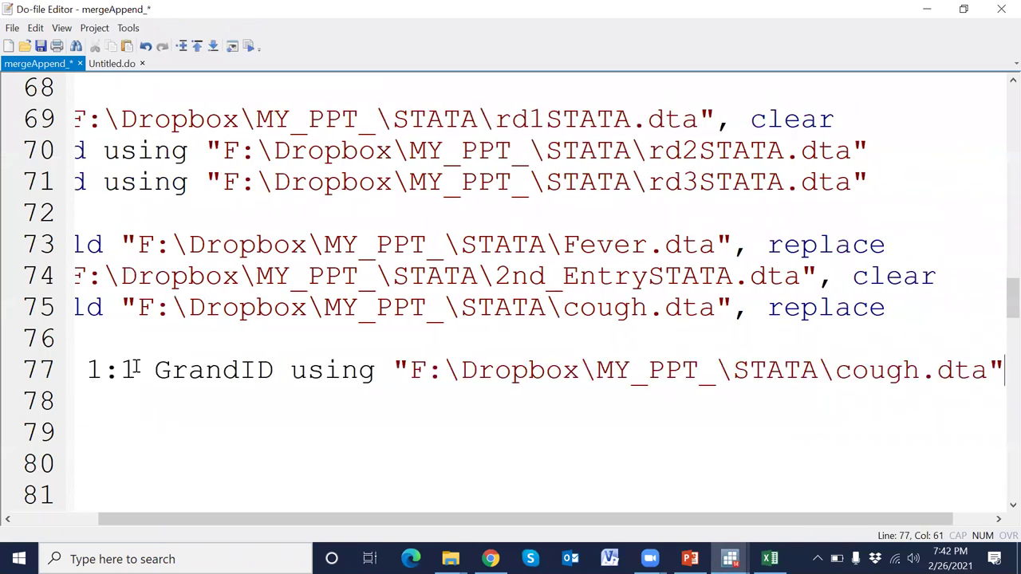
# Copy the executed command that loads Fever.dta with the clear option and insert it in the do-file above the merge line.
pyautogui.hotkey('alt', 'Tab')
pyautogui.click(47, 211)
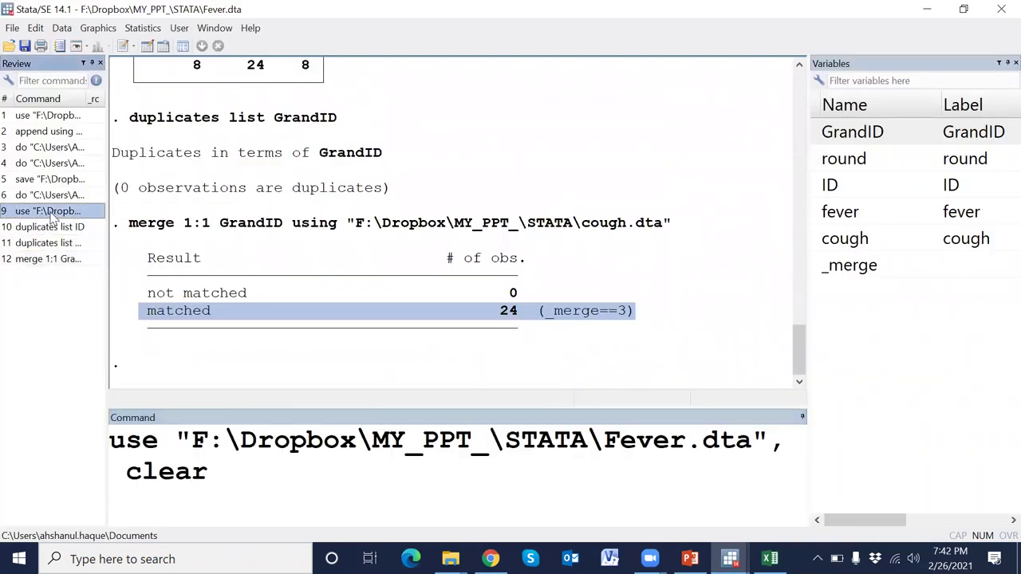
pyautogui.click(275, 488)
pyautogui.hotkey('ctrl', 'c')
pyautogui.press('BackSpace')
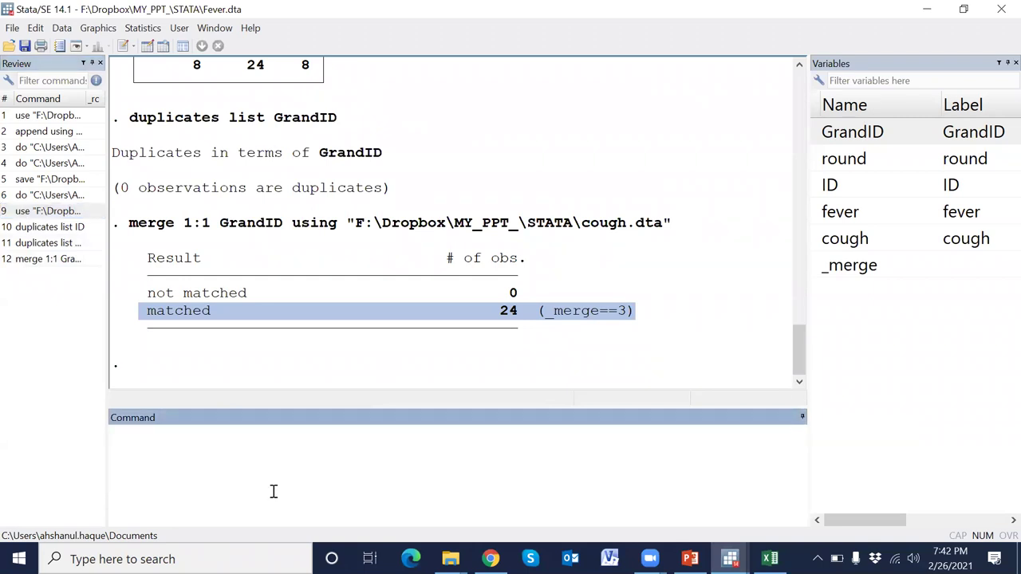
pyautogui.hotkey('alt', 'Tab')
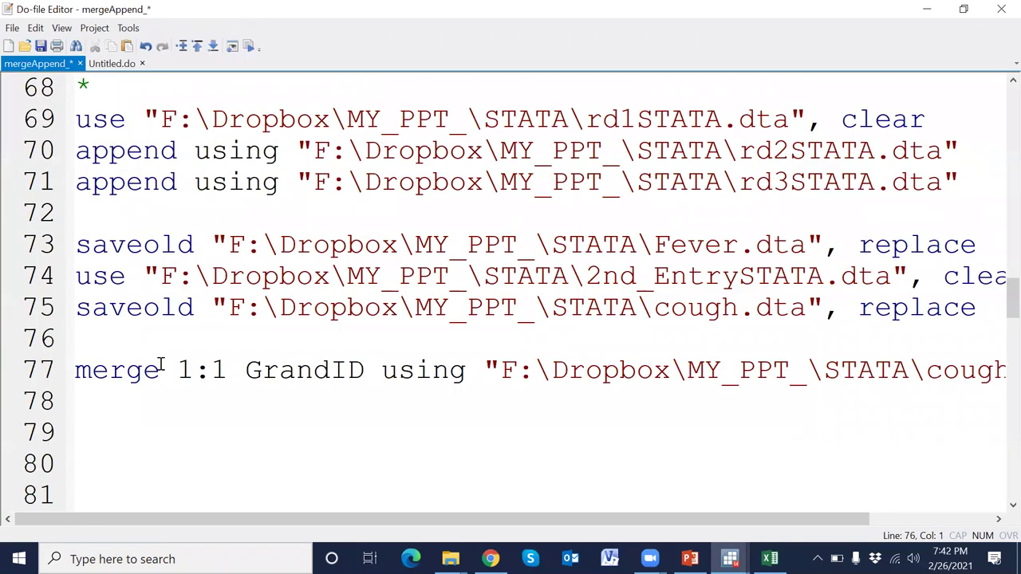
pyautogui.press('Return')
pyautogui.hotkey('ctrl', 'v')
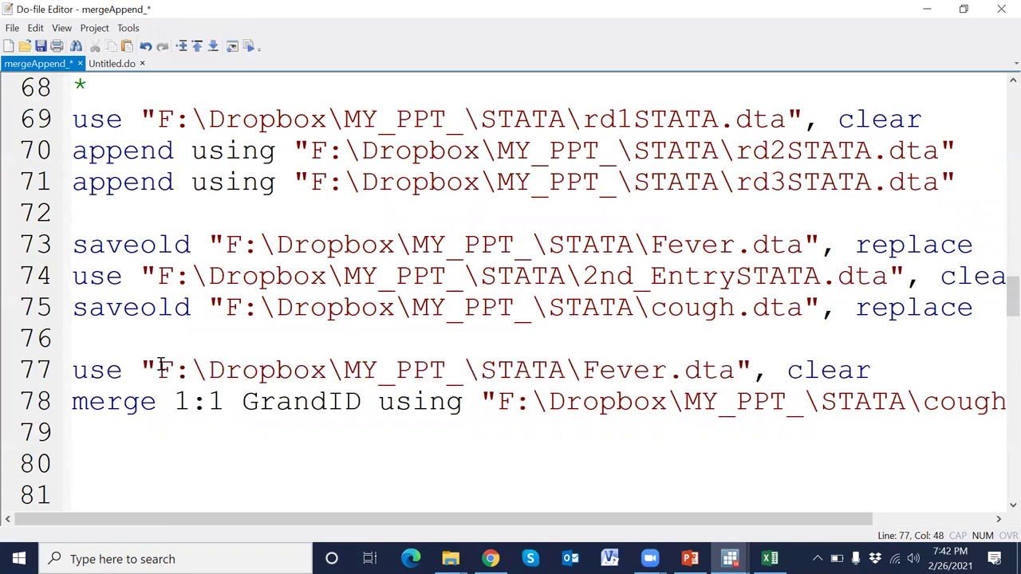
# Review the Fever.dta load line and the merge line with its GrandID key, and save the mergeAppend_ do-file.
pyautogui.click(36, 373)
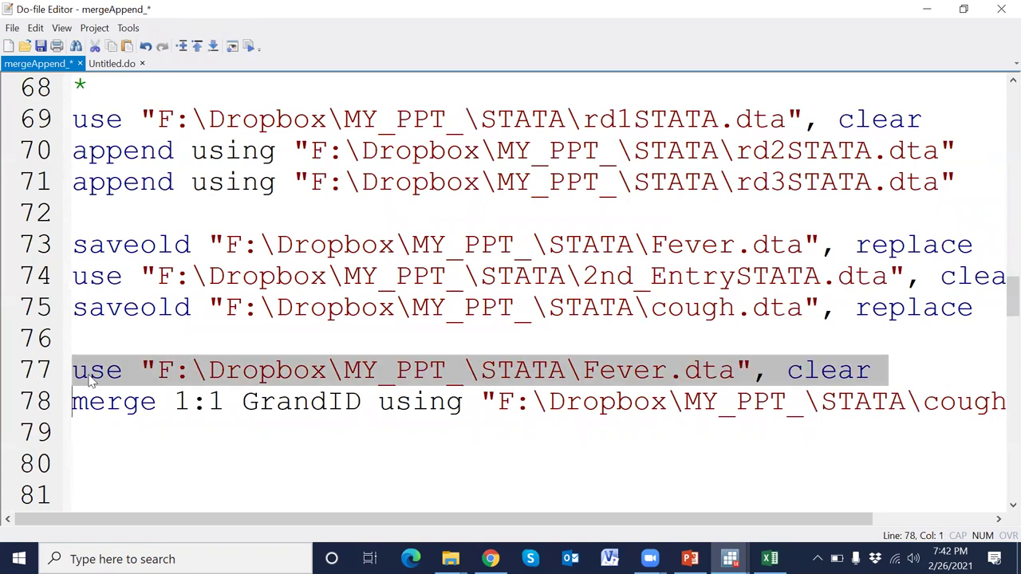
pyautogui.click(34, 411)
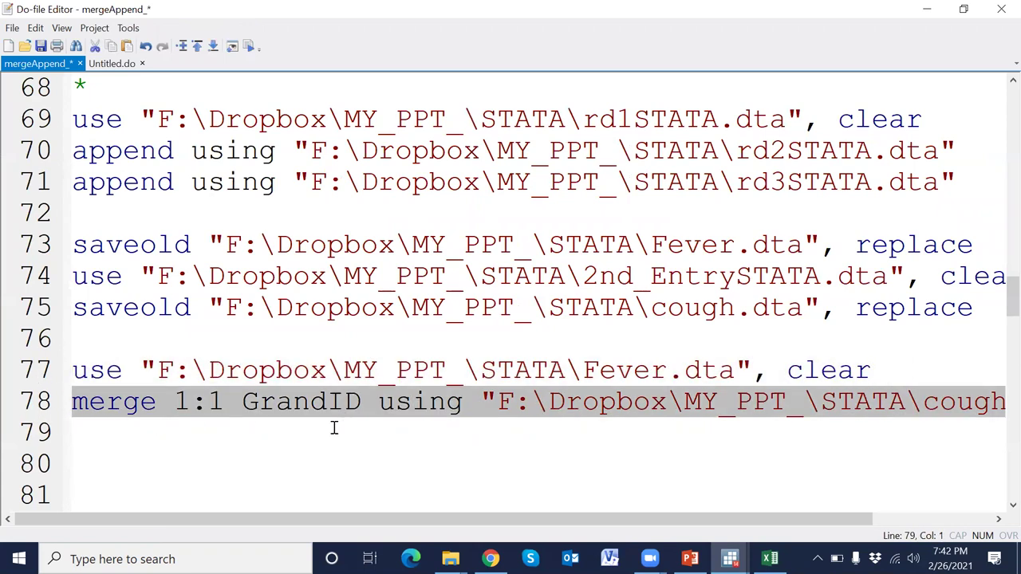
pyautogui.doubleClick(293, 405)
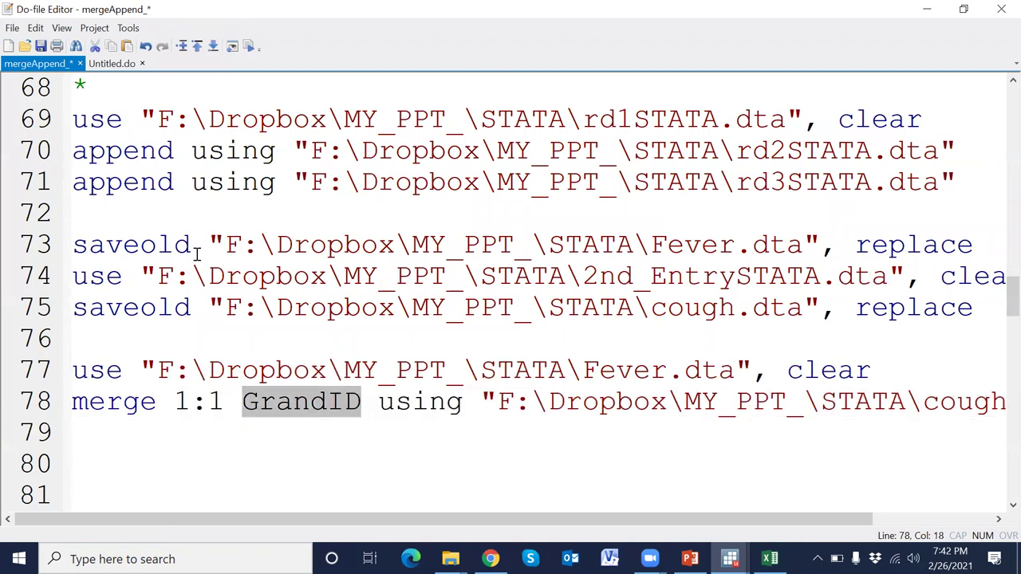
pyautogui.click(41, 45)
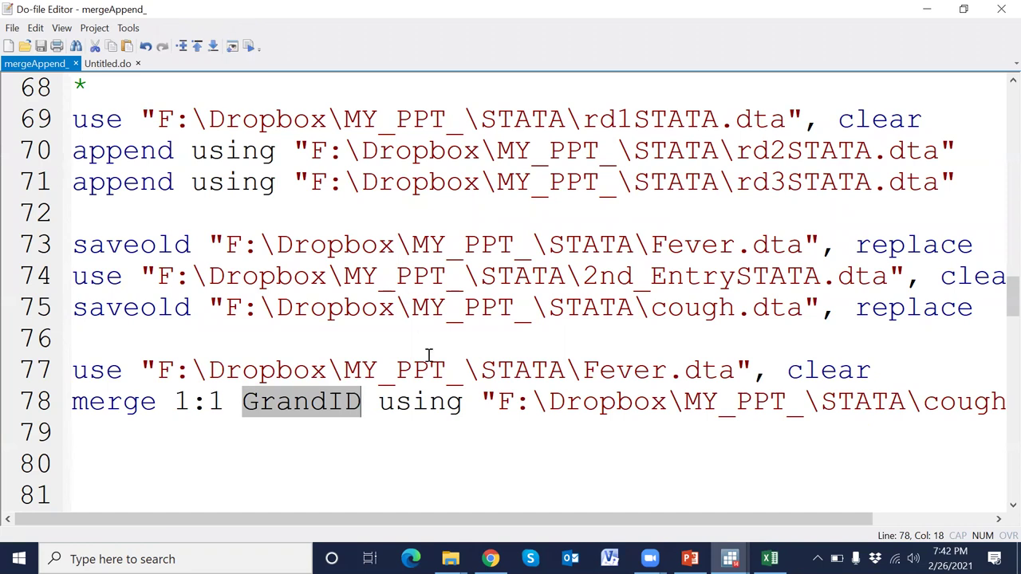
# Open the merged dataset in the Data Editor and look through the round and ID columns together.
pyautogui.click(729, 558)
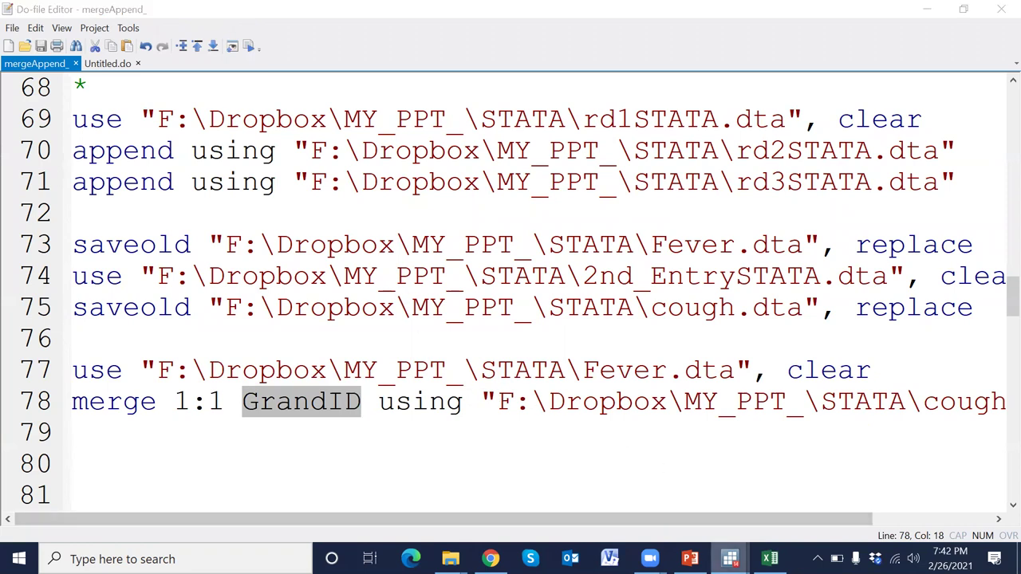
pyautogui.click(659, 491)
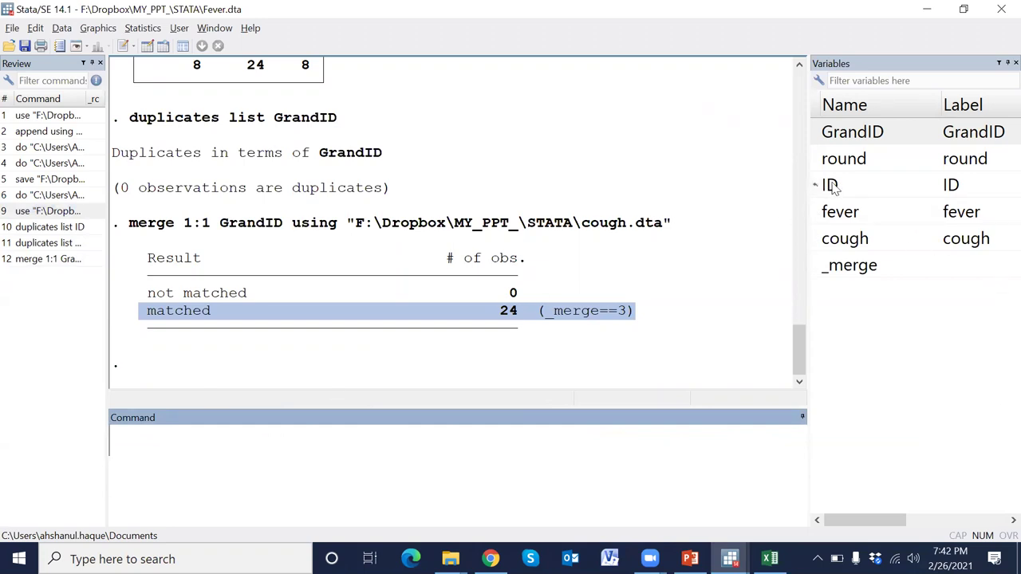
pyautogui.click(147, 46)
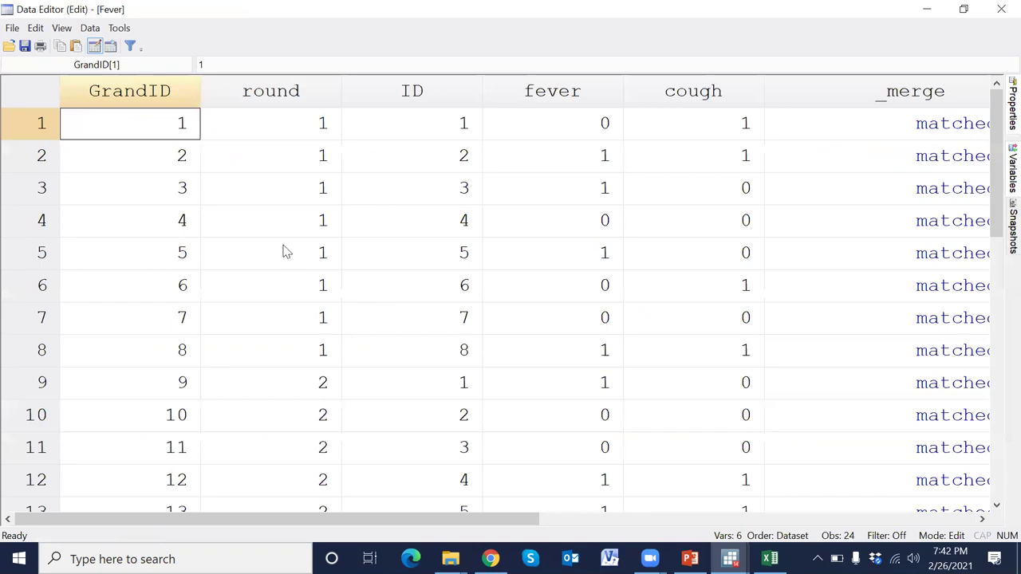
pyautogui.moveTo(403, 92); pyautogui.dragTo(323, 92)
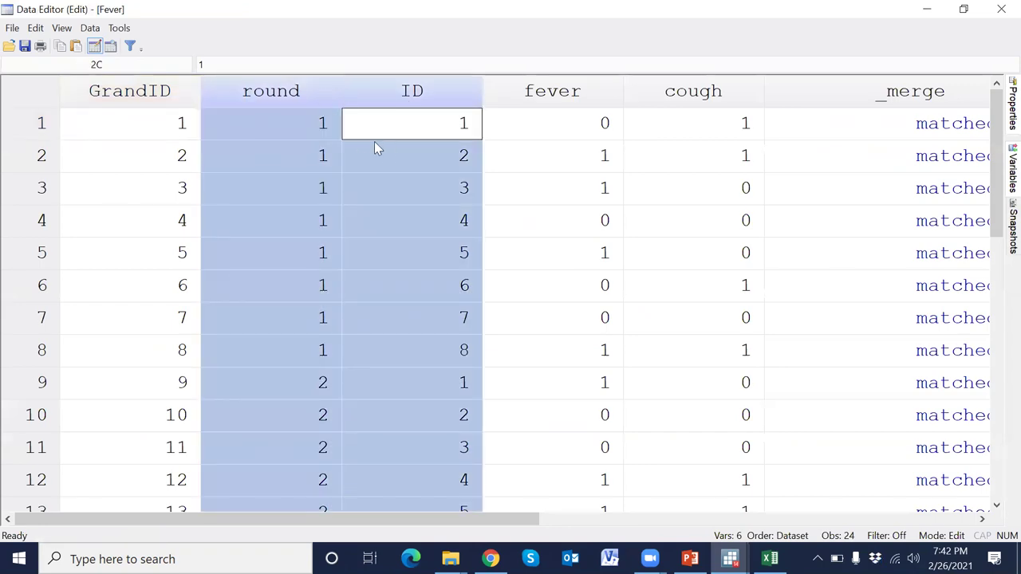
pyautogui.scroll(-7, 347, 426)
pyautogui.scroll(7, 348, 437)
# Compare the round values of the repeated ID 1 in rows 1 and 9, and close the Data Editor.
pyautogui.click(460, 130)
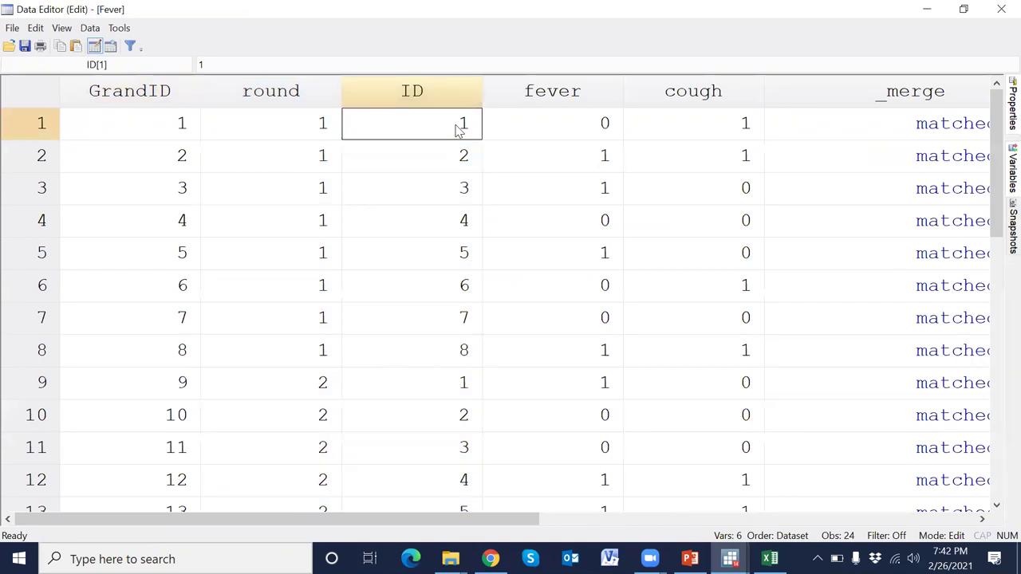
pyautogui.click(471, 386)
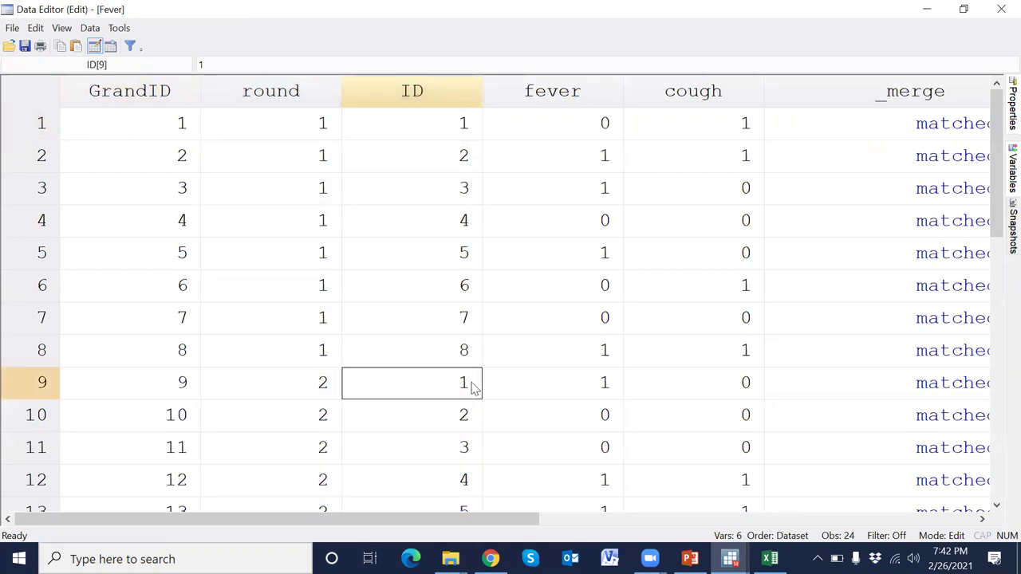
pyautogui.click(455, 127)
pyautogui.click(323, 130)
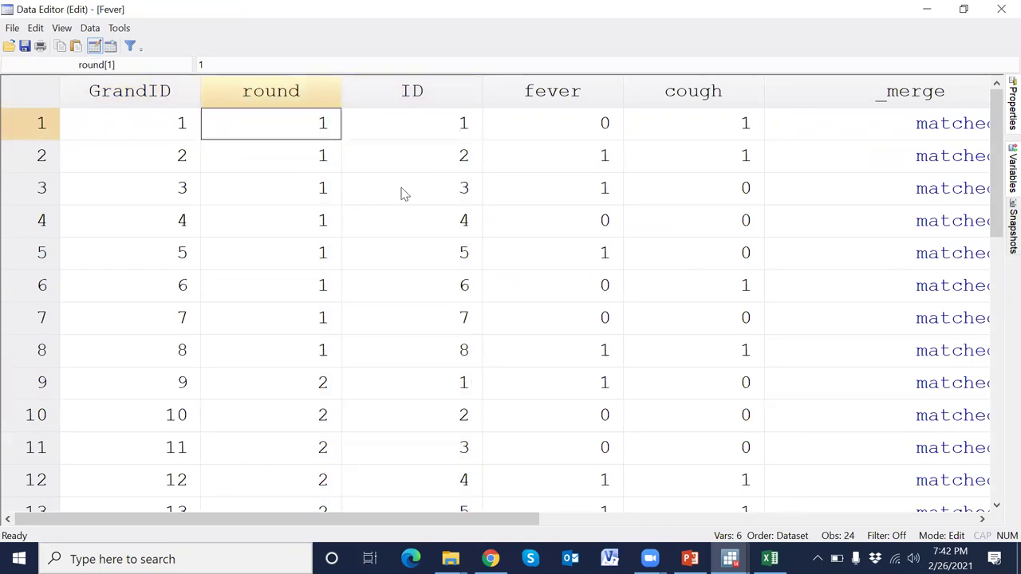
pyautogui.click(474, 390)
pyautogui.click(333, 387)
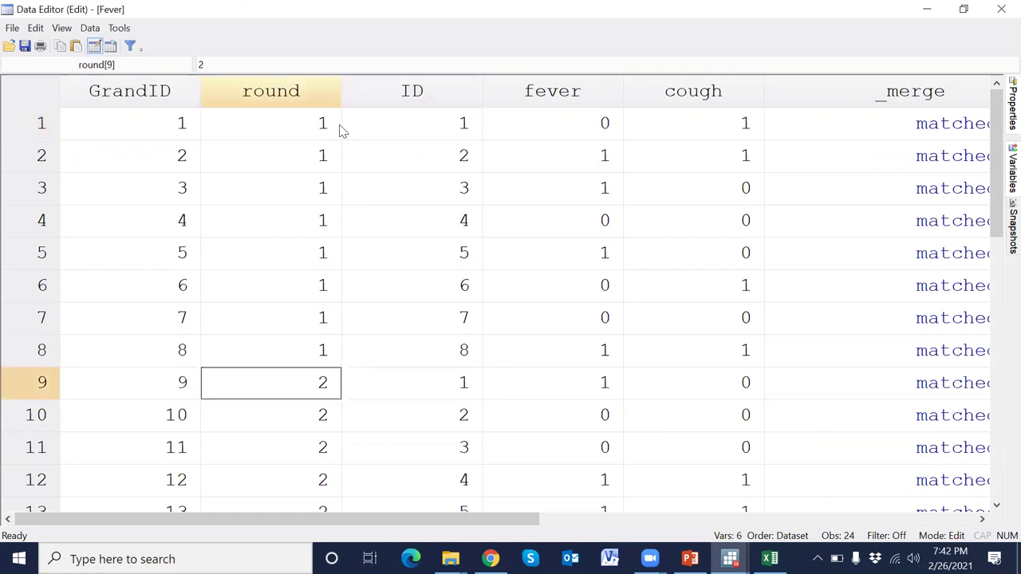
pyautogui.moveTo(312, 94); pyautogui.dragTo(378, 98)
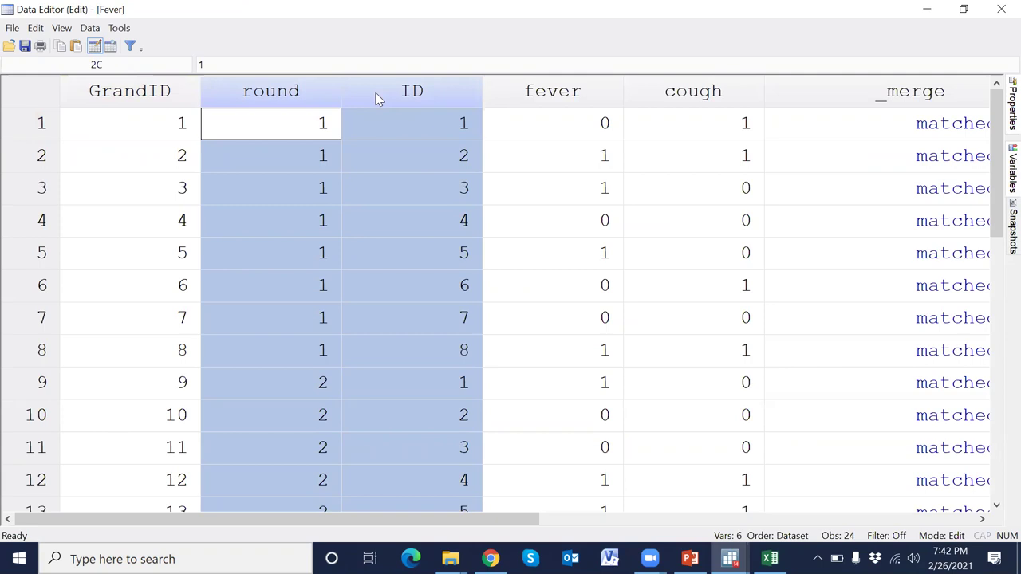
pyautogui.click(1001, 9)
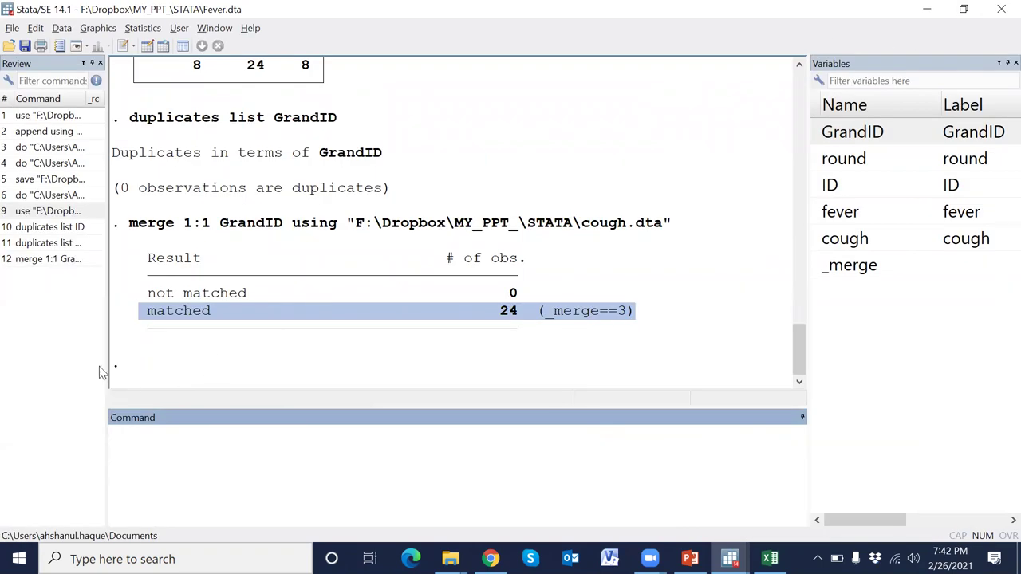
# Rerun the duplicates list command with round and ID in place of GrandID.
pyautogui.click(64, 244)
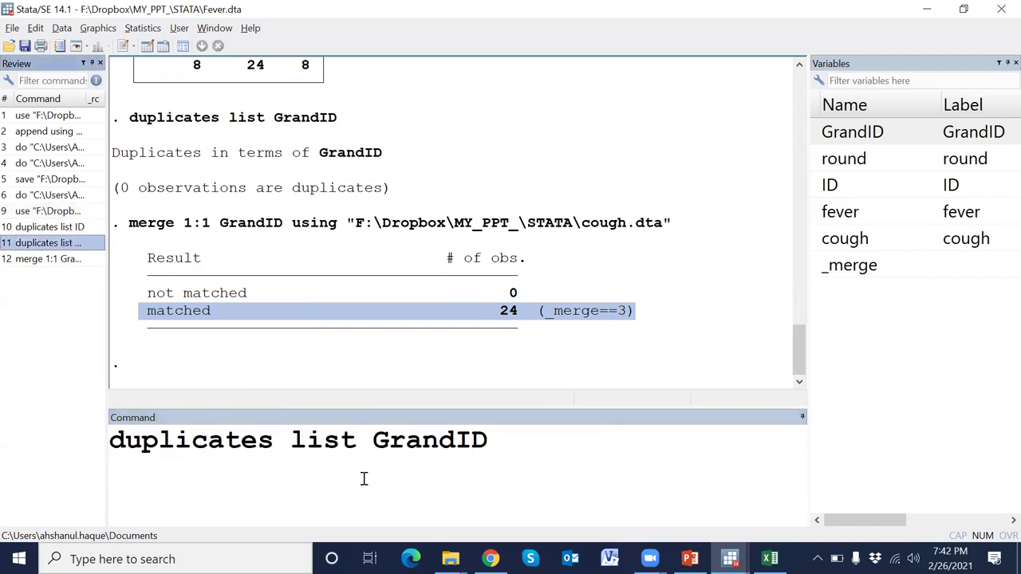
pyautogui.doubleClick(408, 447)
pyautogui.press('BackSpace')
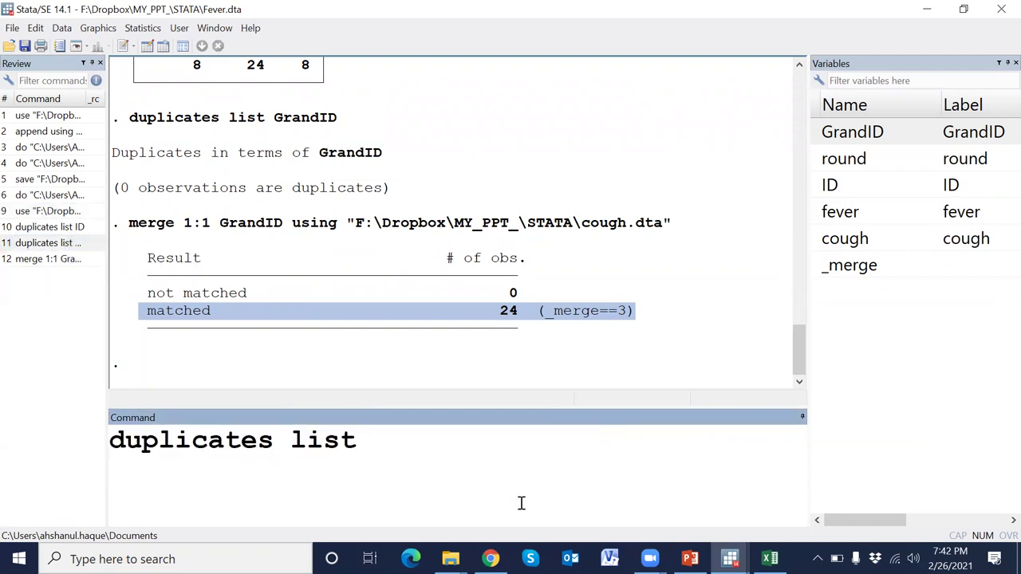
pyautogui.doubleClick(830, 160)
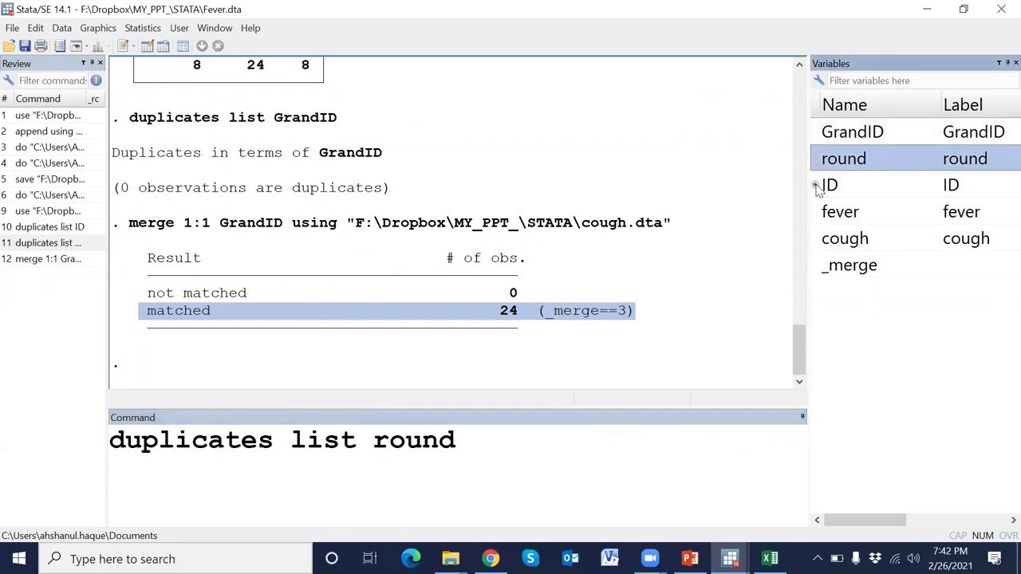
pyautogui.doubleClick(827, 185)
pyautogui.moveTo(381, 444); pyautogui.dragTo(527, 447)
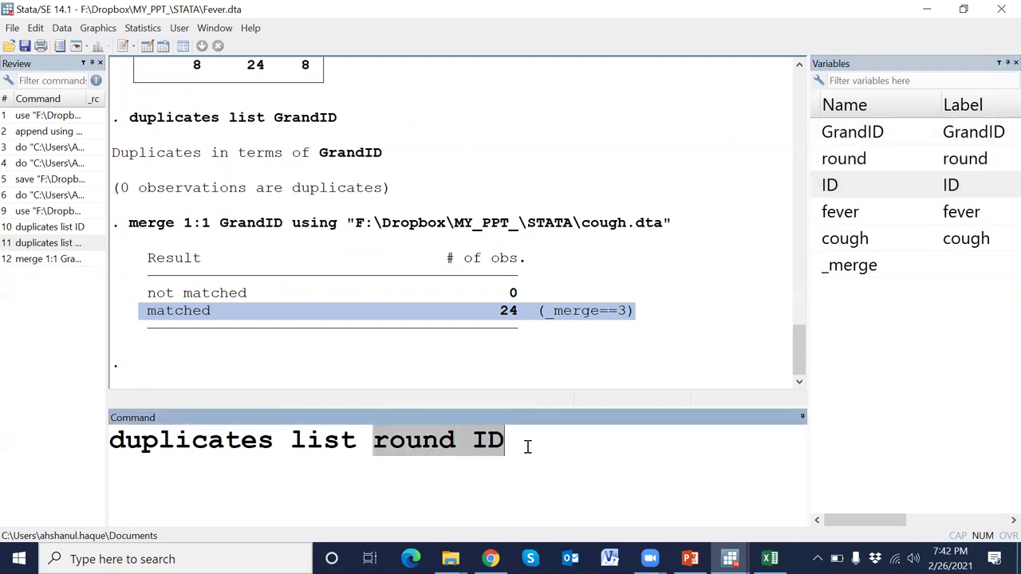
pyautogui.click(535, 446)
pyautogui.press('Return')
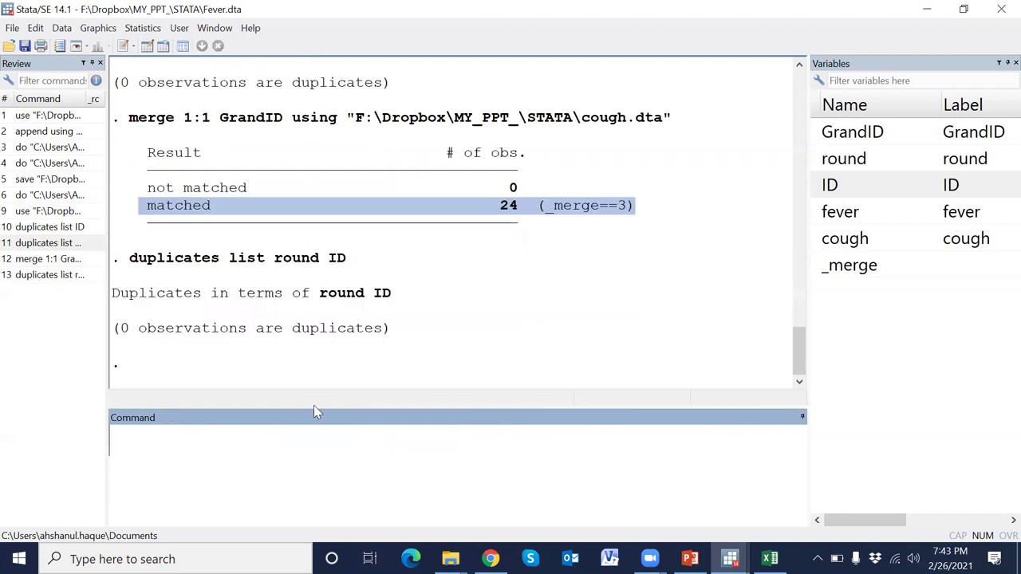
# Check the duplicates result for round and ID, and clear the results output.
pyautogui.moveTo(391, 329)
pyautogui.mouseDown()
pyautogui.moveTo(105, 328)
pyautogui.moveTo(399, 346)
pyautogui.mouseUp()
pyautogui.click(125, 330)
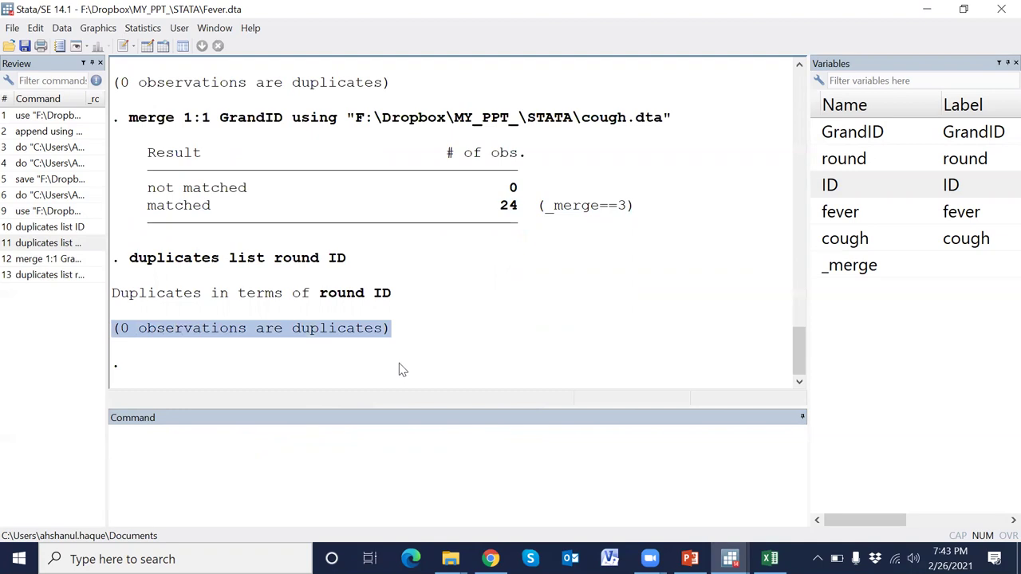
pyautogui.rightClick(510, 269)
pyautogui.click(557, 367)
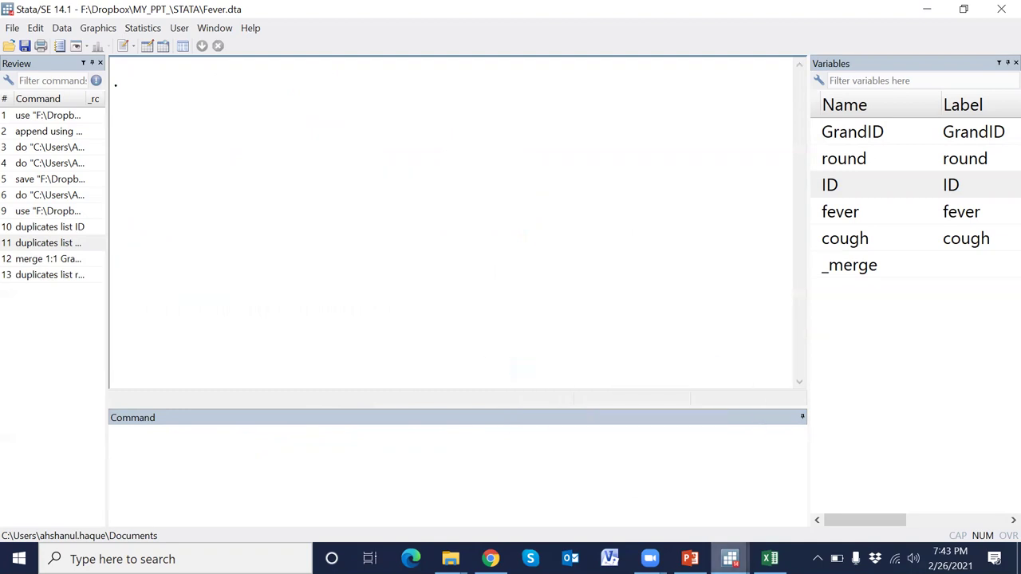
# Return to the mergeAppend_ do-file and remove the GrandID key from the merge 1:1 command.
pyautogui.click(770, 558)
pyautogui.moveTo(730, 559)
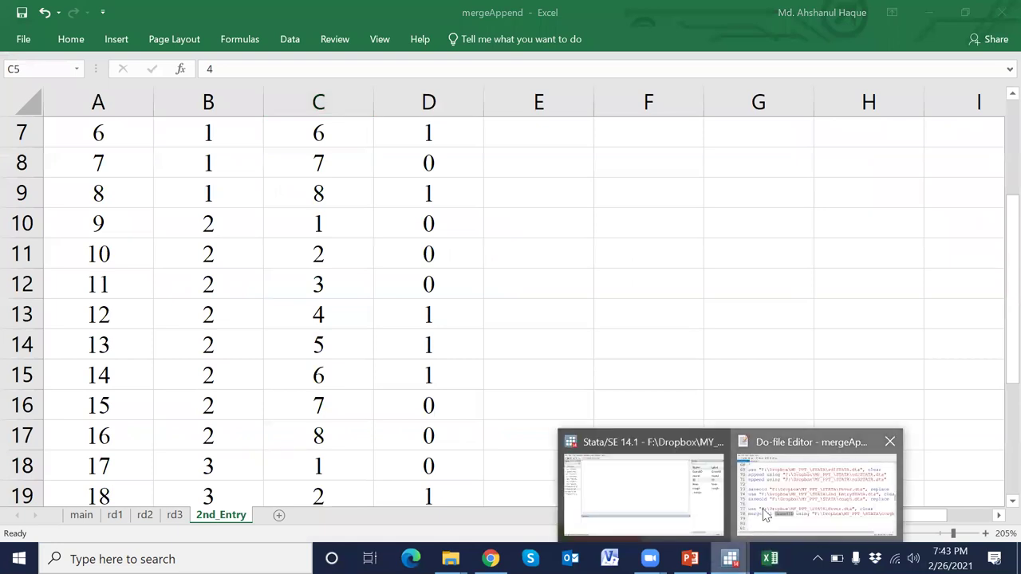
pyautogui.click(763, 512)
pyautogui.doubleClick(326, 402)
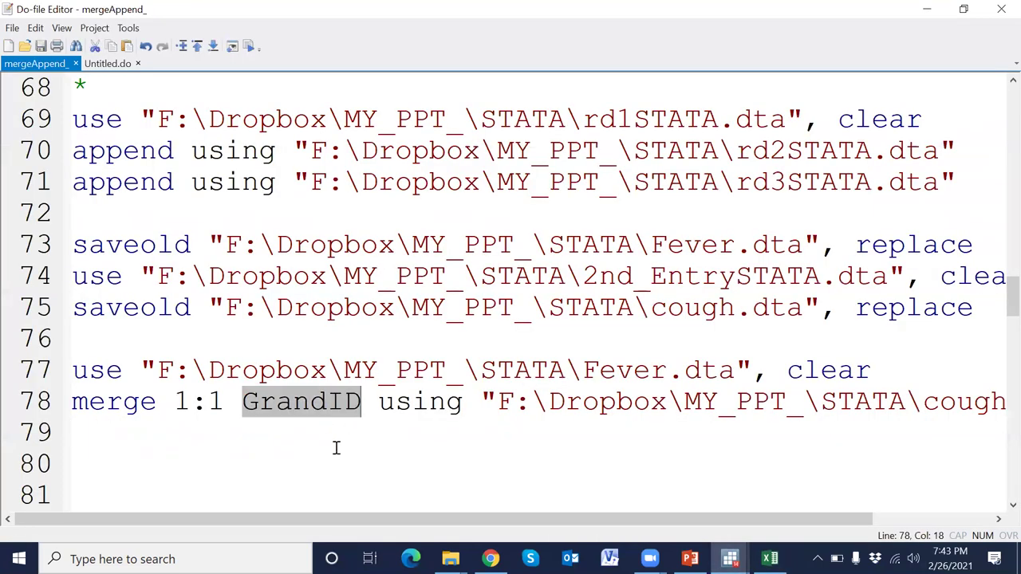
pyautogui.press('Delete')
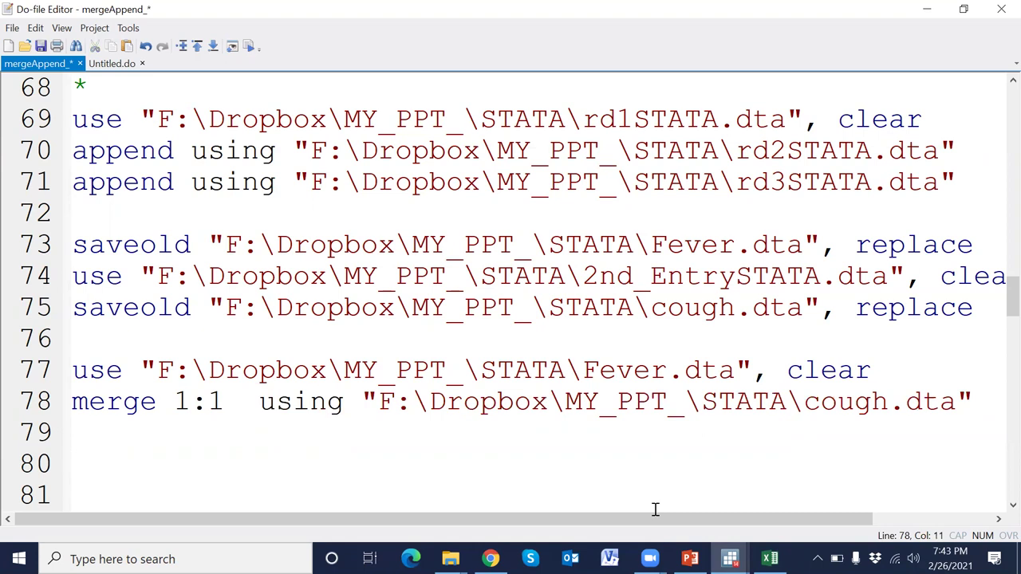
# Insert the variable names round and ID as the keys of the merge 1:1 command in the mergeAppend_ do-file.
pyautogui.moveTo(730, 558)
pyautogui.click(630, 510)
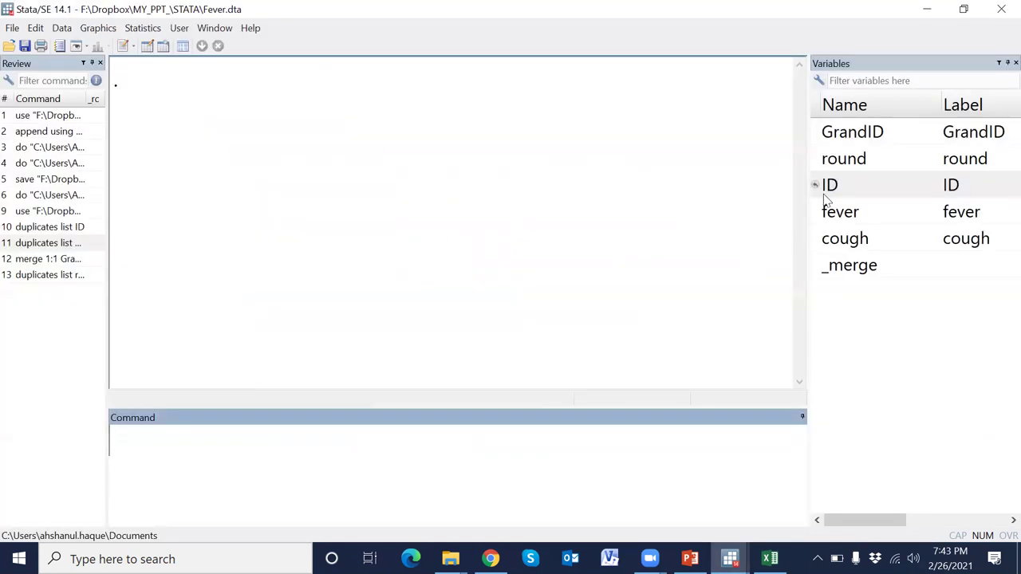
pyautogui.click(818, 164)
pyautogui.click(816, 185)
pyautogui.click(353, 447)
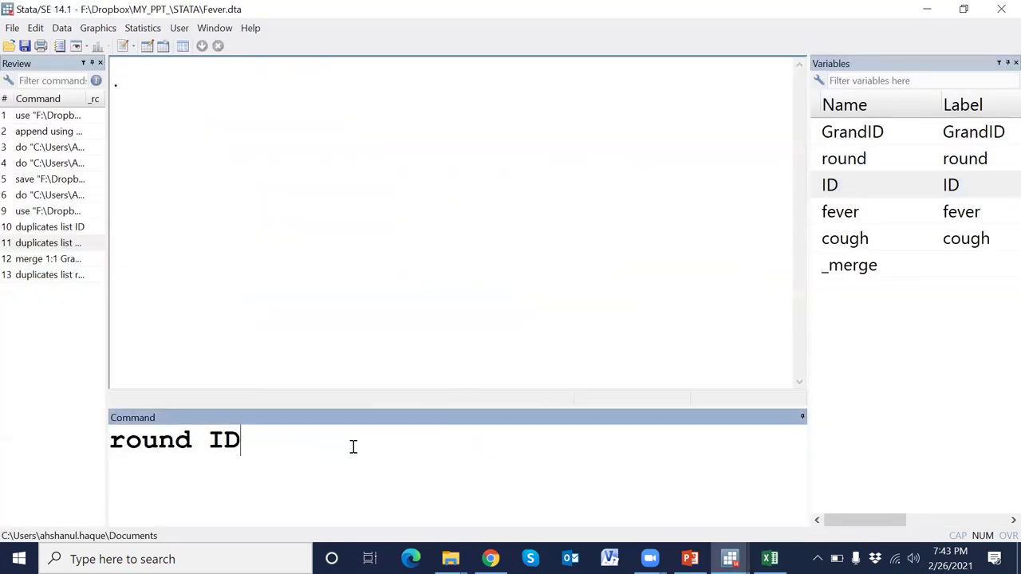
pyautogui.hotkey('ctrl', 'shift', 'Left')
pyautogui.hotkey('ctrl', 'shift', 'Left')
pyautogui.hotkey('ctrl', 'x')
pyautogui.hotkey('alt', 'Tab')
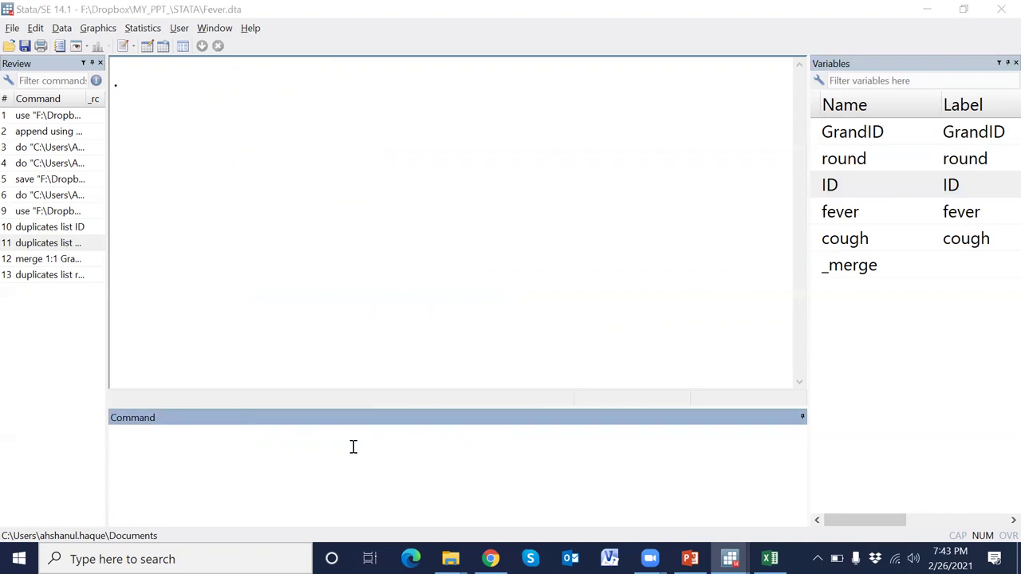
pyautogui.hotkey('ctrl', 'v')
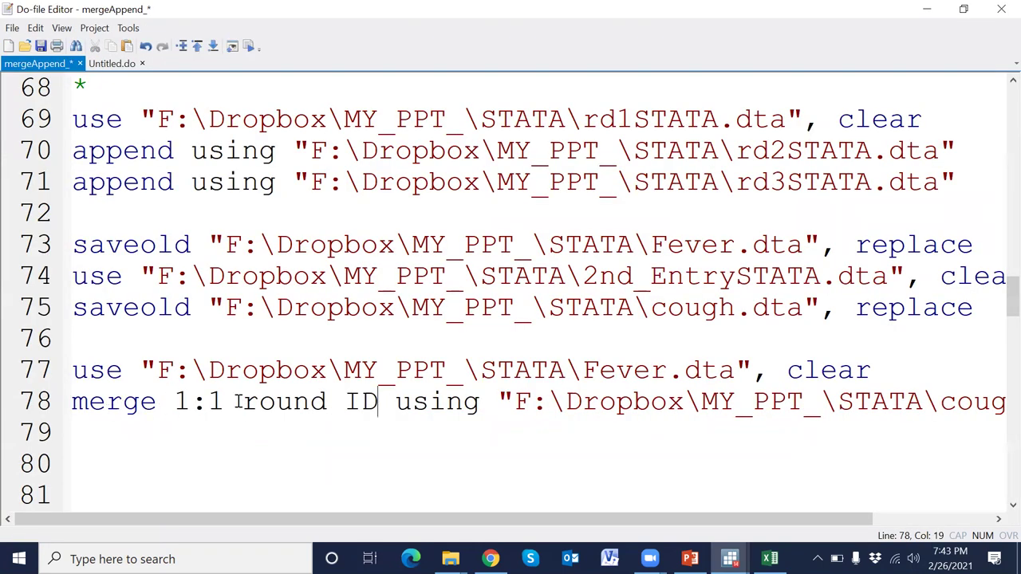
# Review the parts of the merge command: the 1:1 type, the round and ID keys, using, and the cough.dta path.
pyautogui.moveTo(175, 402); pyautogui.dragTo(227, 408)
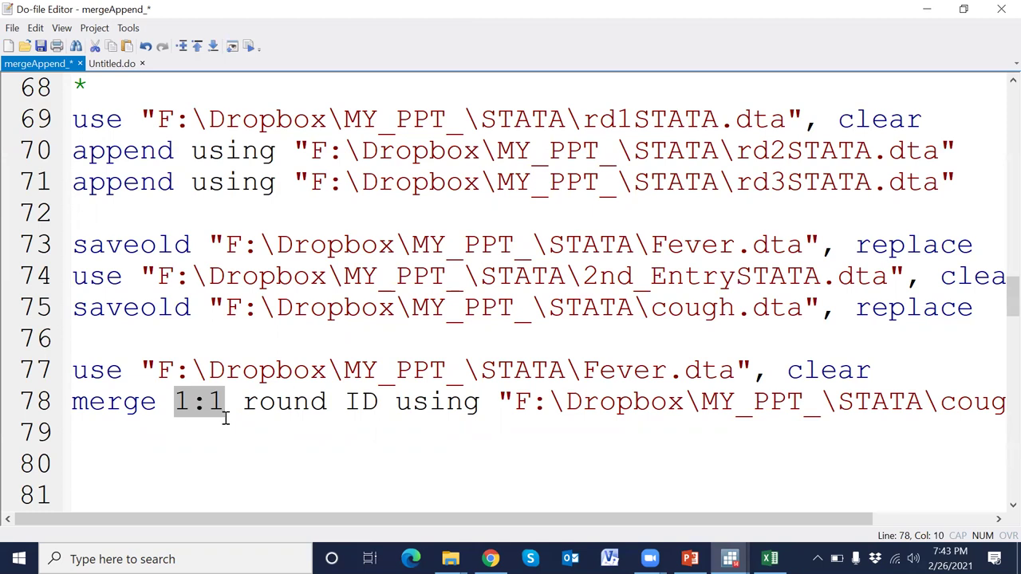
pyautogui.moveTo(243, 402)
pyautogui.mouseDown()
pyautogui.moveTo(381, 405)
pyautogui.moveTo(244, 398)
pyautogui.mouseUp()
pyautogui.moveTo(397, 403); pyautogui.dragTo(481, 403)
pyautogui.moveTo(424, 522); pyautogui.dragTo(535, 522)
pyautogui.click(873, 401)
pyautogui.click(747, 401)
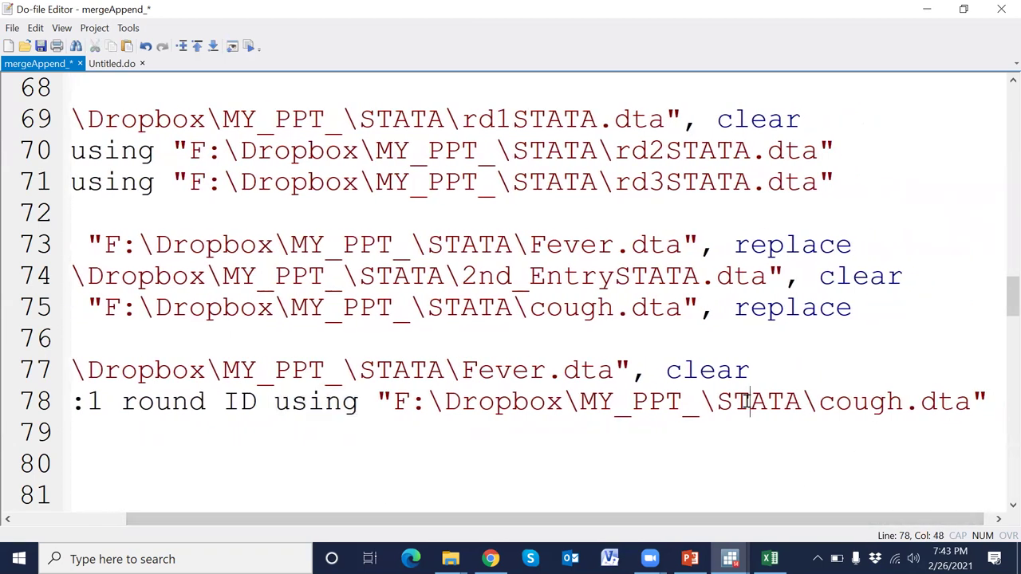
pyautogui.doubleClick(747, 401)
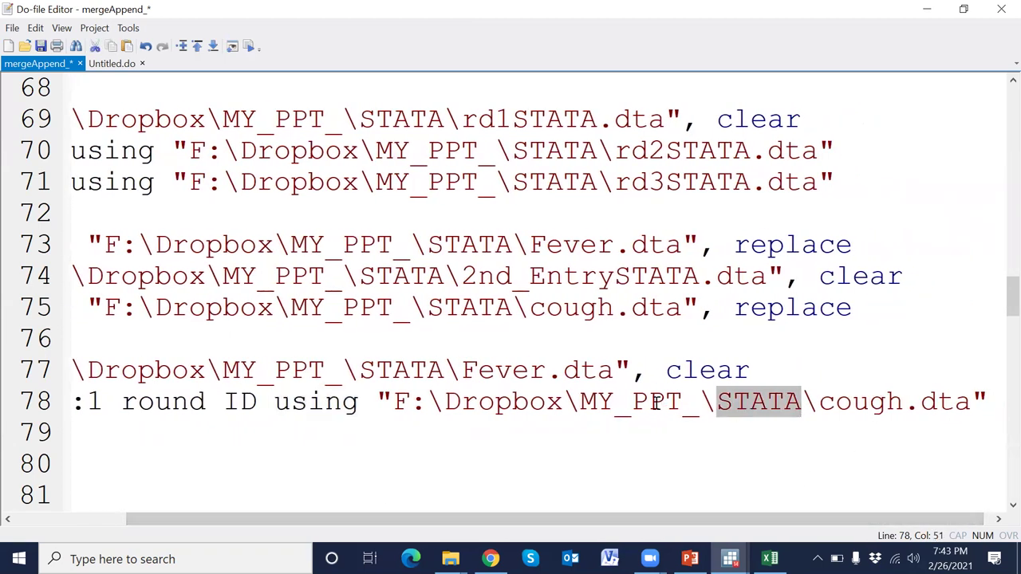
pyautogui.doubleClick(654, 401)
pyautogui.click(489, 406)
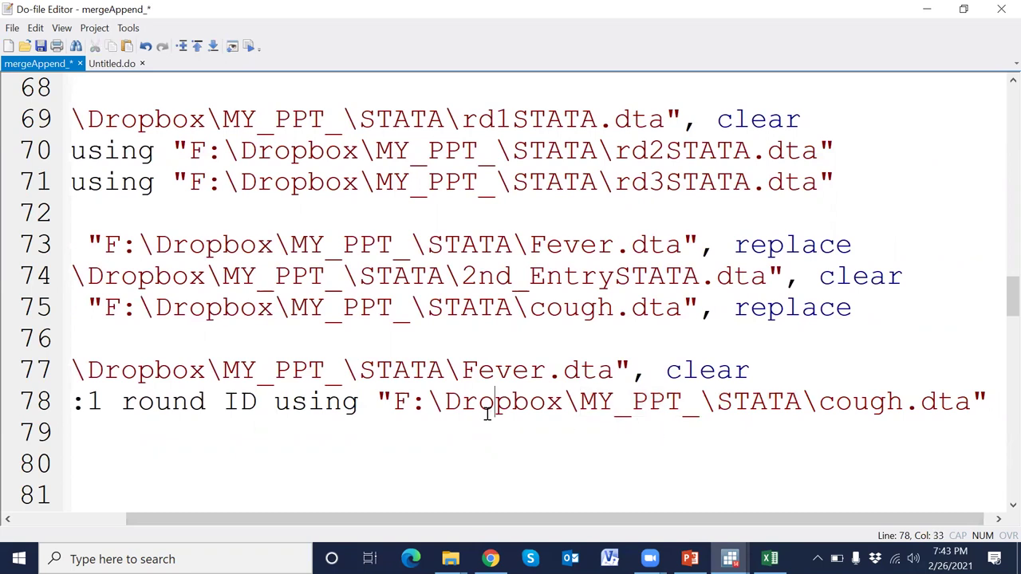
pyautogui.moveTo(394, 521); pyautogui.dragTo(280, 522)
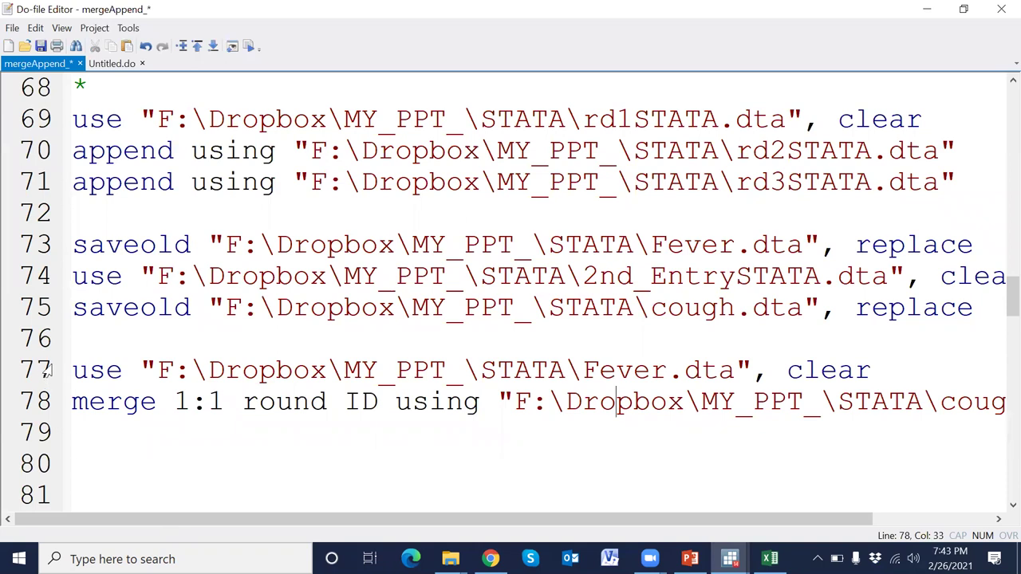
# Run the use Fever.dta and merge 1:1 round ID lines, and check the merge result in the main Stata window.
pyautogui.moveTo(61, 369); pyautogui.dragTo(57, 408)
pyautogui.hotkey('shift', 'Left')
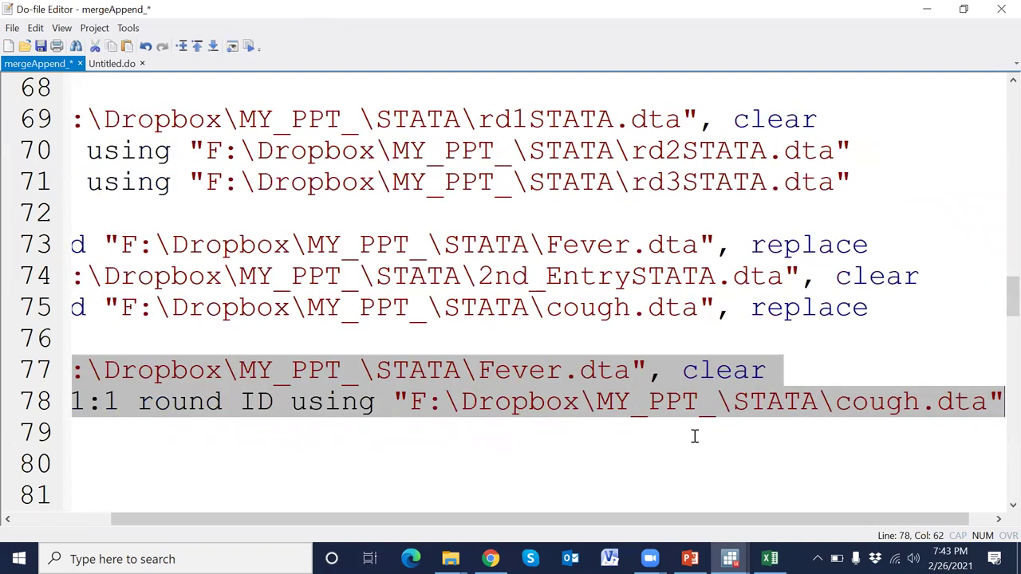
pyautogui.click(730, 558)
pyautogui.click(635, 502)
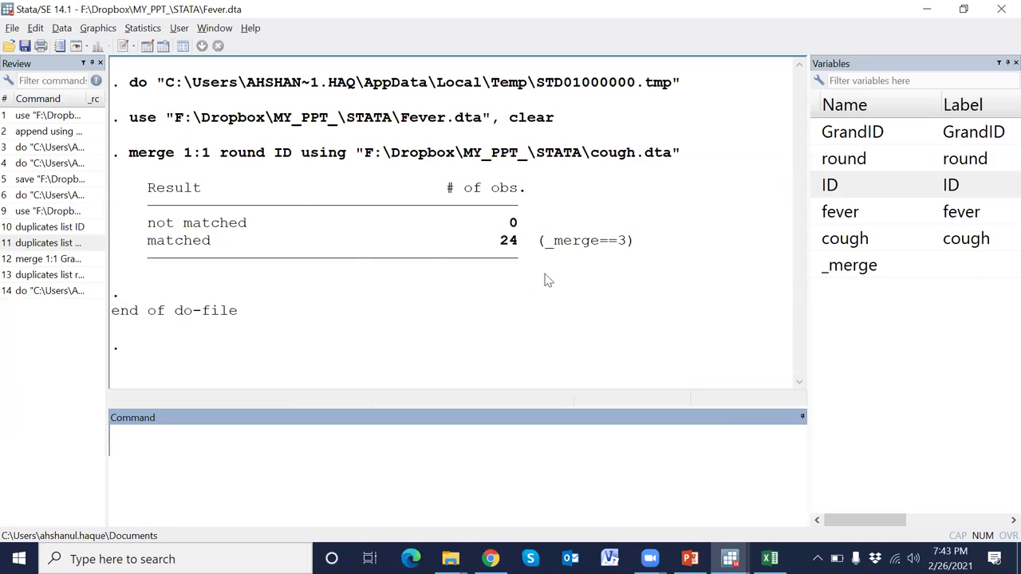
pyautogui.click(12, 28)
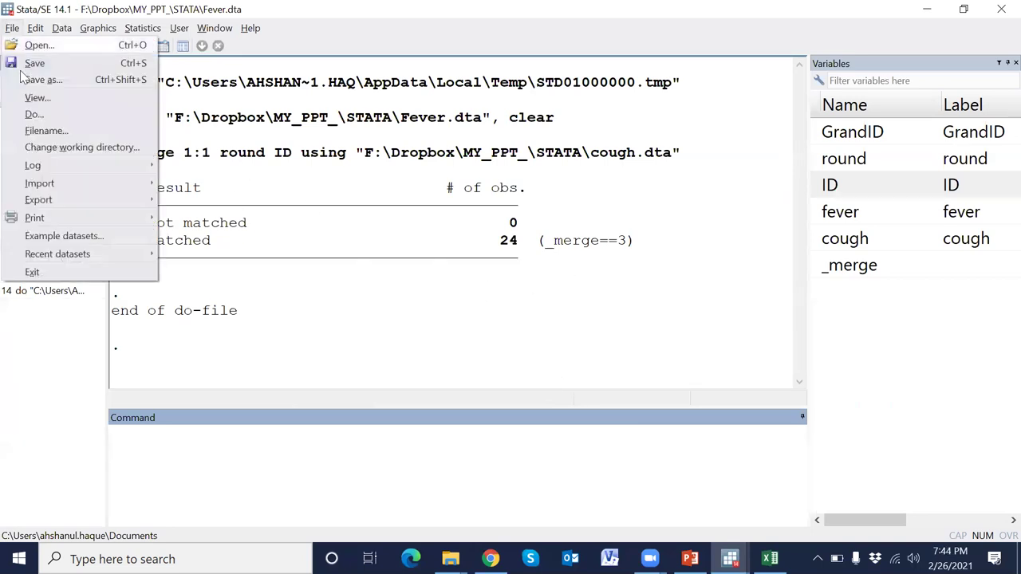
pyautogui.click(550, 323)
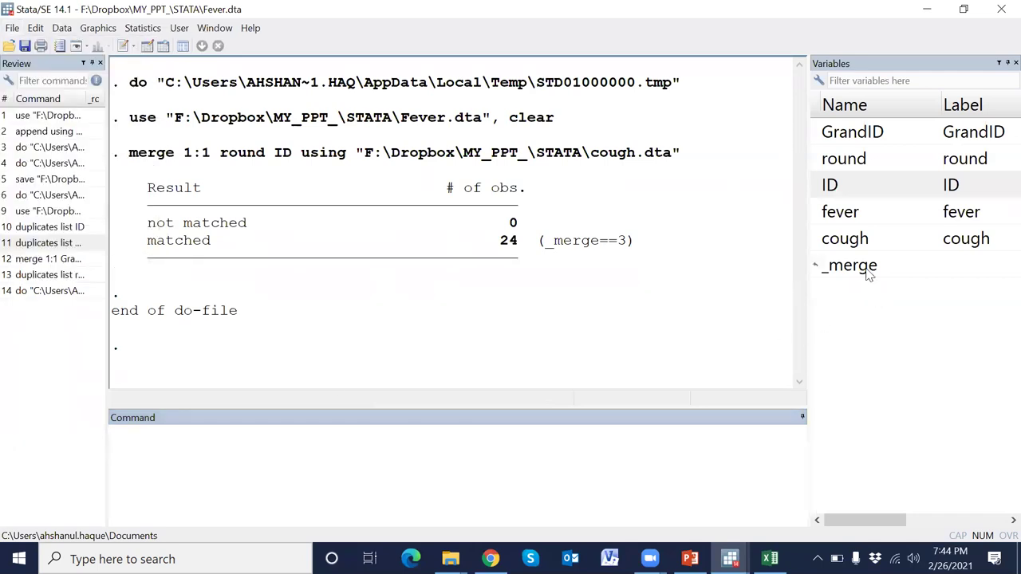
# Drop the _merge variable from the merged dataset.
pyautogui.click(868, 273)
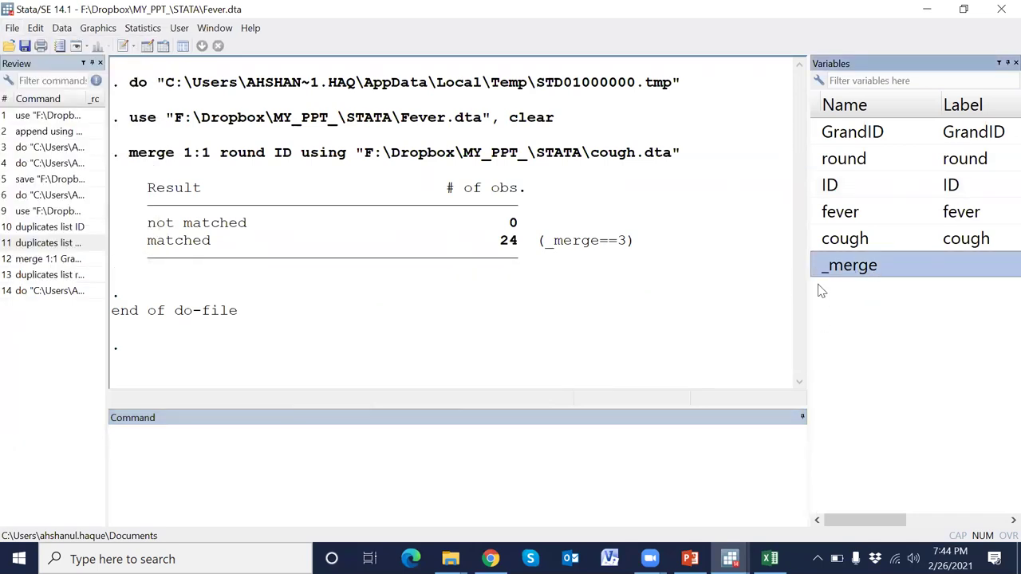
pyautogui.click(370, 463)
pyautogui.write('drop')
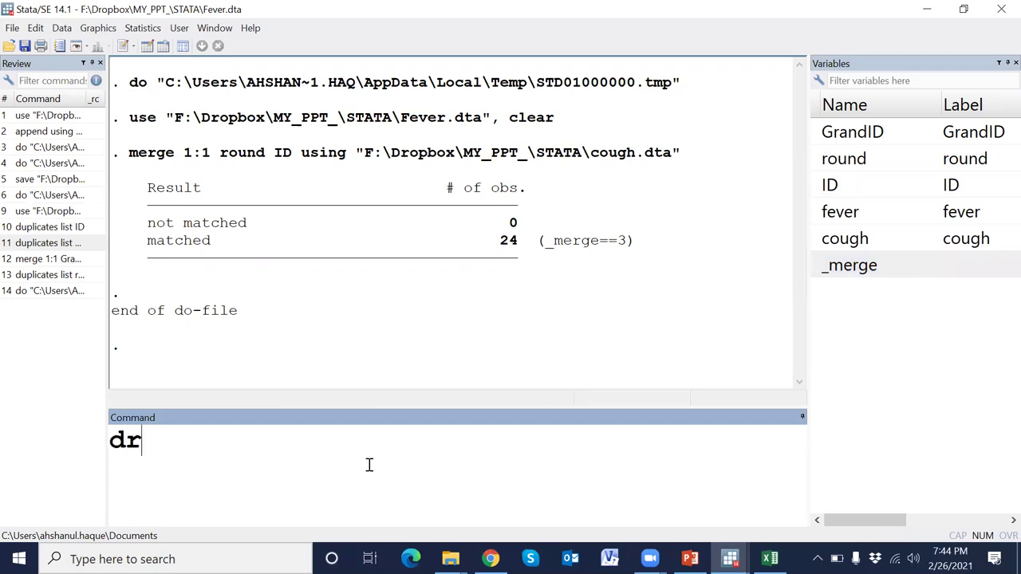
pyautogui.doubleClick(817, 269)
pyautogui.press('Return')
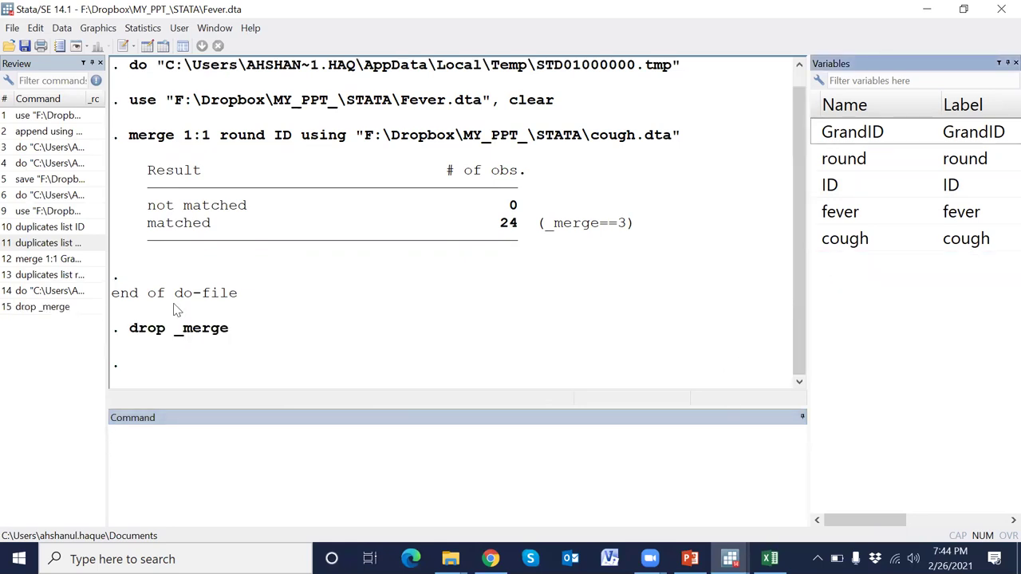
# Copy the executed drop _merge command into the do-file below the merge command, followed by blank lines.
pyautogui.click(81, 308)
pyautogui.click(330, 457)
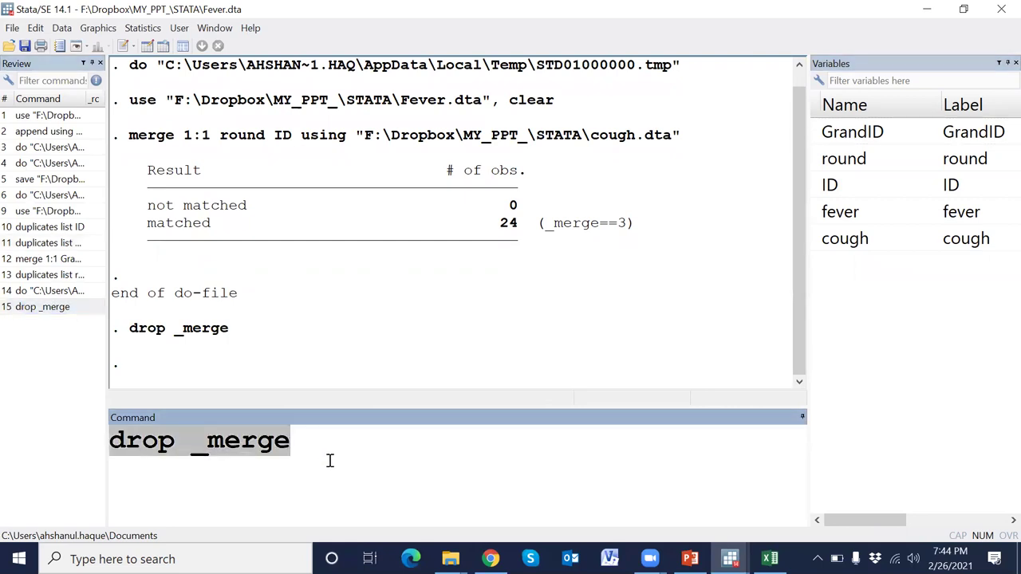
pyautogui.hotkey('ctrl', 'x')
pyautogui.hotkey('alt', 'Tab')
pyautogui.click(160, 446)
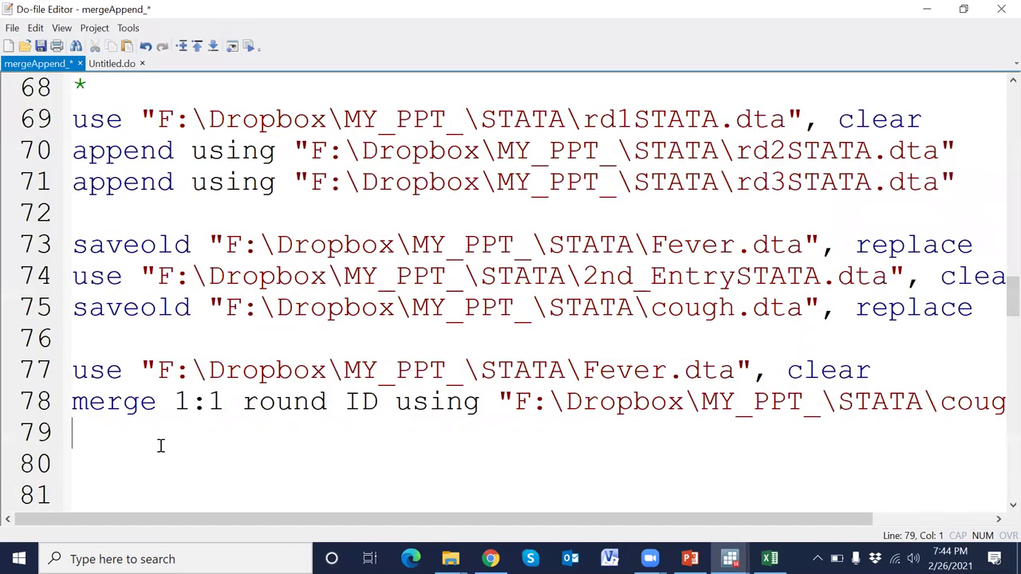
pyautogui.hotkey('ctrl', 'v')
pyautogui.press('Return')
pyautogui.press('Return')
pyautogui.press('Return')
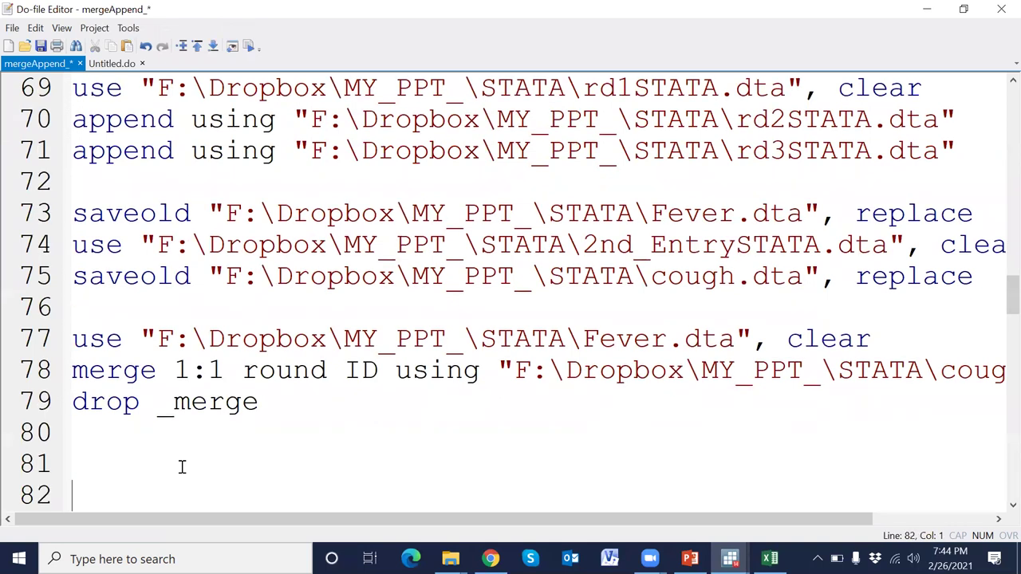
# Duplicate the saveold cough.dta line below the drop _merge command, leaving one blank line between them.
pyautogui.click(36, 280)
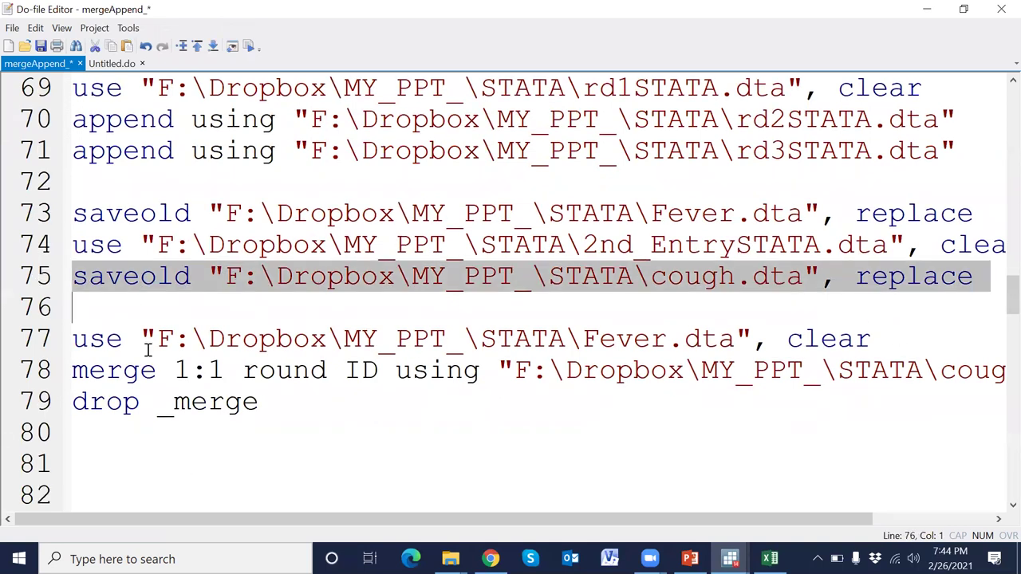
pyautogui.click(134, 452)
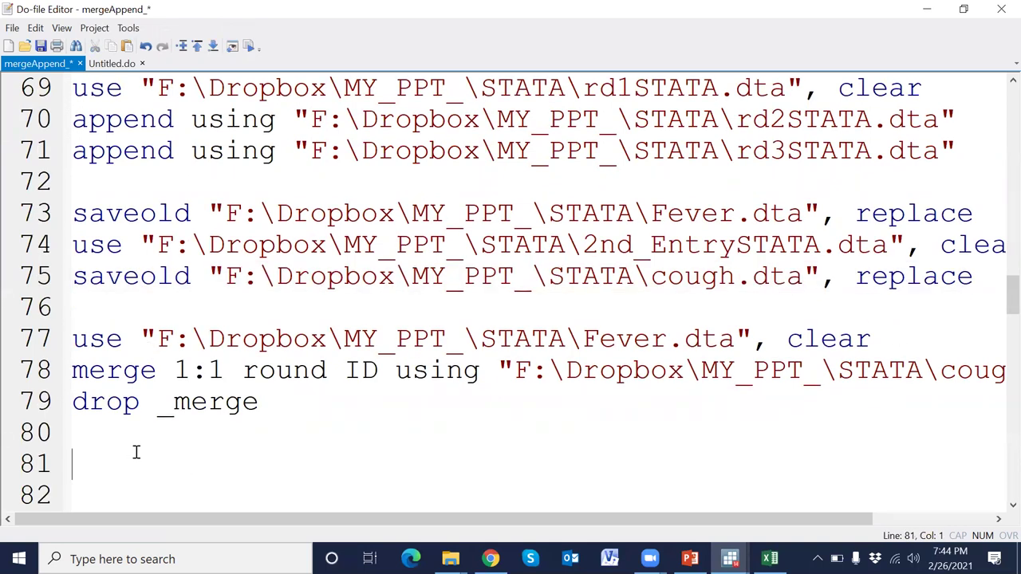
pyautogui.hotkey('ctrl', 'v')
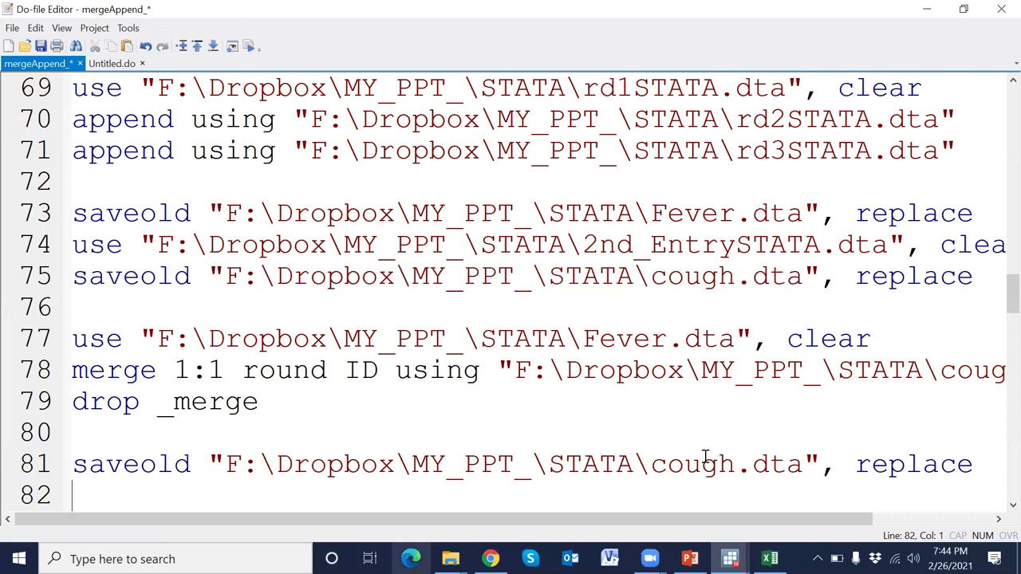
# Change the file name in the copied saveold line to allData.
pyautogui.click(738, 465)
pyautogui.press('BackSpace')
pyautogui.press('BackSpace')
pyautogui.press('BackSpace')
pyautogui.press('BackSpace')
pyautogui.press('BackSpace')
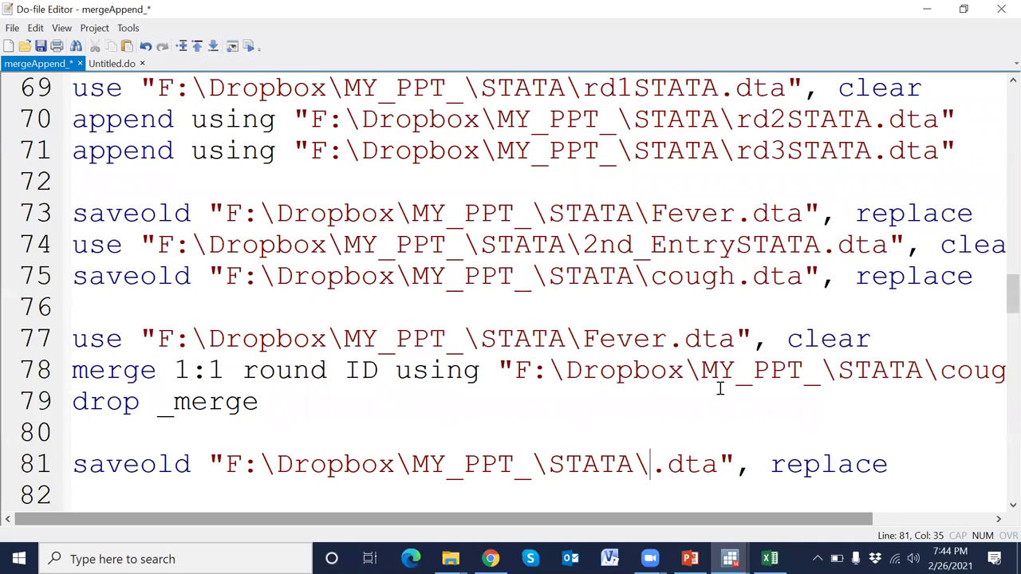
pyautogui.write('all')
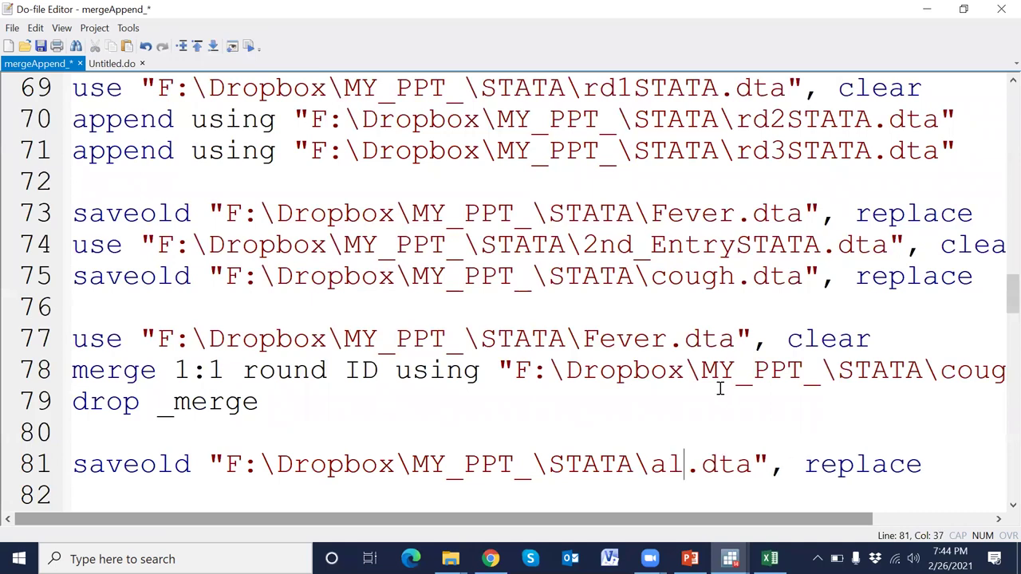
pyautogui.write('Data')
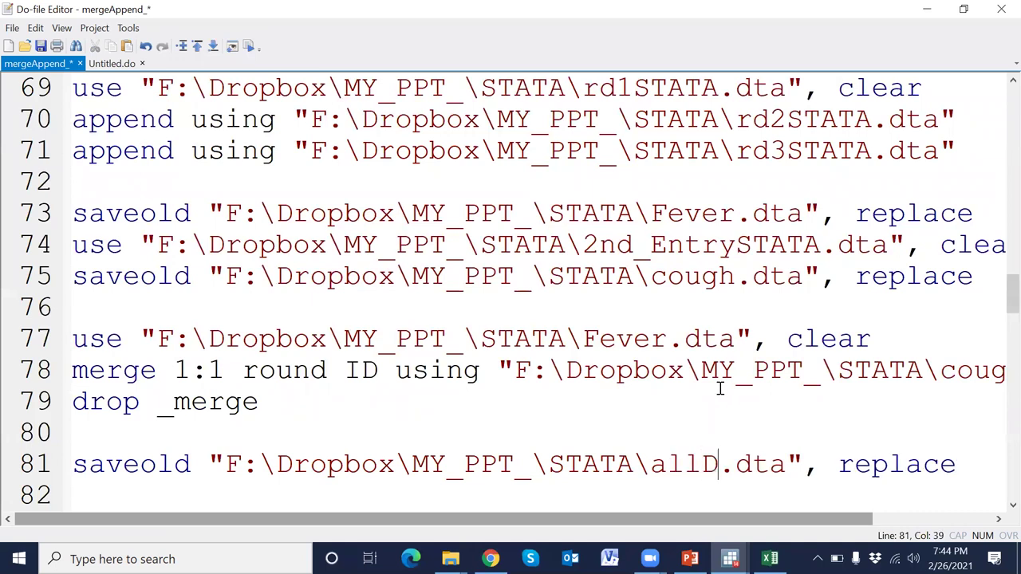
# Run only the saveold allData.dta line, and check the STATA folder in File Explorer for the saved file.
pyautogui.scroll(-1, 719, 388)
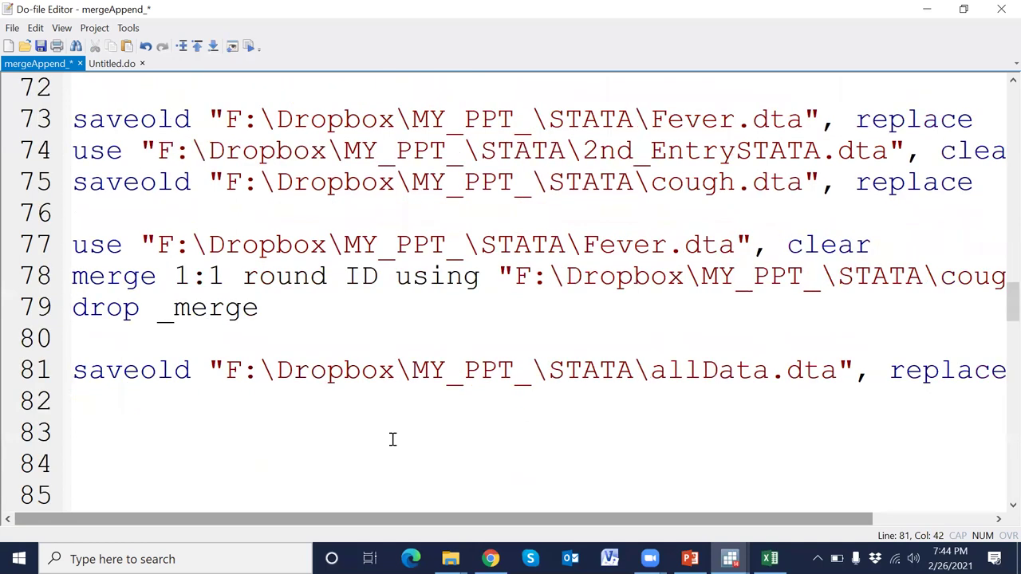
pyautogui.click(28, 370)
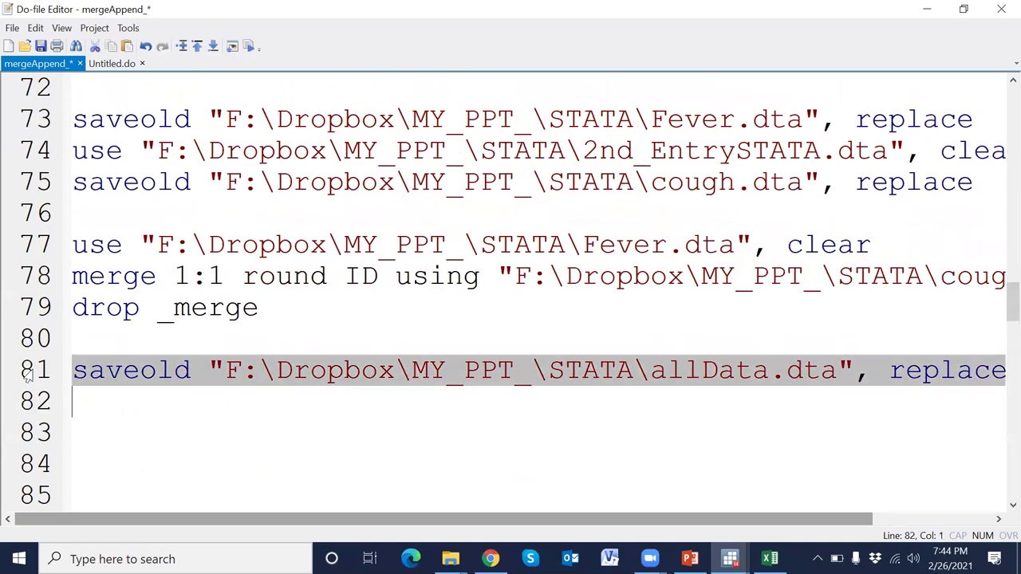
pyautogui.click(249, 46)
pyautogui.click(450, 558)
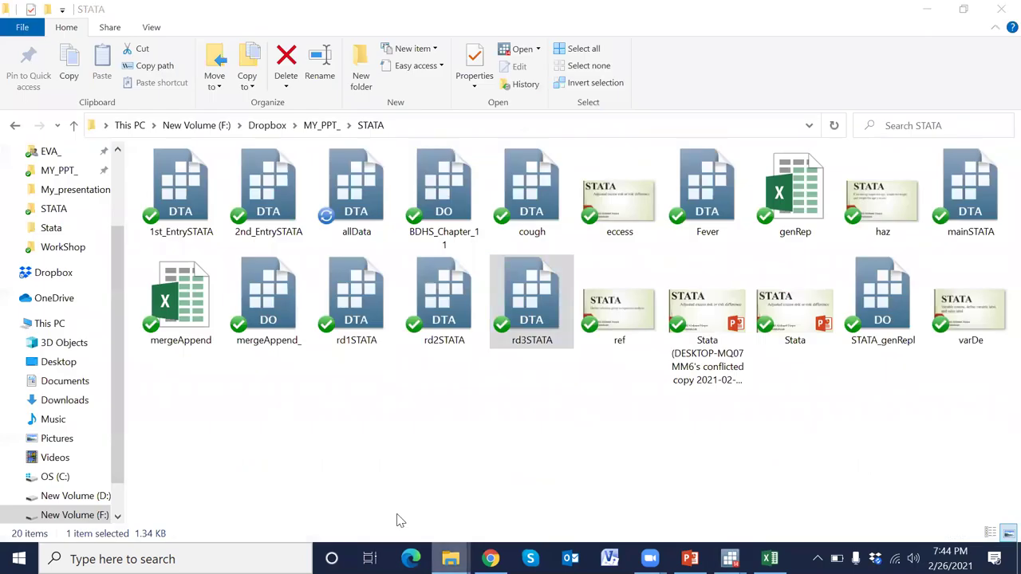
pyautogui.click(501, 392)
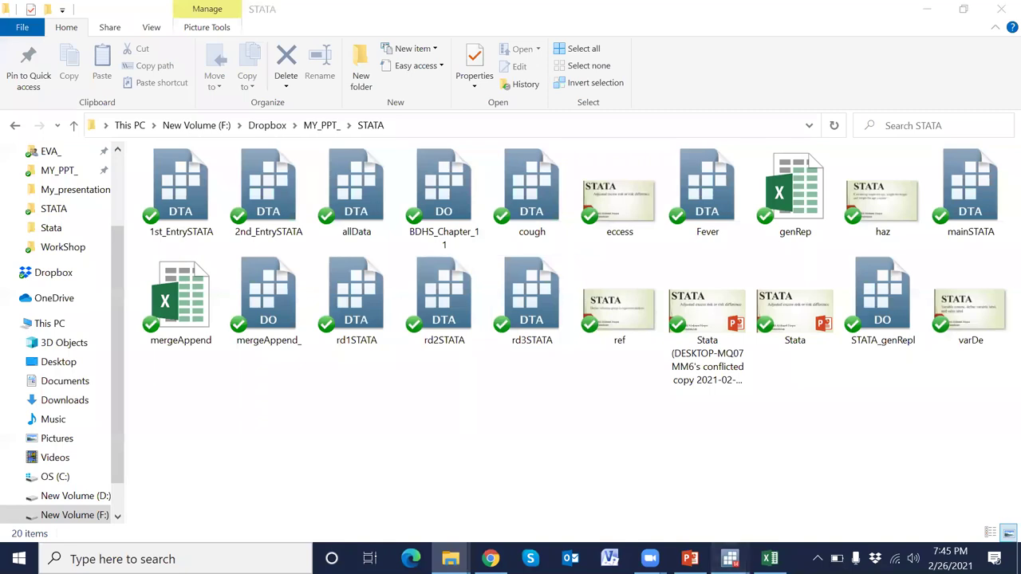
# Switch back to the main Stata window and open the mainSTATA dataset.
pyautogui.click(730, 559)
pyautogui.click(661, 501)
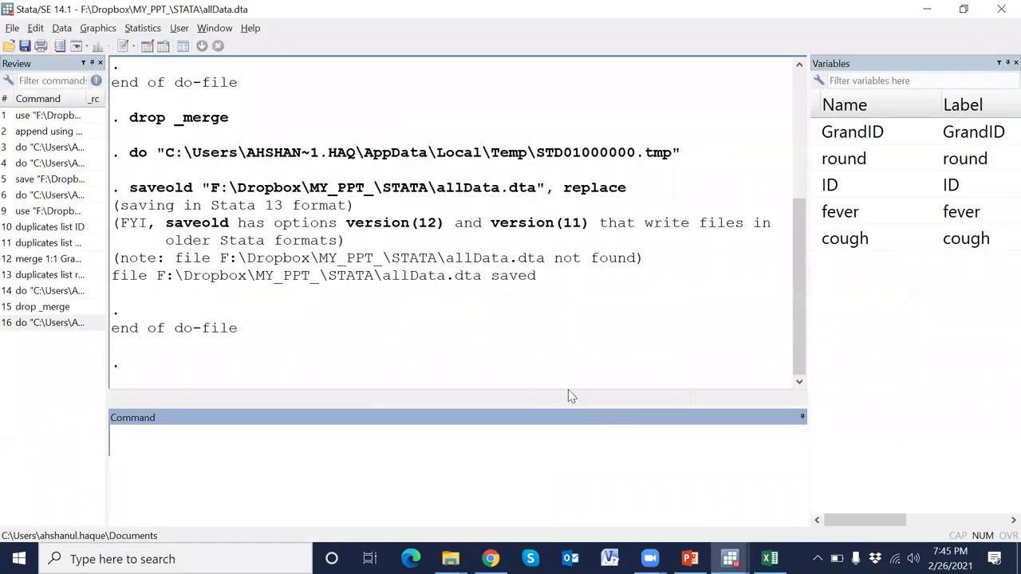
pyautogui.click(9, 45)
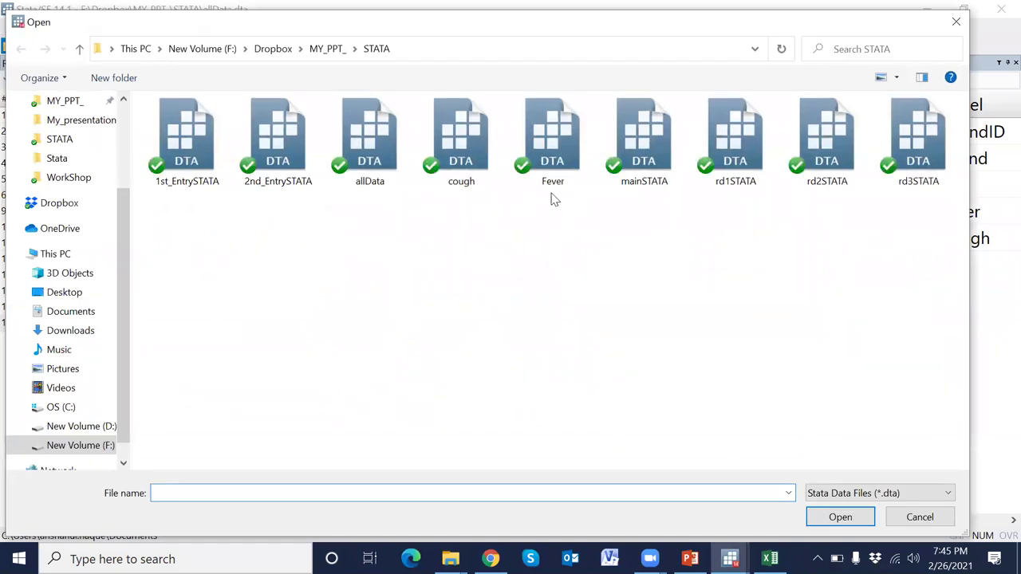
pyautogui.doubleClick(650, 164)
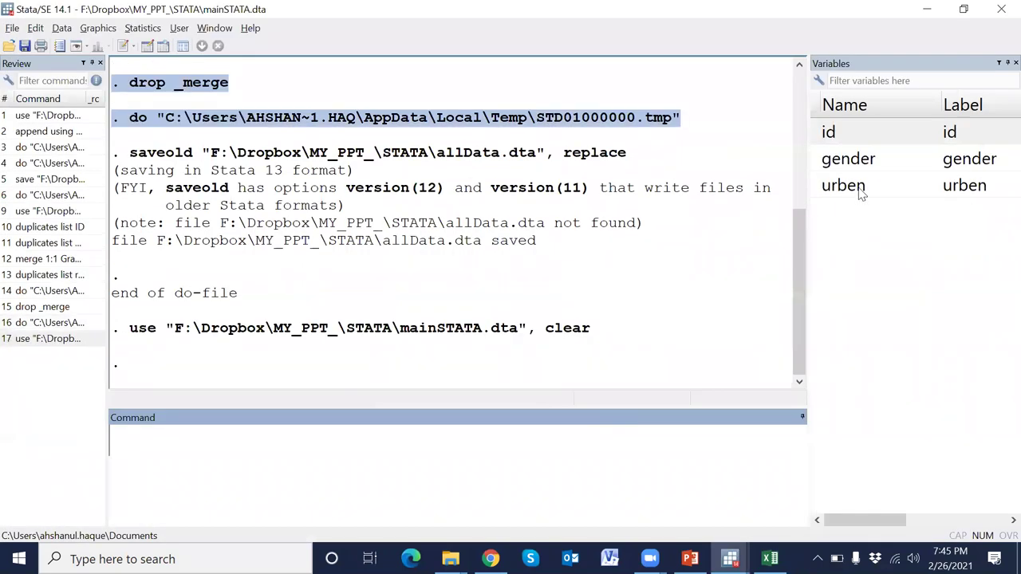
# Open mainSTATA in the Data Editor and examine the id values row by row, from id 1 to 8.
pyautogui.click(148, 46)
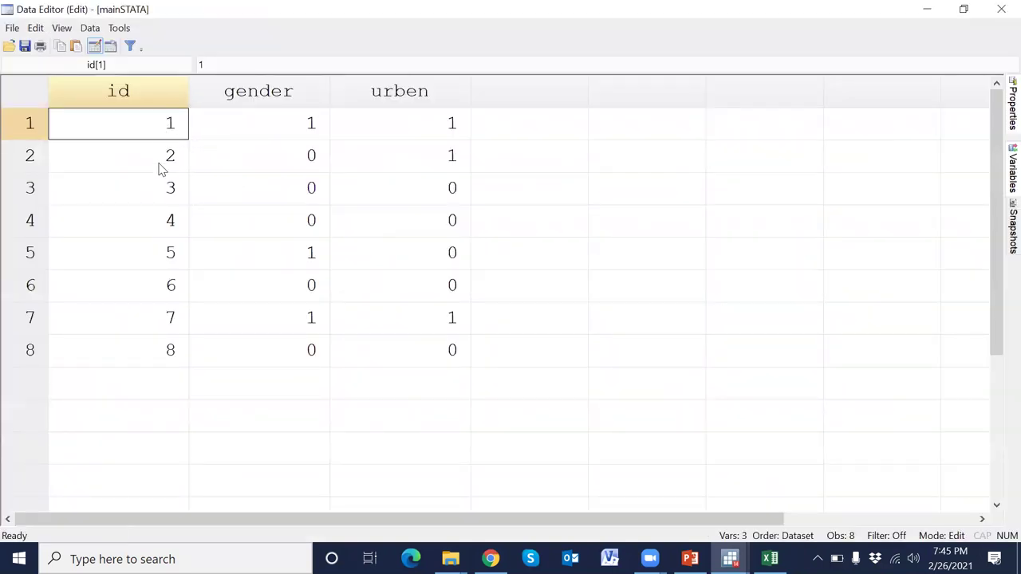
pyautogui.press('Down')
pyautogui.press('Down')
pyautogui.press('Down')
pyautogui.press('Down')
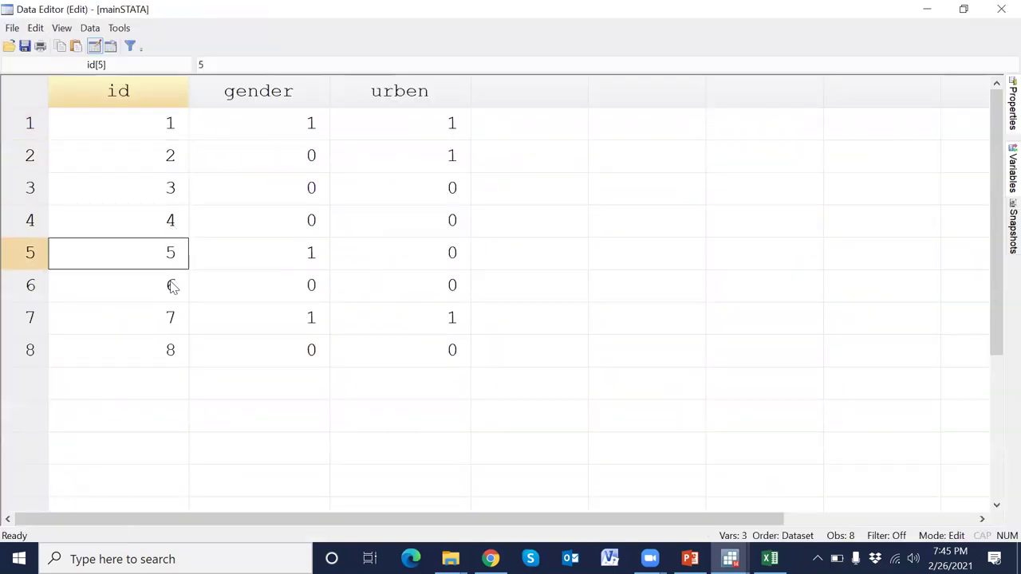
pyautogui.click(171, 287)
pyautogui.click(172, 327)
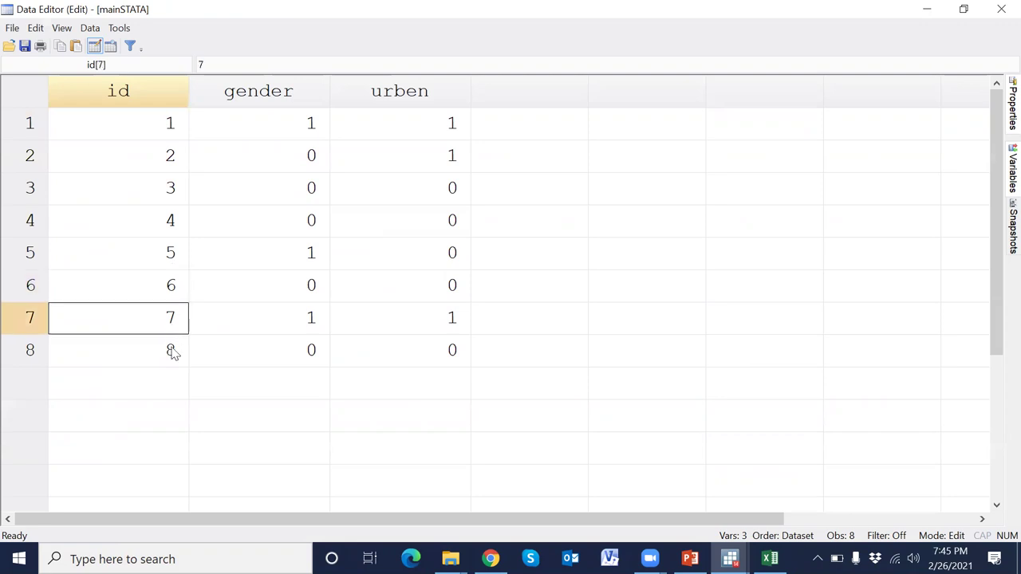
pyautogui.click(172, 353)
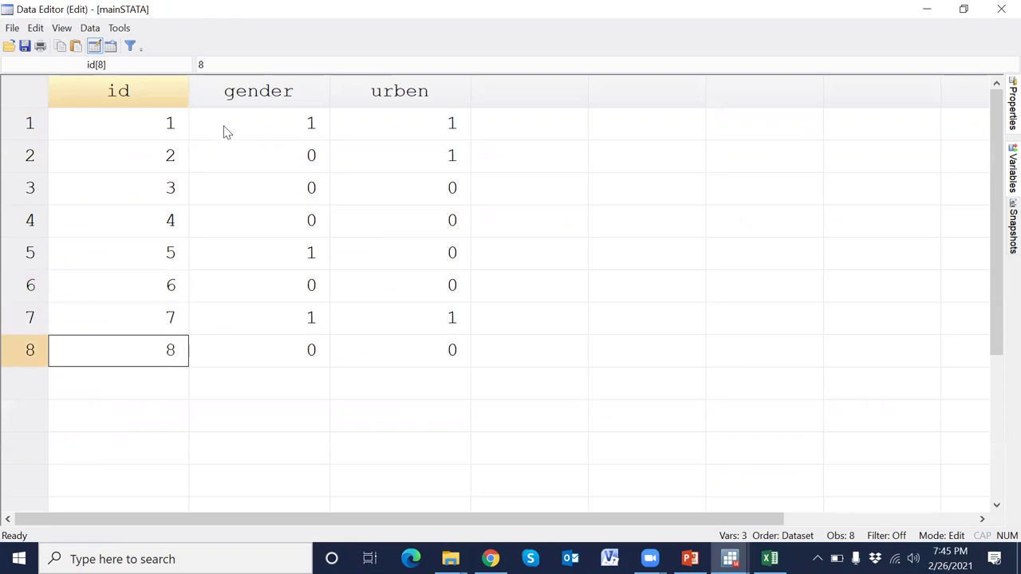
# Examine the gender and urben values recorded for each id in mainSTATA, and close the Data Editor.
pyautogui.click(295, 130)
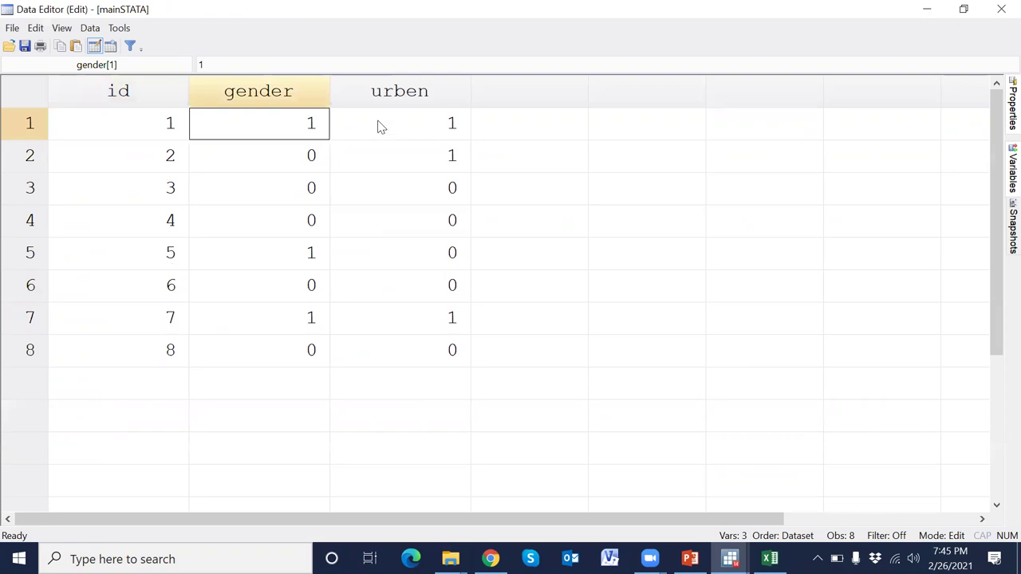
pyautogui.click(388, 124)
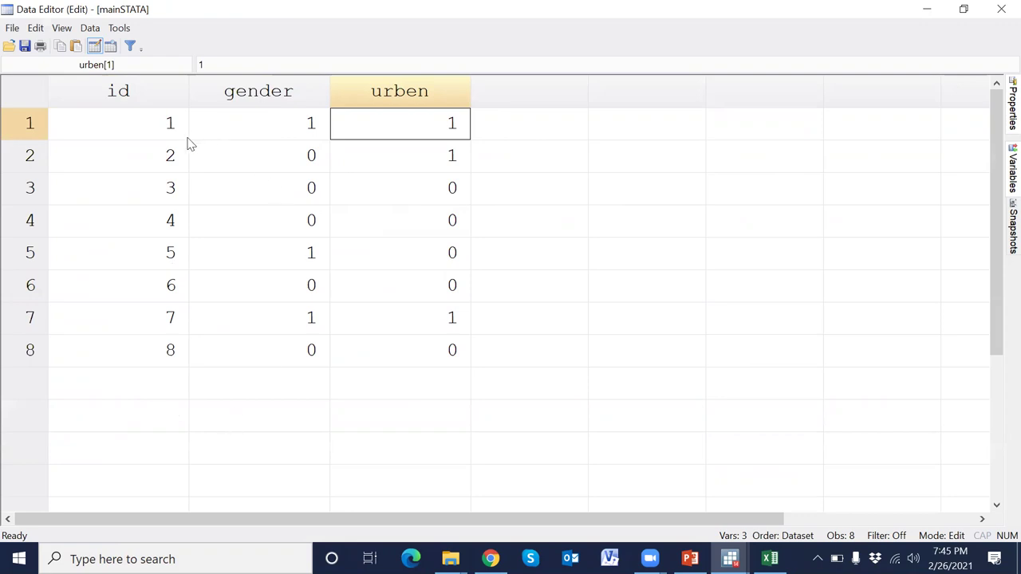
pyautogui.click(291, 130)
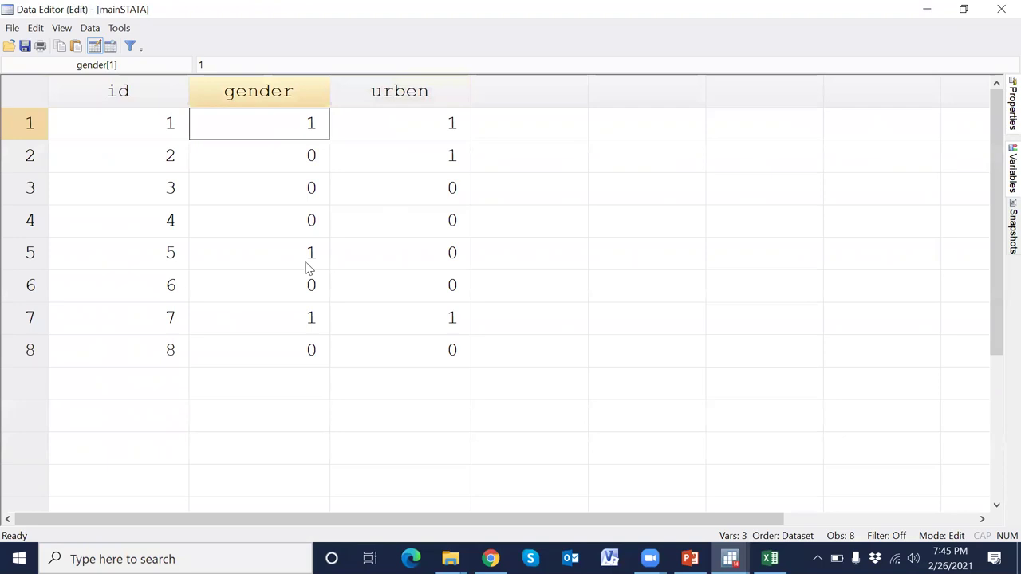
pyautogui.click(234, 392)
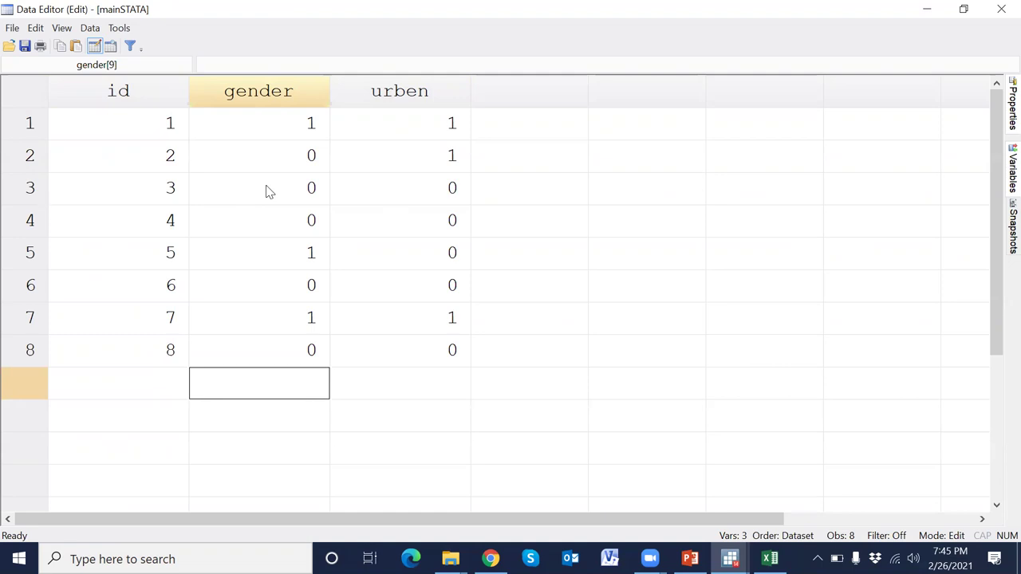
pyautogui.click(397, 124)
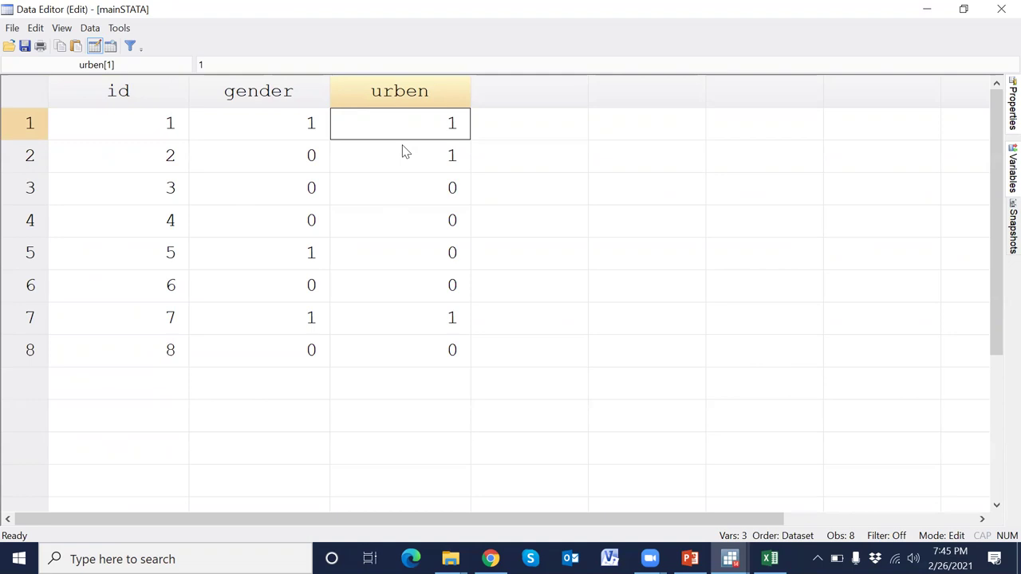
pyautogui.click(172, 136)
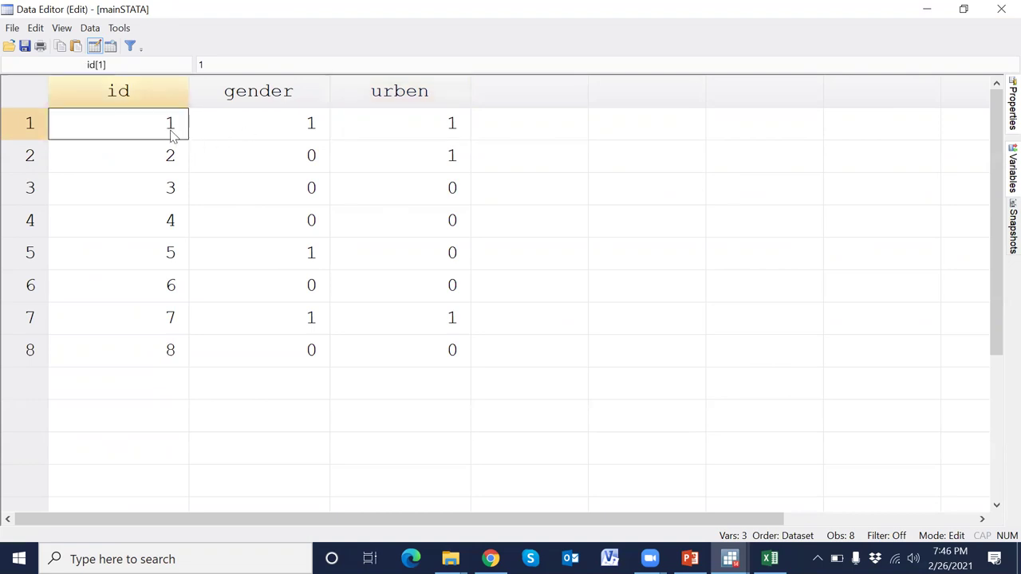
pyautogui.click(1001, 9)
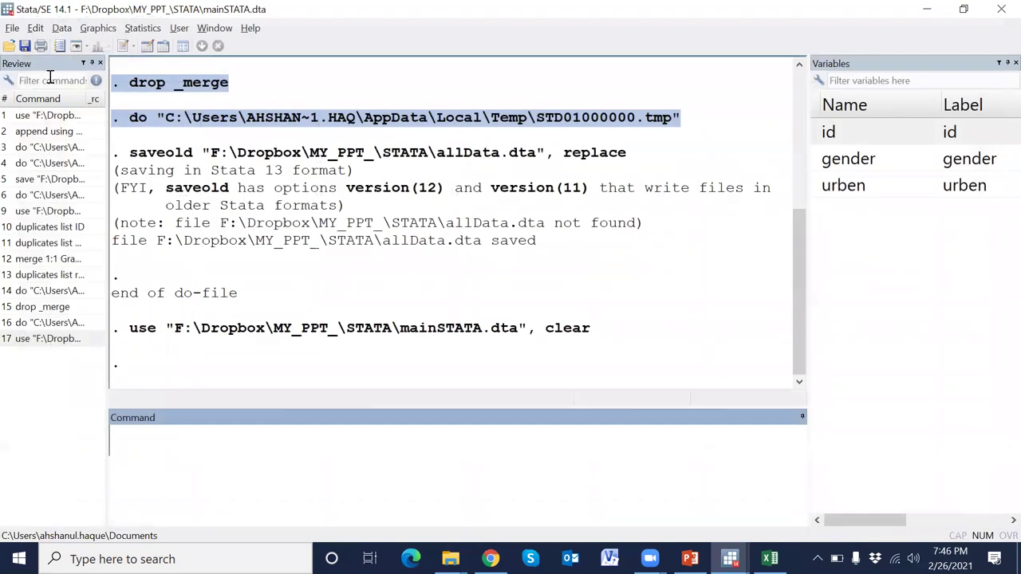
# Open the allData dataset and display its records in the Data Editor.
pyautogui.click(9, 45)
pyautogui.doubleClick(374, 147)
pyautogui.click(148, 46)
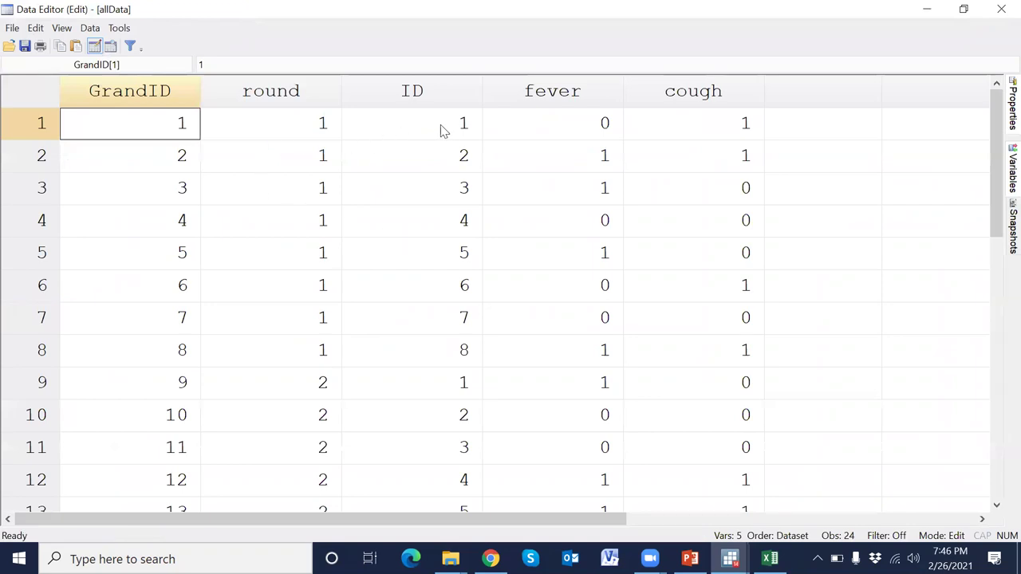
# Examine how the ID values in allData run across the rounds, compare the round and GrandID columns, and close the Data Editor.
pyautogui.click(451, 128)
pyautogui.scroll(-2, 510, 263)
pyautogui.click(466, 197)
pyautogui.scroll(-2, 478, 295)
pyautogui.click(466, 256)
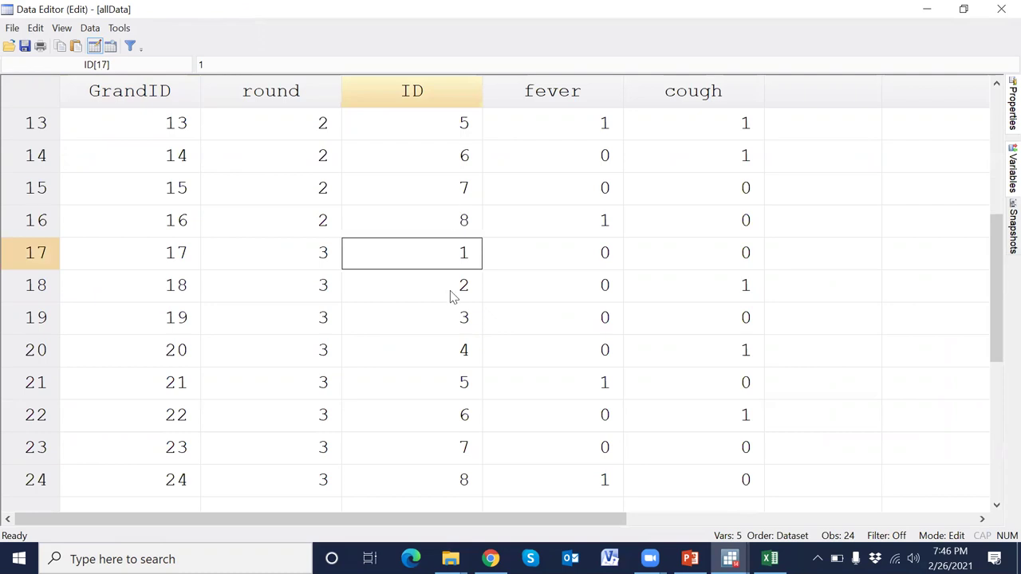
pyautogui.scroll(4, 451, 299)
pyautogui.click(287, 98)
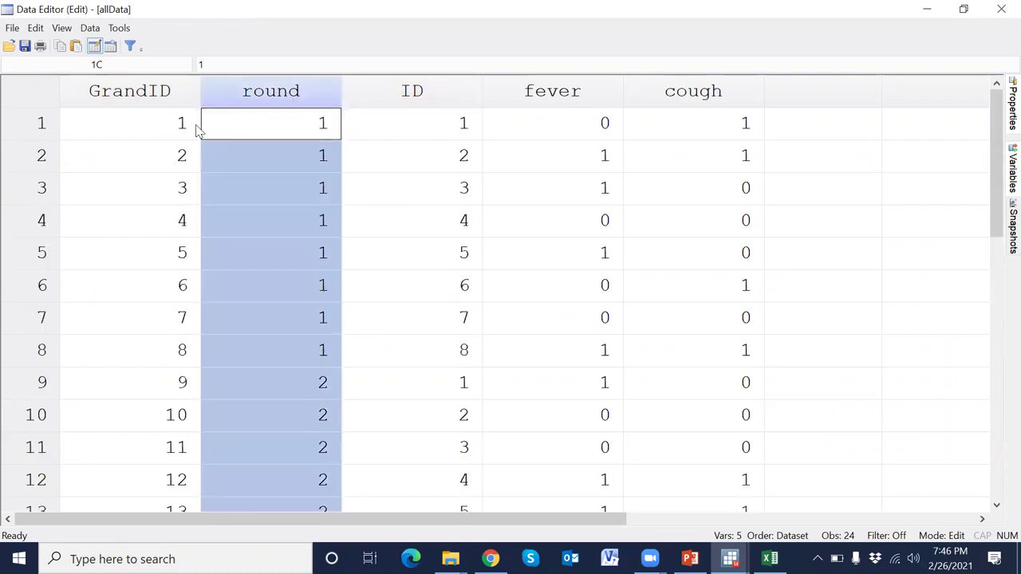
pyautogui.click(170, 98)
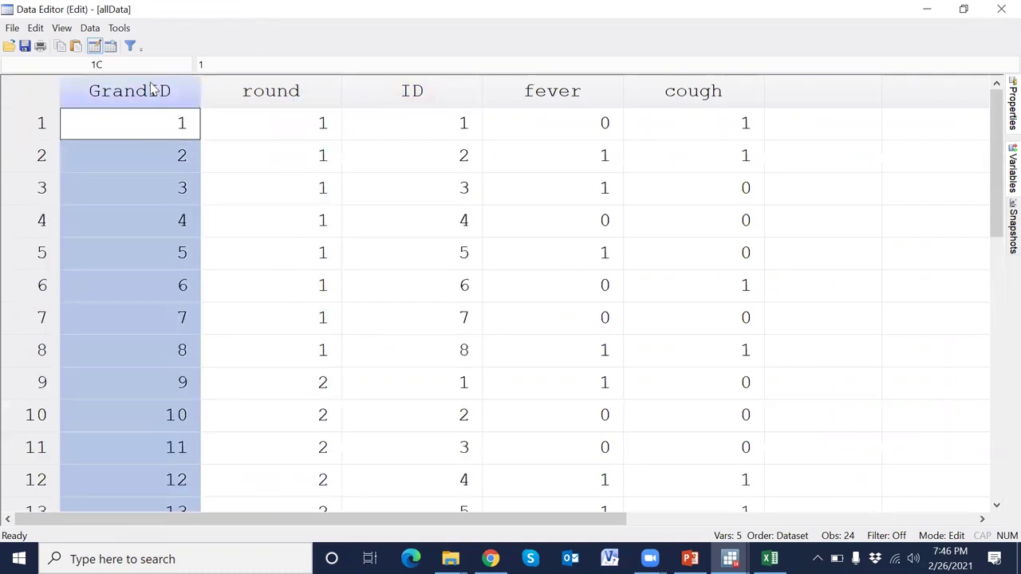
pyautogui.click(287, 95)
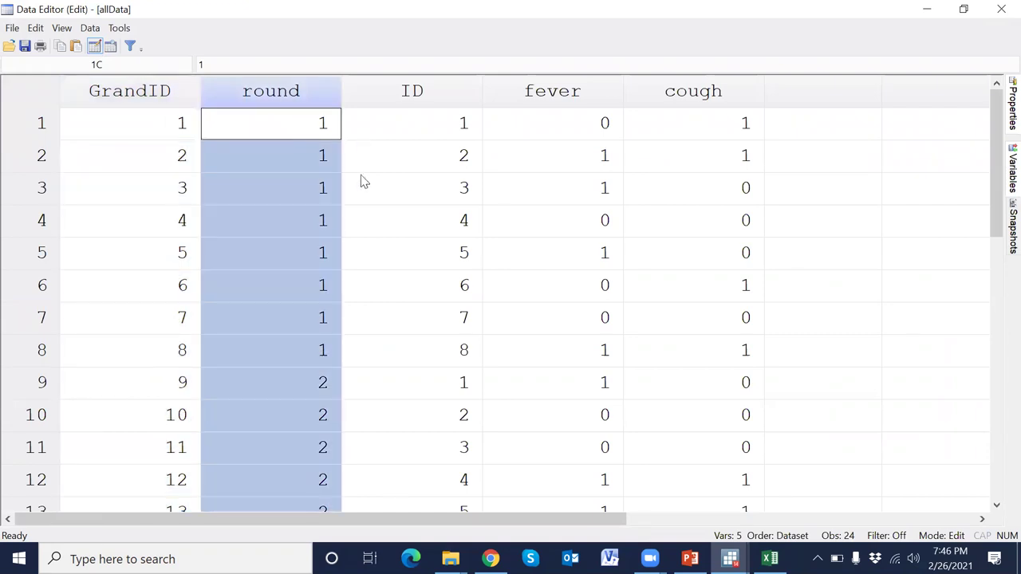
pyautogui.click(1001, 9)
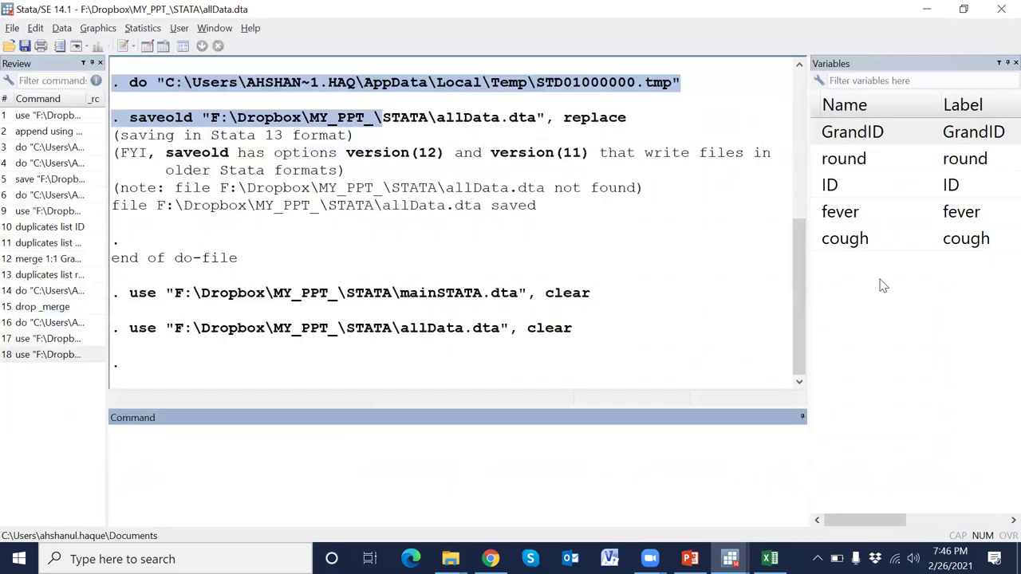